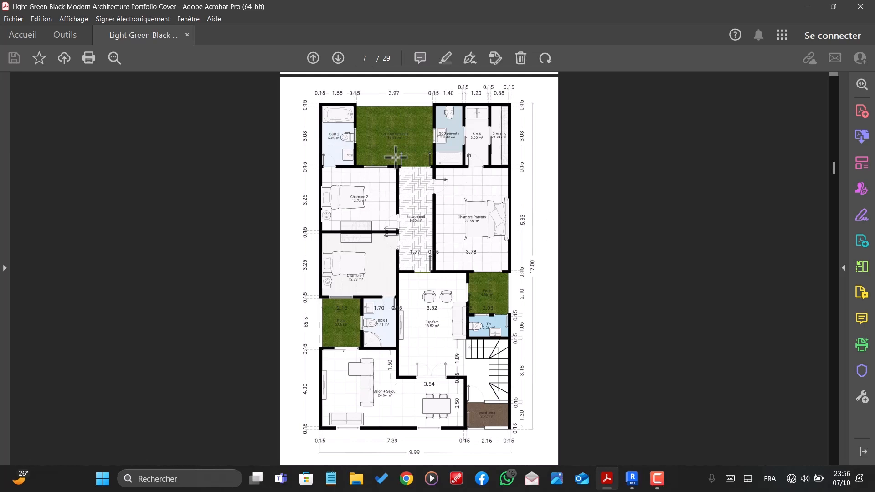
# Step: Examine the dimensioned floor plans on pages 7 and 8 of the portfolio PDF, comparing the room layouts
pyautogui.scroll(-3, 390, 285)
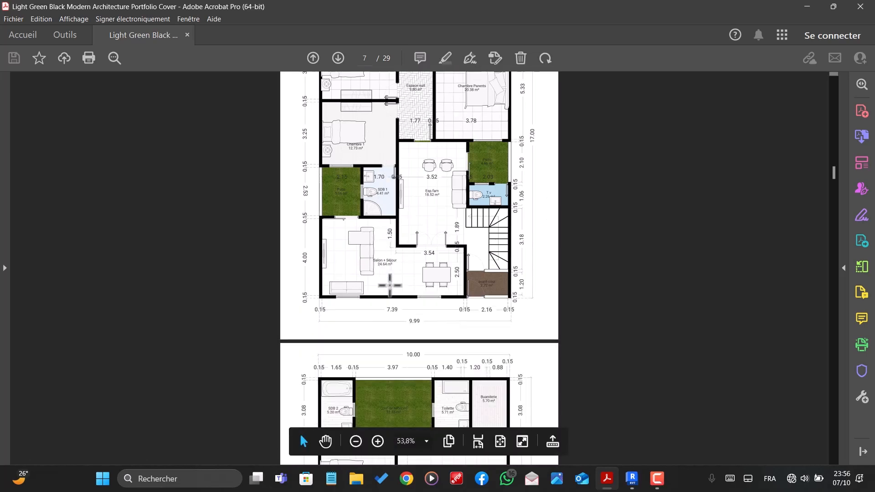
pyautogui.scroll(-9, 390, 286)
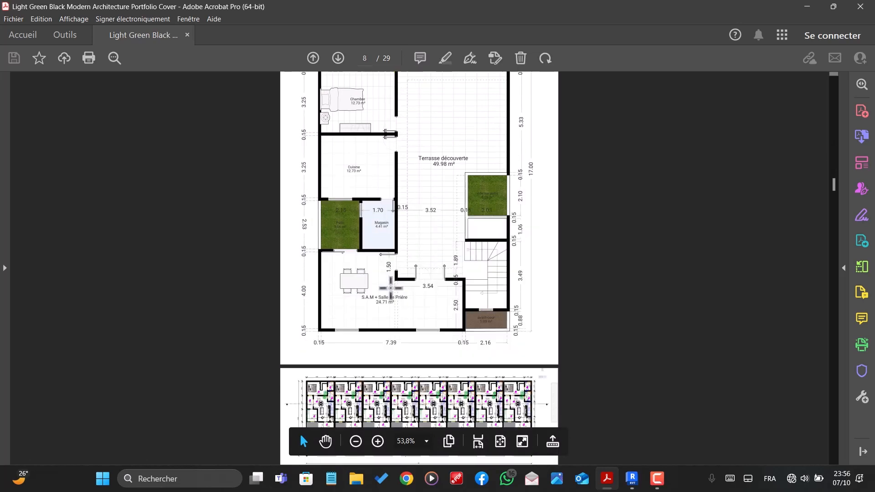
pyautogui.scroll(2, 390, 287)
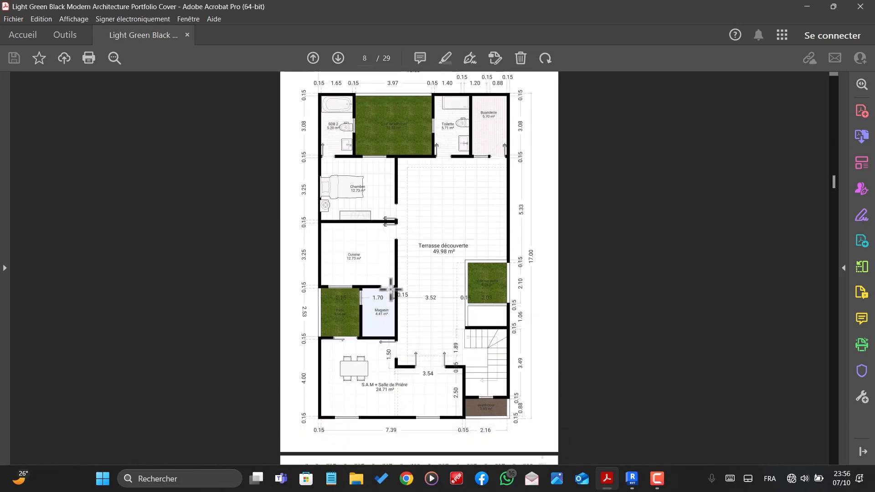
pyautogui.scroll(3, 425, 294)
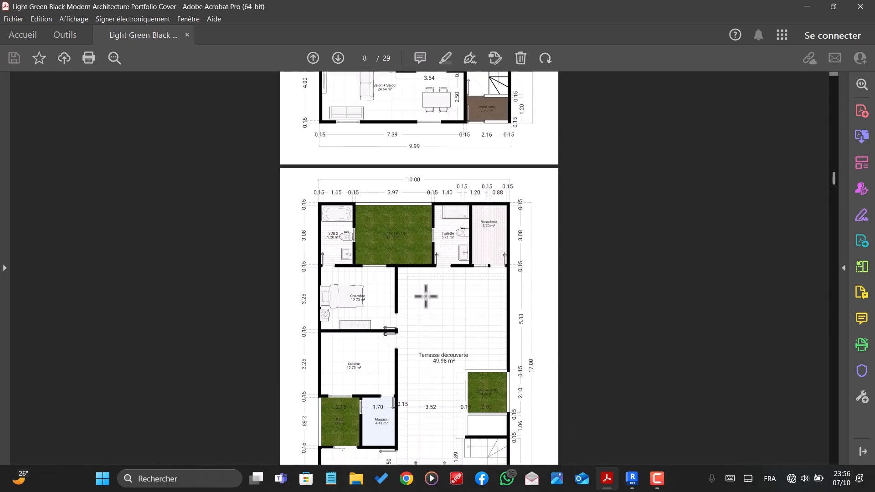
pyautogui.scroll(6, 426, 296)
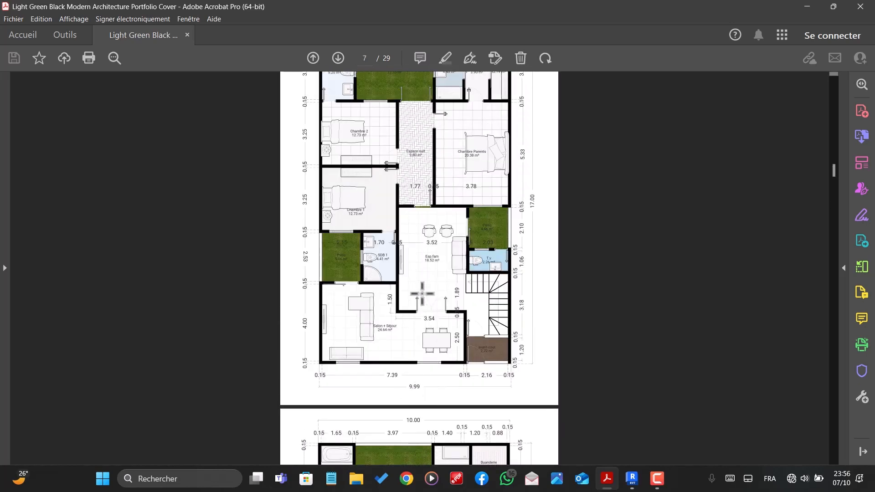
pyautogui.scroll(2, 422, 294)
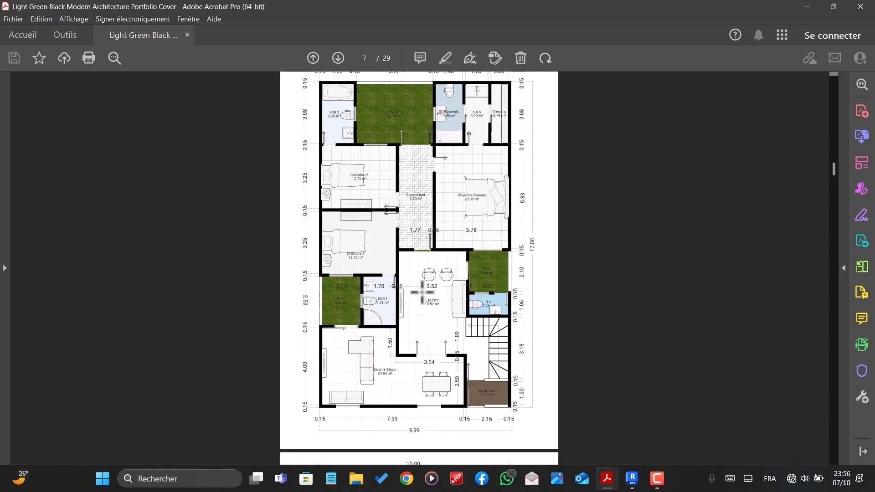
pyautogui.scroll(1, 422, 291)
pyautogui.scroll(1, 422, 291)
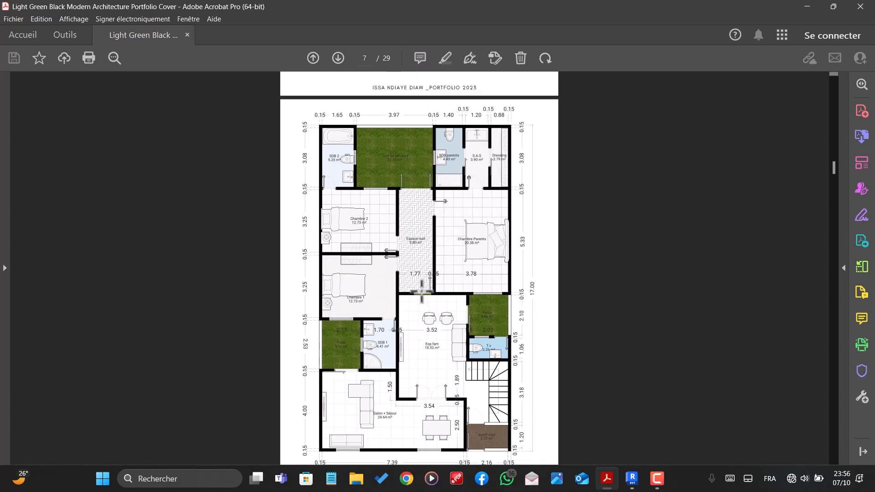
pyautogui.scroll(-1, 421, 291)
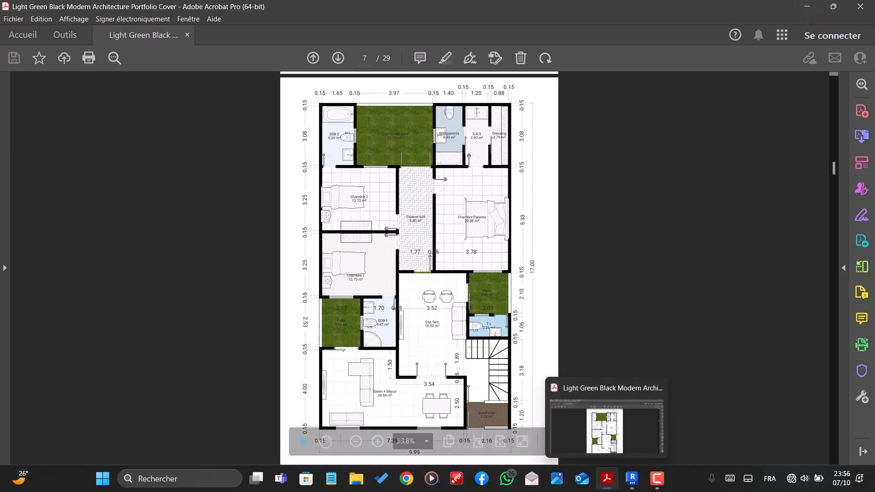
# Step: Switch to Revit and create a new project from the Gabarit architectural template
pyautogui.click(631, 479)
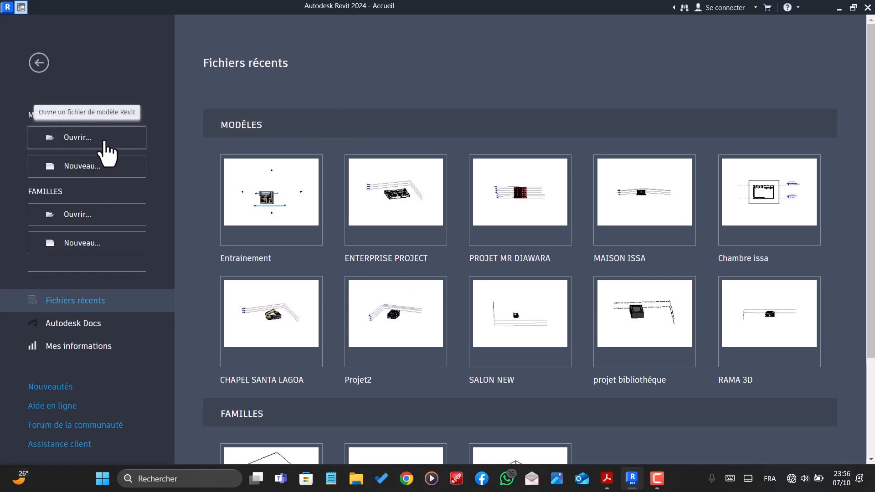
pyautogui.click(96, 168)
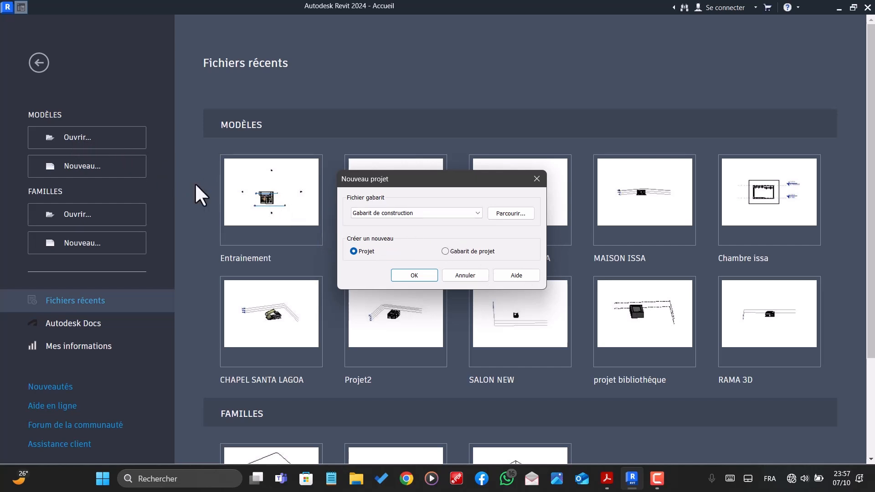
pyautogui.click(405, 217)
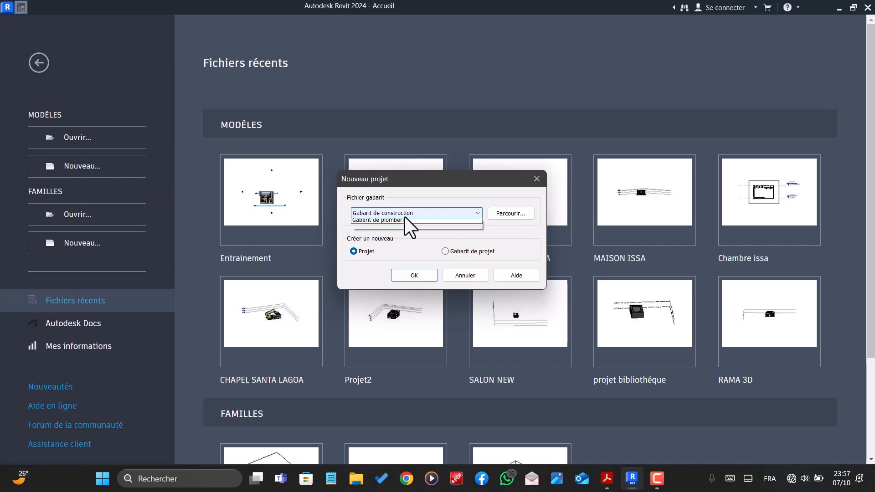
pyautogui.click(395, 237)
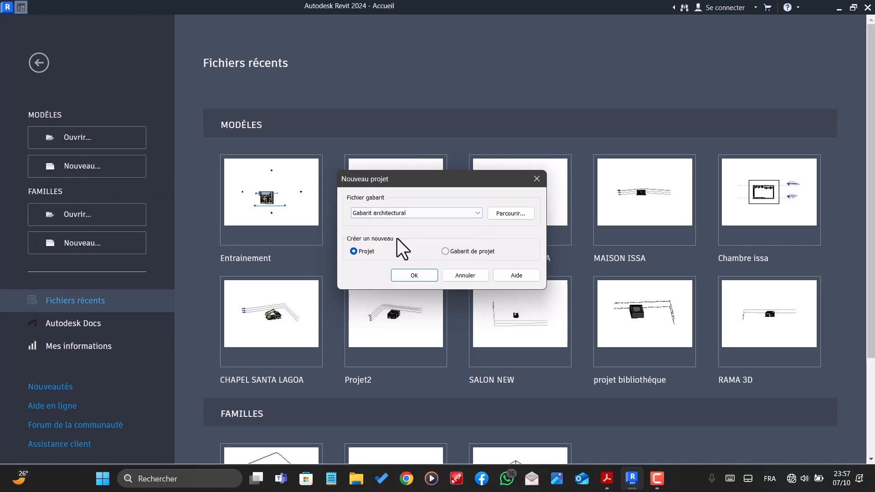
pyautogui.click(414, 275)
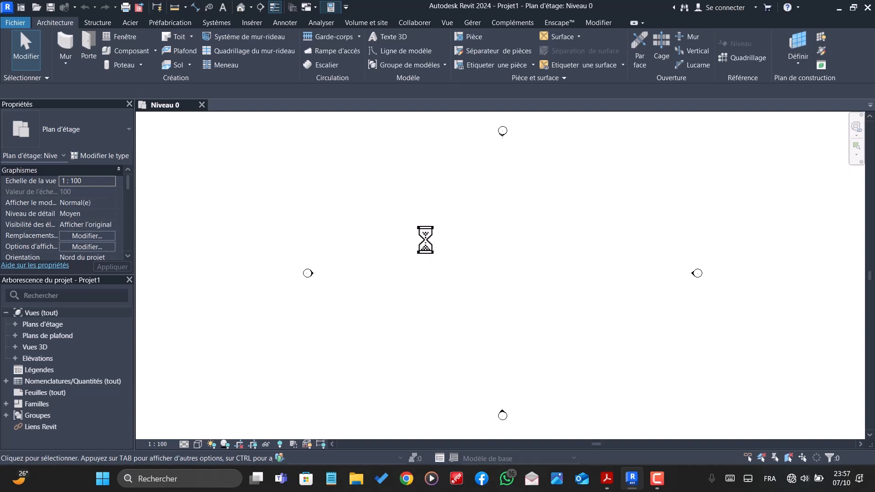
pyautogui.scroll(-1, 303, 205)
pyautogui.scroll(-2, 668, 210)
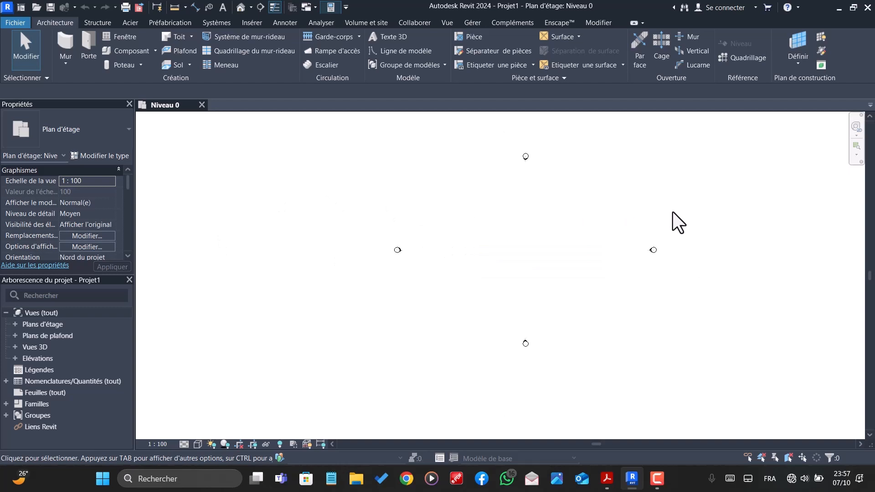
pyautogui.scroll(1, 524, 226)
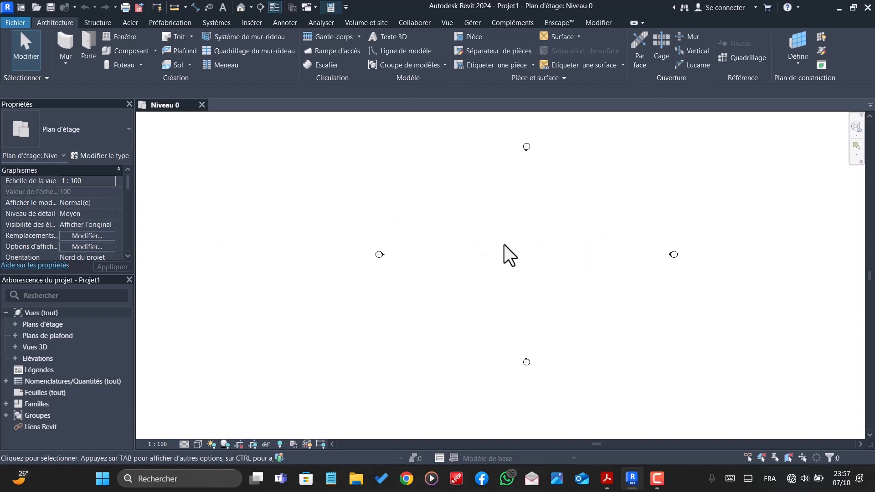
pyautogui.scroll(1, 616, 202)
pyautogui.scroll(-1, 275, 219)
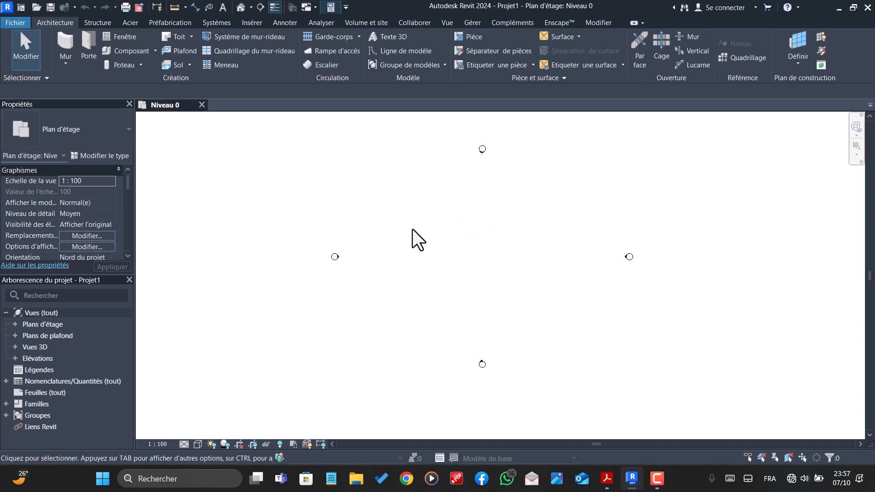
pyautogui.scroll(-1, 408, 244)
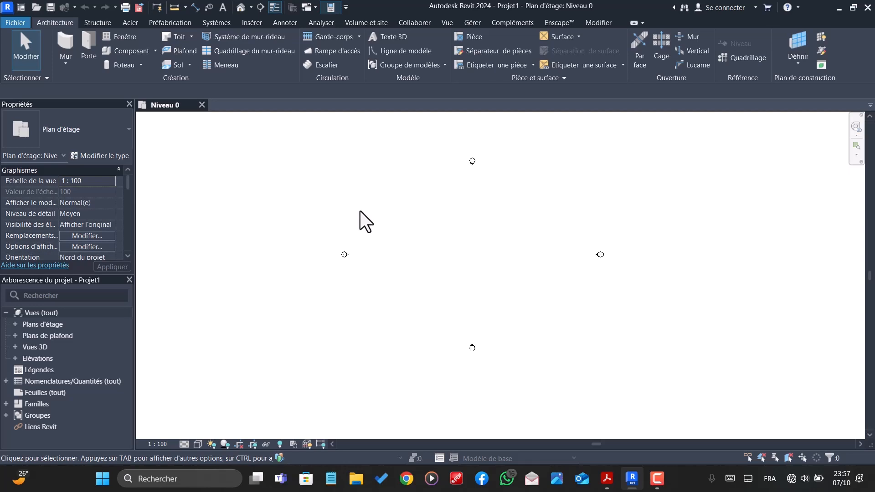
# Step: Check the project unit formats for the Commun discipline and accept them
pyautogui.press('u')
pyautogui.press('n')
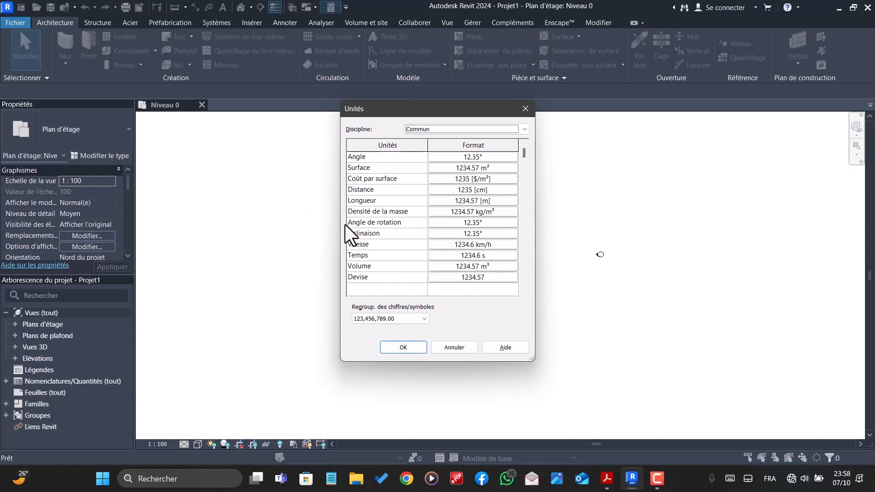
pyautogui.click(404, 348)
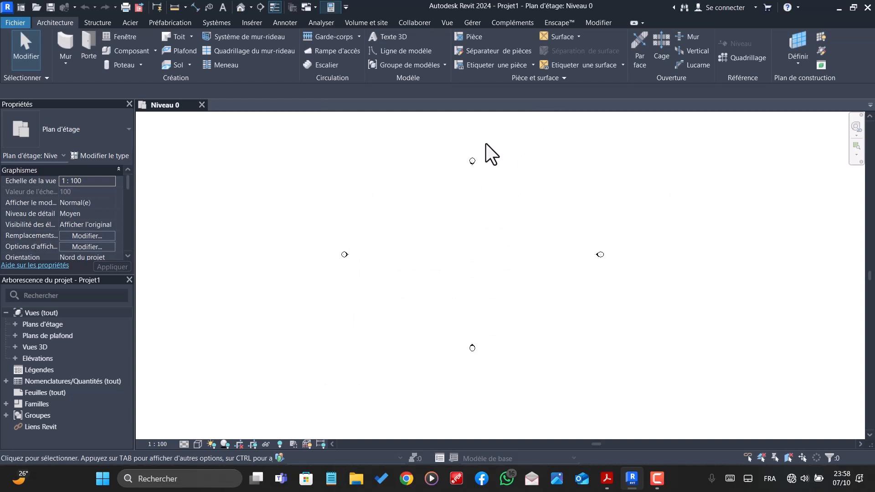
pyautogui.click(471, 23)
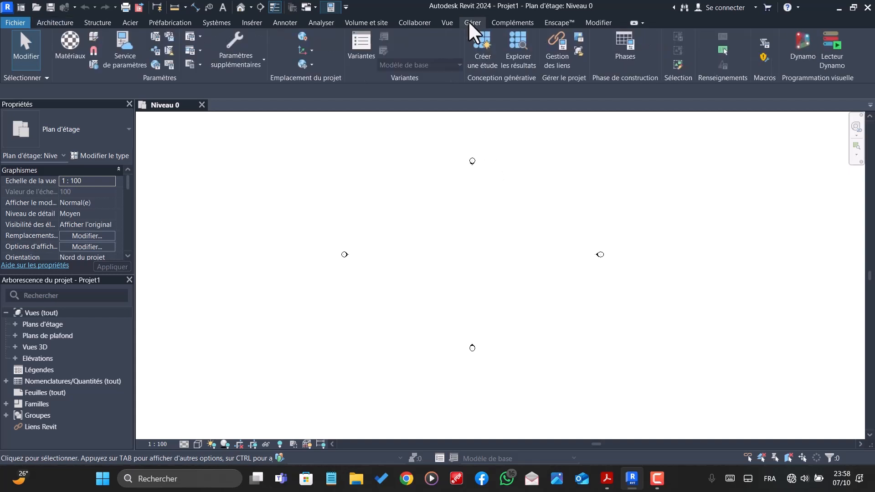
pyautogui.click(170, 66)
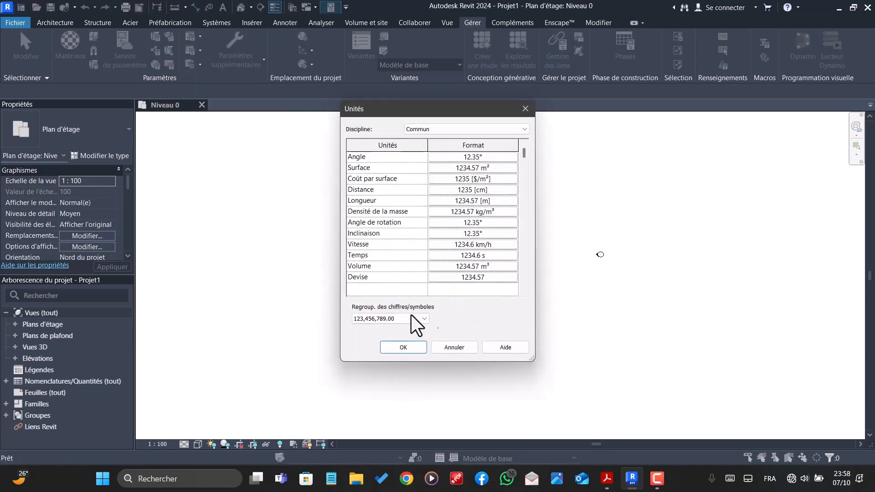
pyautogui.click(399, 348)
# Step: Open the Elévation Est view from the project's elevations, showing the level lines and their heads
pyautogui.click(60, 296)
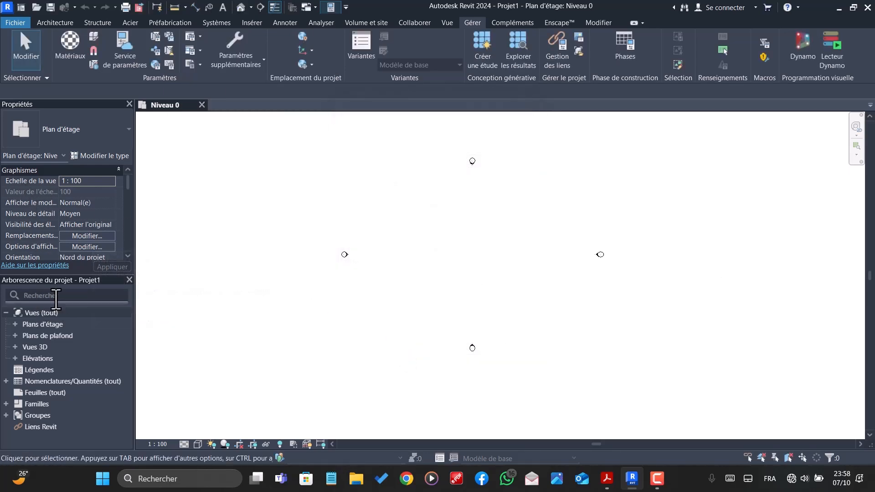
pyautogui.click(14, 358)
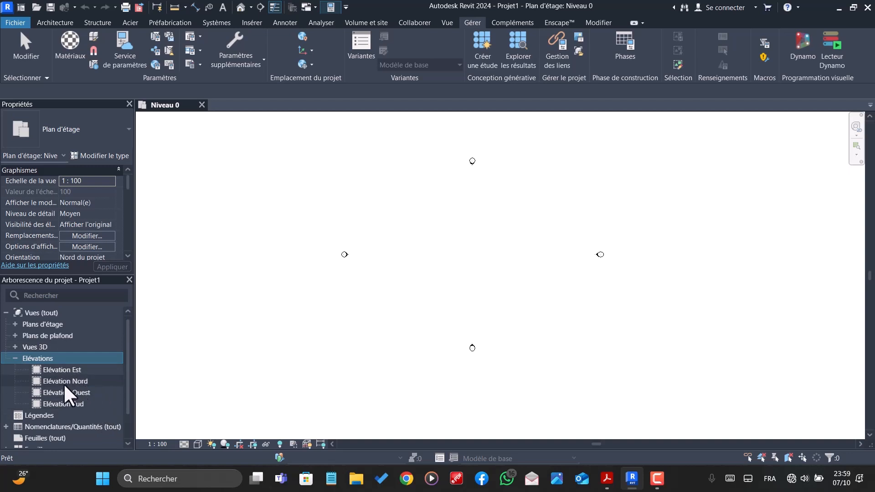
pyautogui.doubleClick(66, 368)
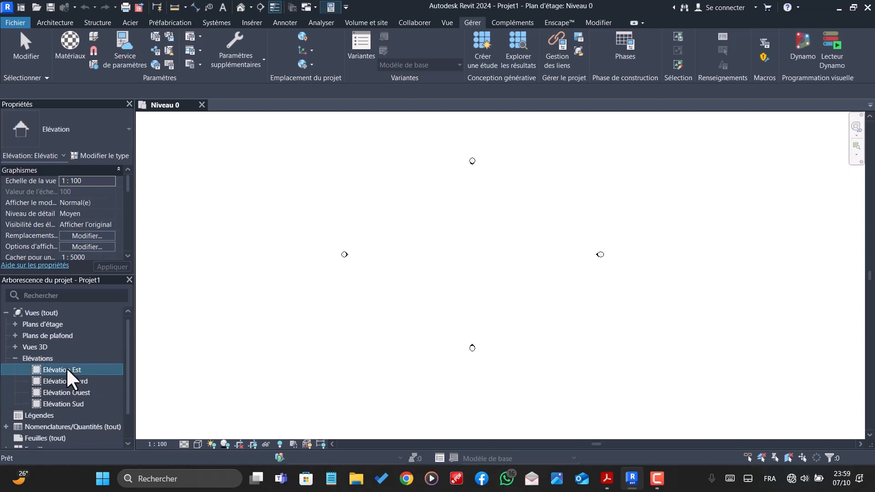
pyautogui.scroll(-3, 541, 196)
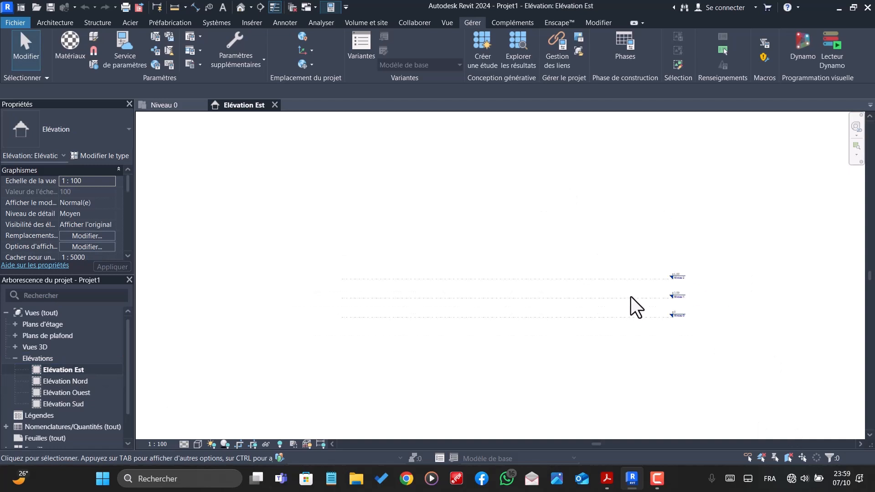
pyautogui.scroll(2, 631, 296)
pyautogui.scroll(2, 620, 319)
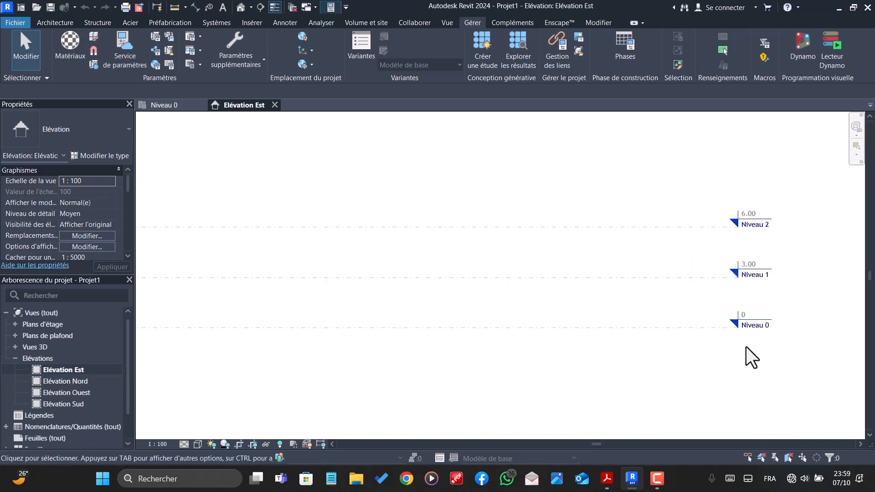
# Step: Rename the level Niveau 0 as RDC in the east elevation
pyautogui.scroll(-1, 842, 321)
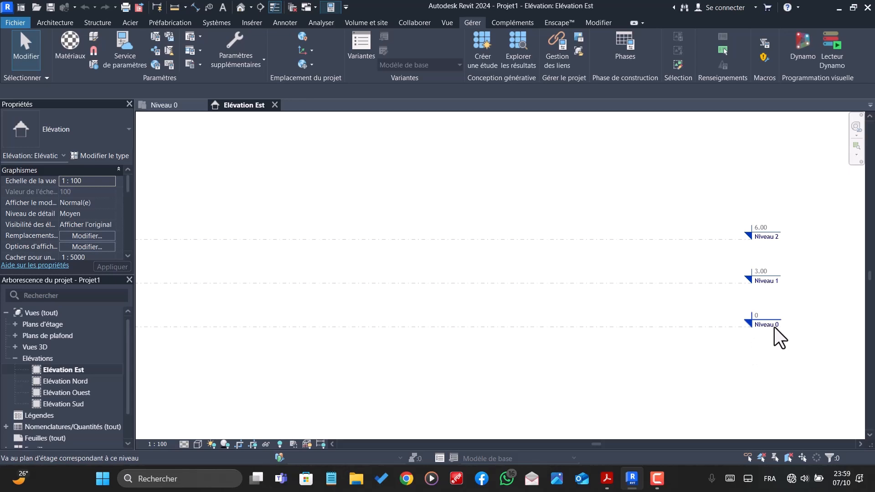
pyautogui.scroll(4, 775, 327)
pyautogui.click(749, 325)
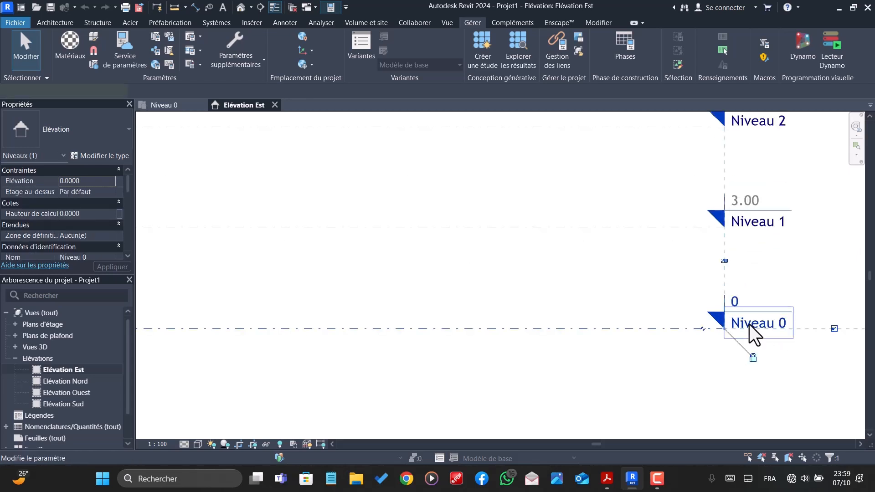
pyautogui.click(756, 324)
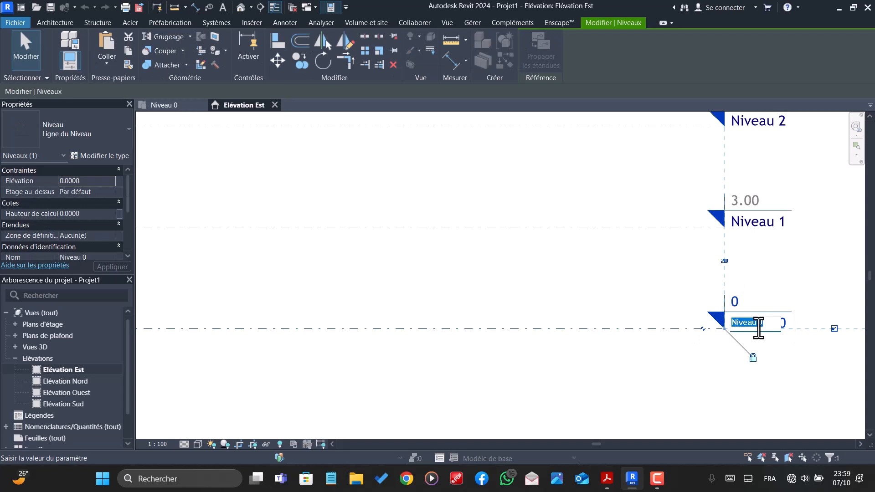
pyautogui.write('01 R')
pyautogui.click(740, 328)
pyautogui.press('BackSpace')
pyautogui.press('BackSpace')
pyautogui.press('BackSpace')
pyautogui.press('Return')
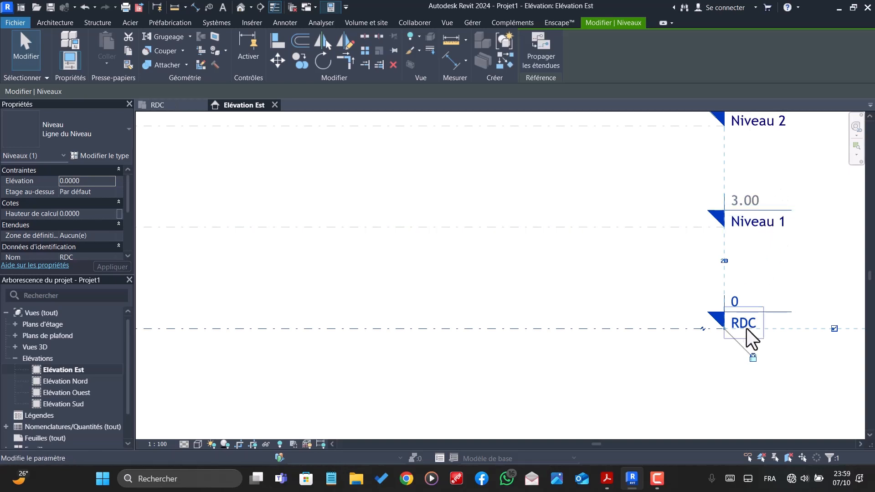
# Step: Rename the level Niveau 1 as R+1 in the east elevation
pyautogui.click(778, 229)
pyautogui.click(774, 221)
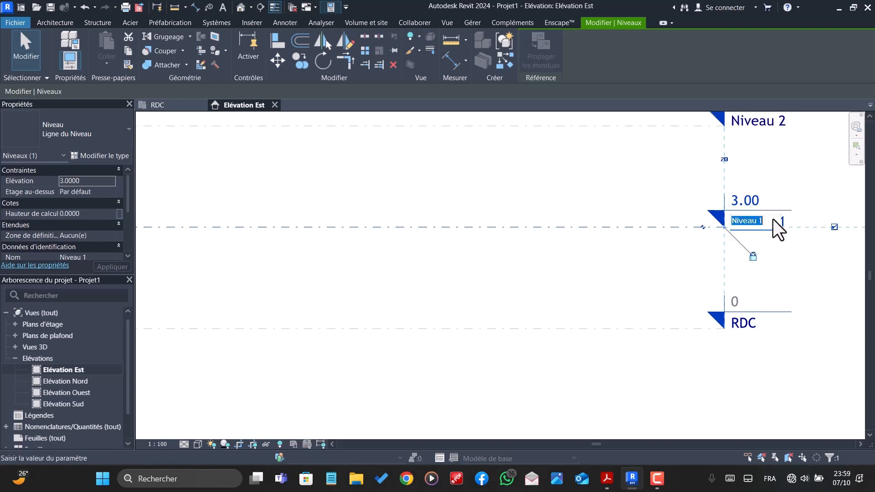
pyautogui.write('R')
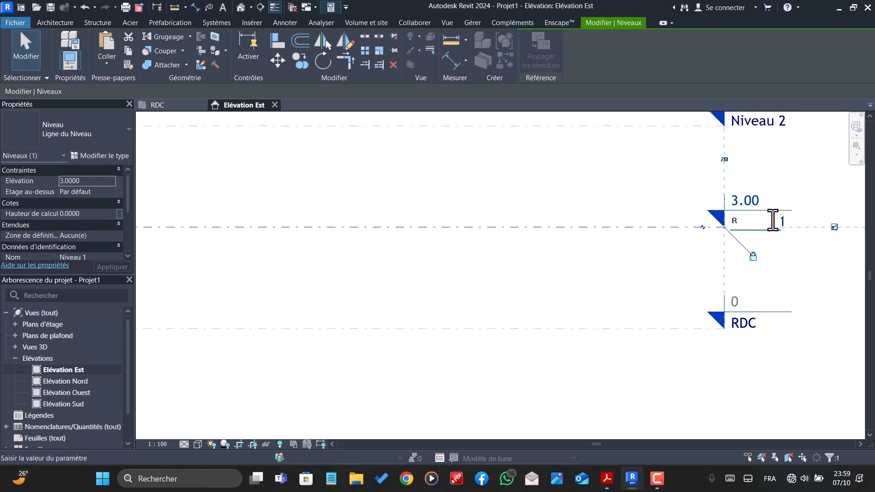
pyautogui.write('+1')
pyautogui.click(631, 280)
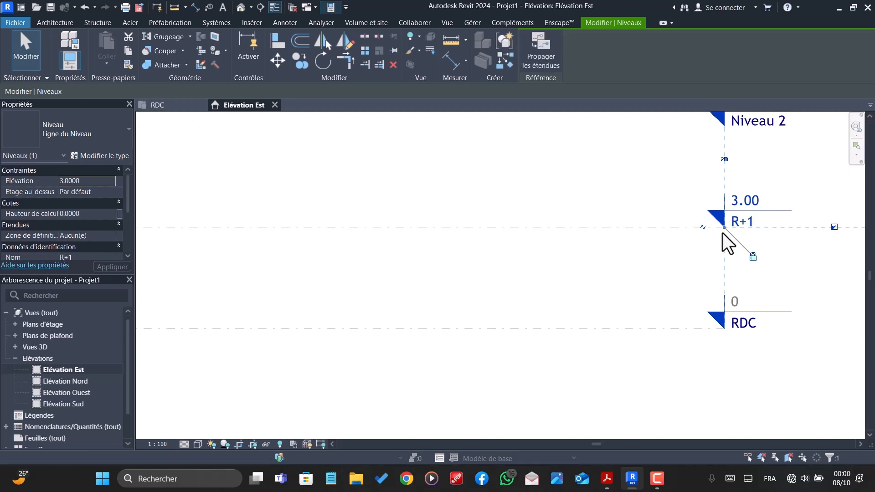
# Step: Set the elevation of level R+1 to 320
pyautogui.scroll(1, 744, 224)
pyautogui.scroll(-2, 744, 224)
pyautogui.click(750, 215)
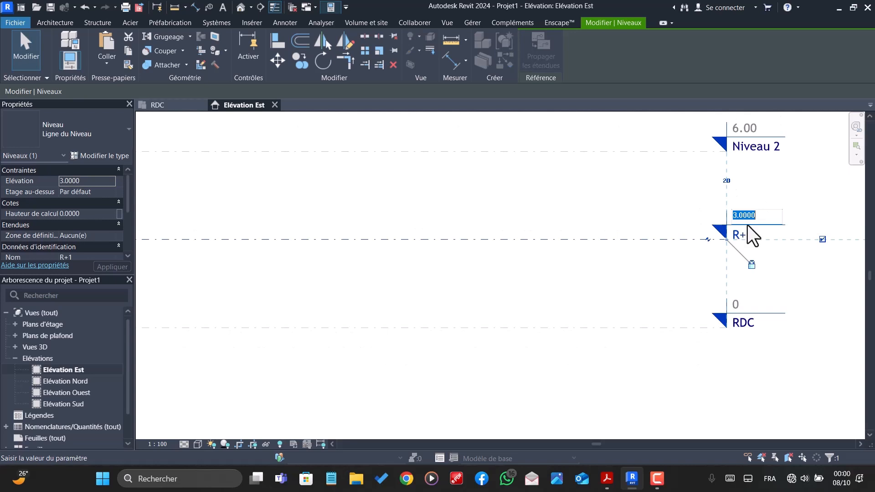
pyautogui.write('320')
pyautogui.press('Return')
pyautogui.scroll(-4, 709, 326)
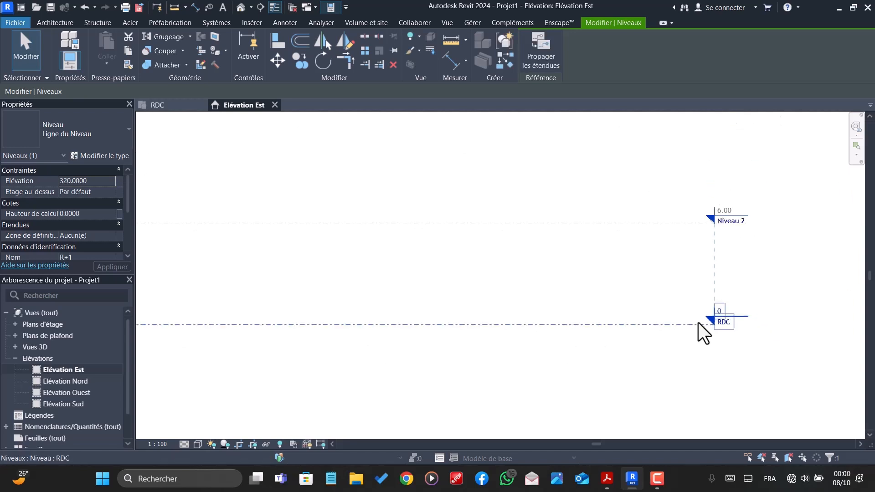
# Step: Undo the last elevation change of level R+1 and set its elevation to 3.20
pyautogui.scroll(2, 709, 317)
pyautogui.scroll(-5, 711, 315)
pyautogui.scroll(5, 711, 315)
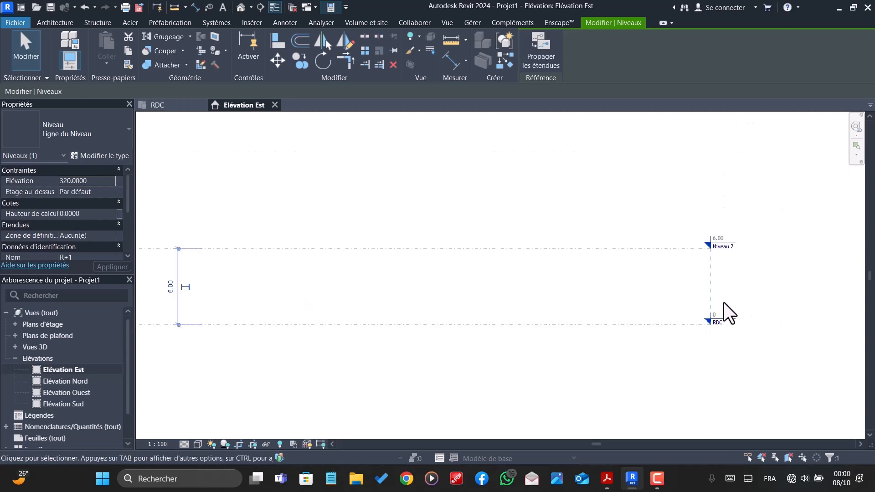
pyautogui.click(81, 8)
pyautogui.doubleClick(756, 213)
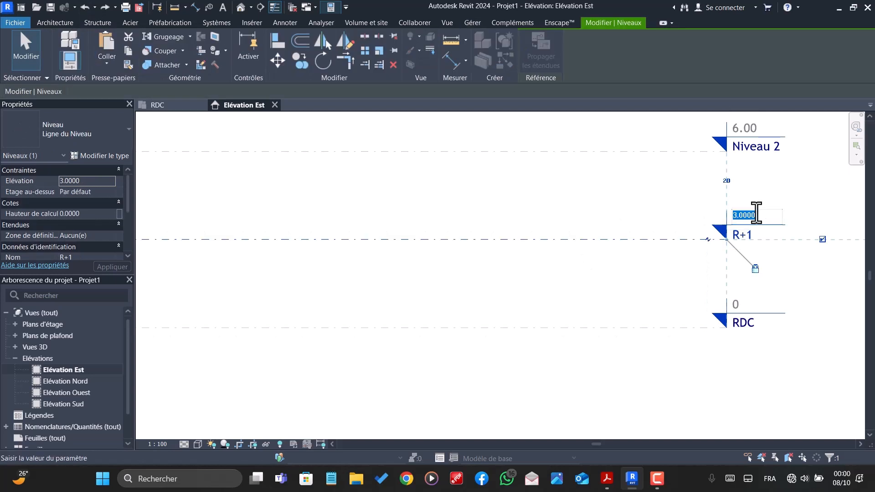
pyautogui.click(757, 220)
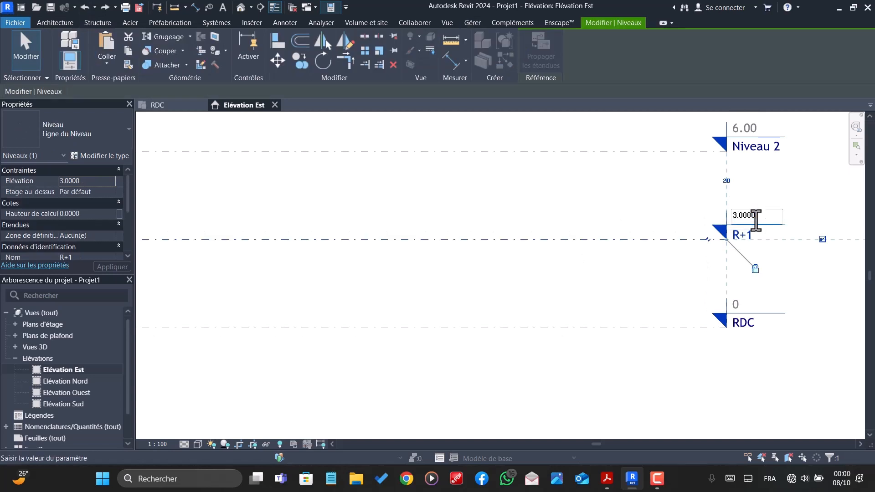
pyautogui.write('3.20')
pyautogui.press('Return')
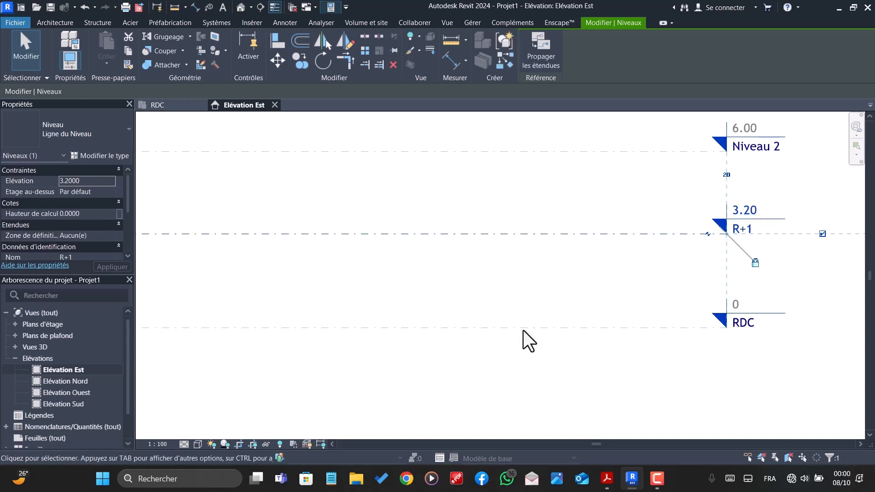
# Step: Rename the level Niveau 2 as TERRASSE in the east elevation
pyautogui.scroll(-3, 536, 338)
pyautogui.scroll(3, 645, 289)
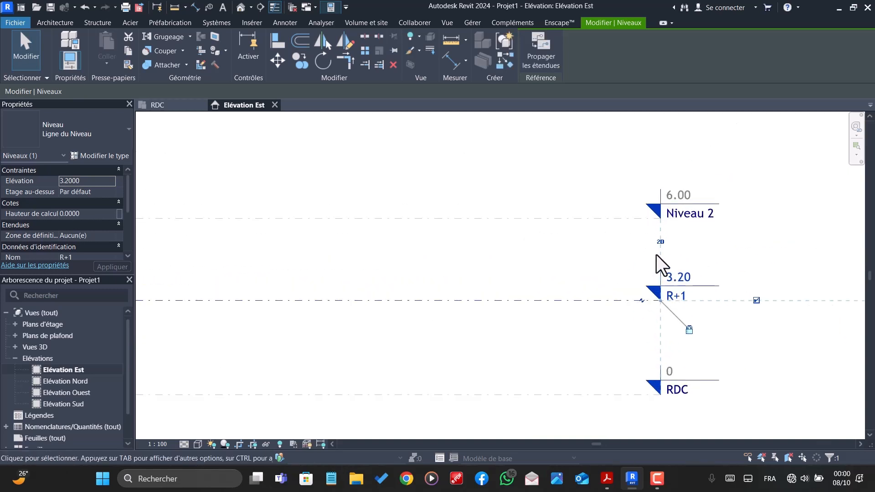
pyautogui.scroll(2, 734, 322)
pyautogui.click(705, 221)
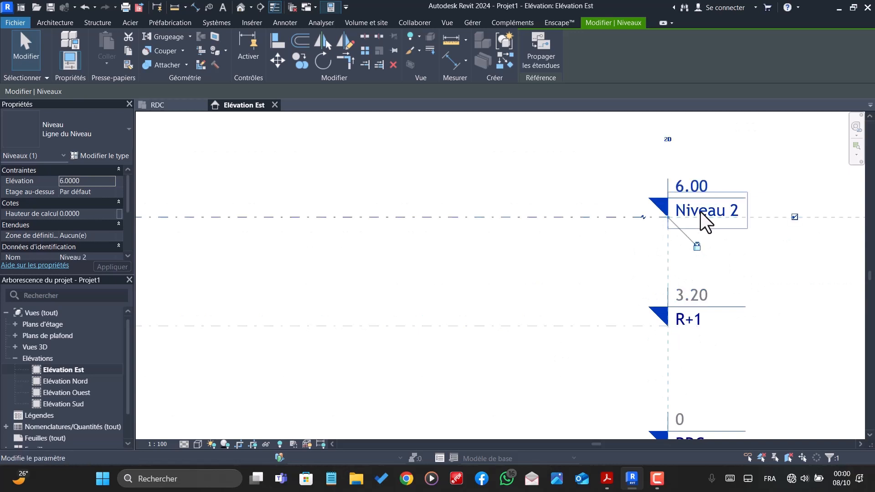
pyautogui.click(701, 213)
pyautogui.write('TER')
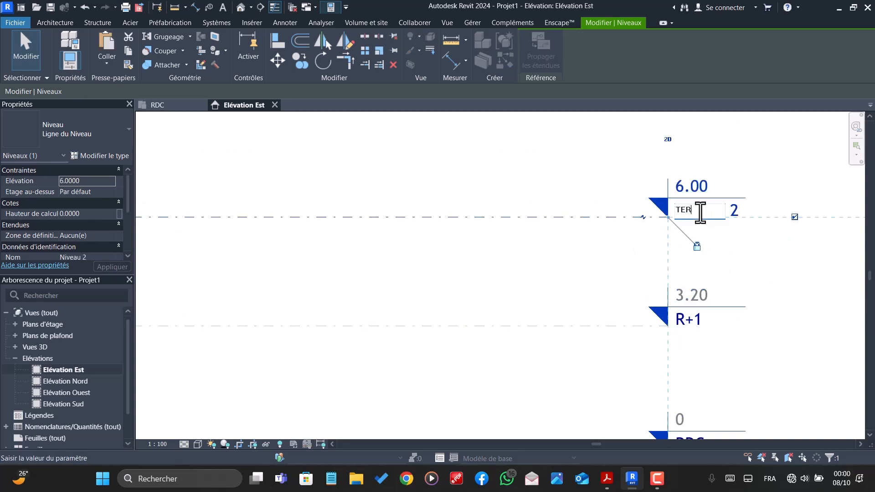
pyautogui.write('RASSE')
pyautogui.press('BackSpace')
pyautogui.write('R')
pyautogui.press('Return')
# Step: Set the elevation of level TERRASSE to 6.40 and deselect it
pyautogui.click(696, 187)
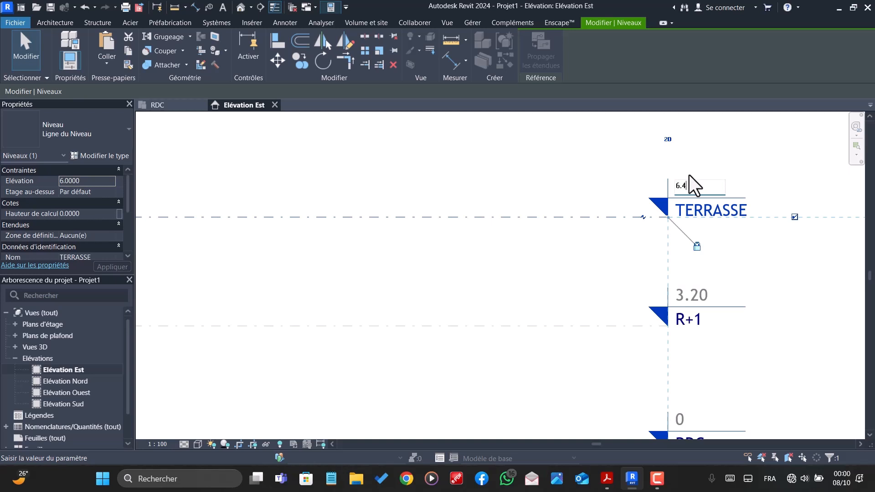
pyautogui.press('Return')
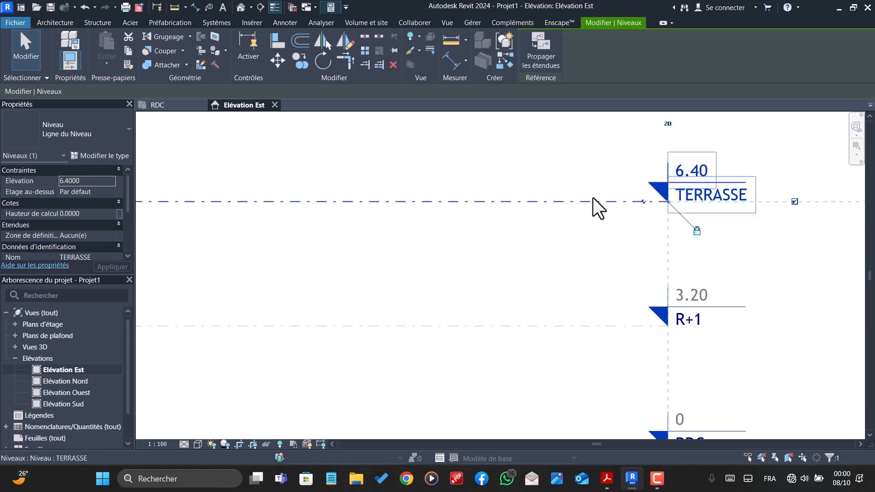
pyautogui.scroll(-3, 617, 203)
pyautogui.scroll(-4, 654, 296)
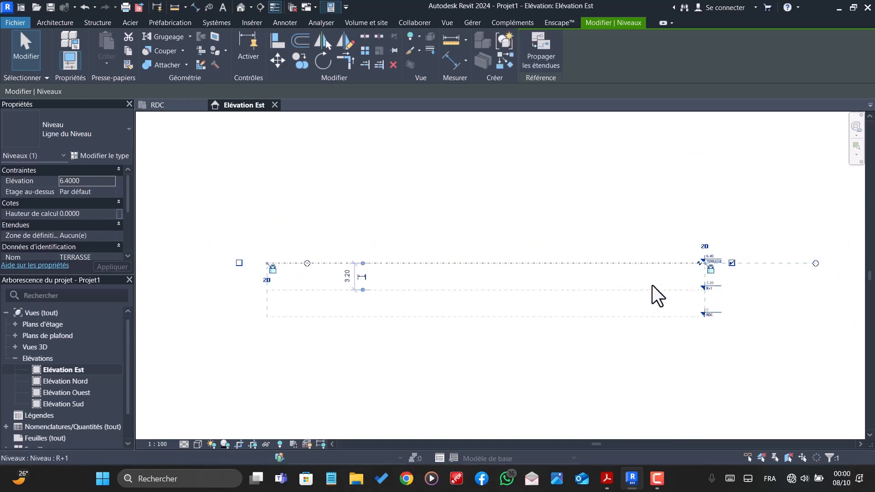
pyautogui.click(545, 228)
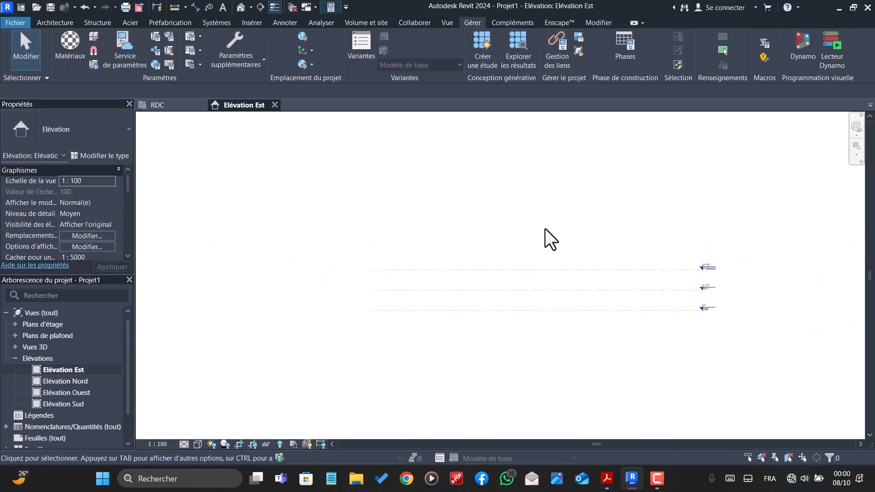
pyautogui.scroll(3, 732, 254)
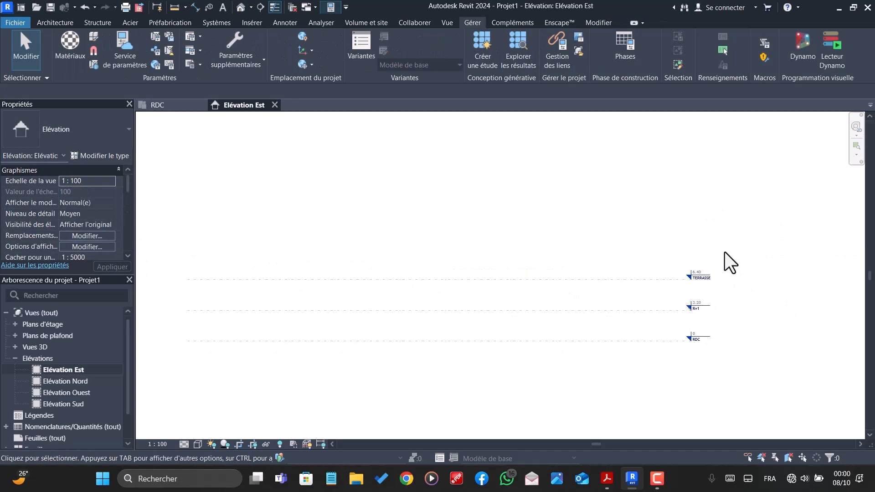
pyautogui.scroll(-2, 700, 279)
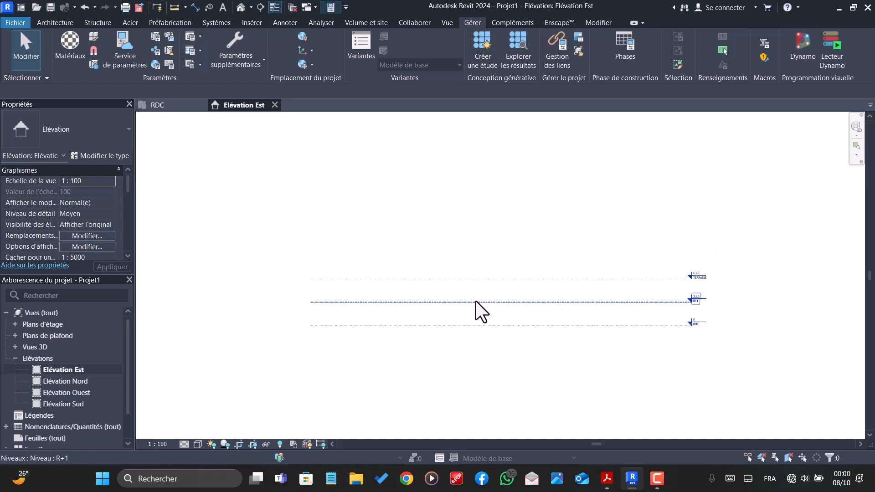
pyautogui.press('l')
pyautogui.press('l')
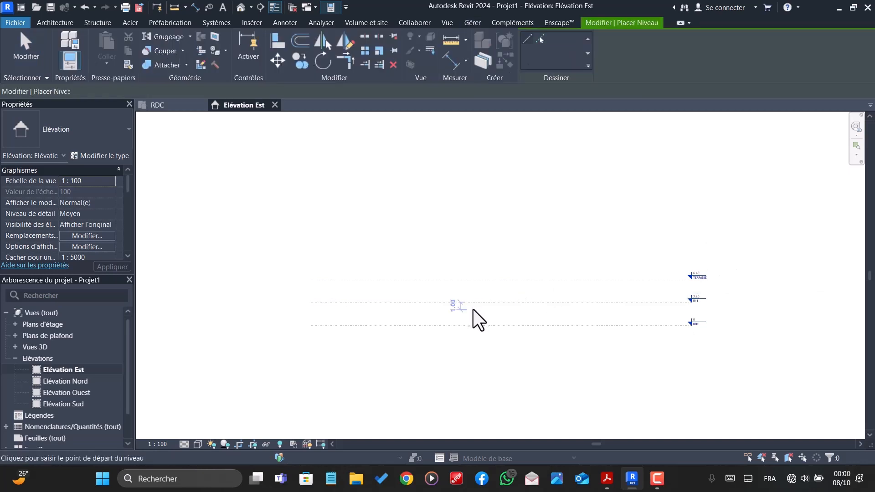
pyautogui.scroll(3, 336, 274)
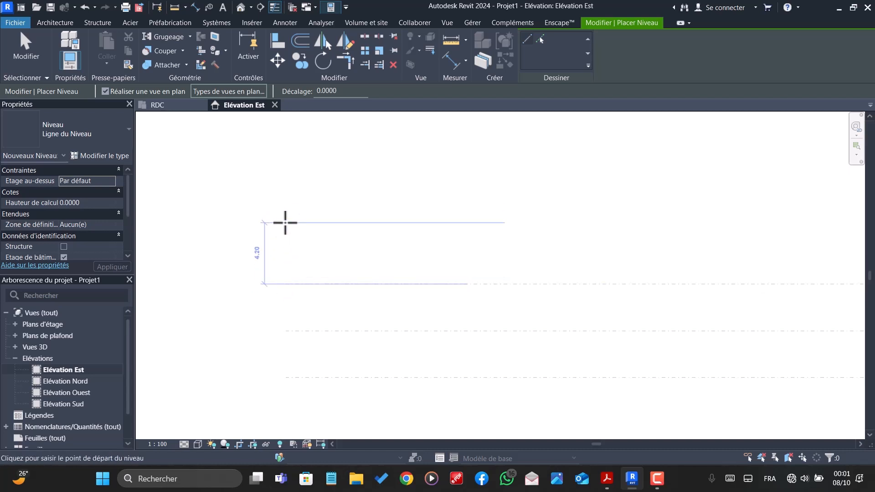
pyautogui.scroll(-3, 203, 313)
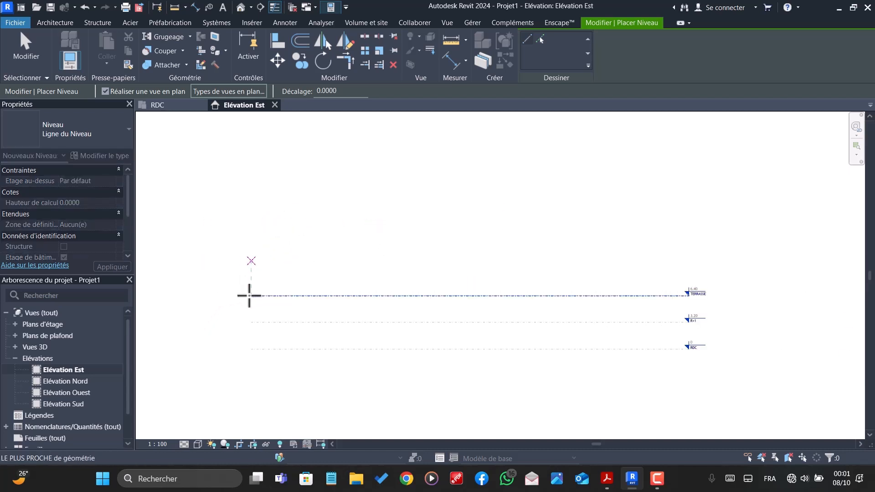
pyautogui.press('Escape')
pyautogui.press('Escape')
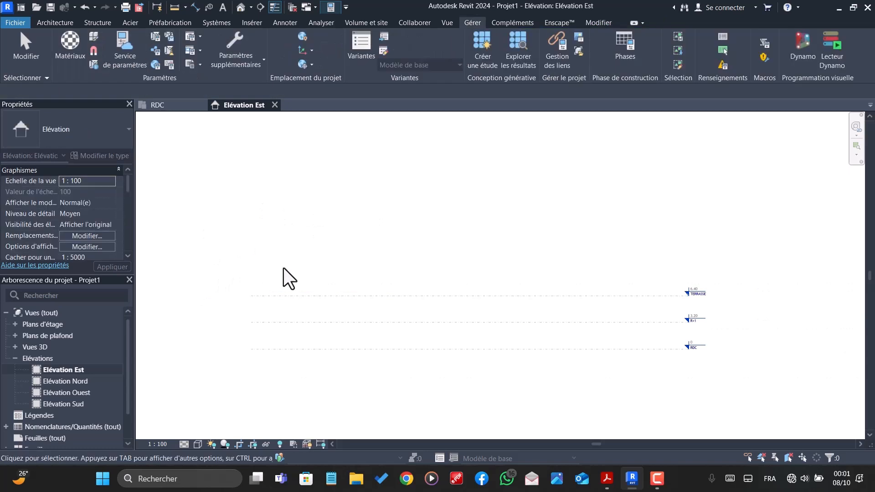
# Step: Draw a new level line about 4.00 above TERRASSE, with its ends aligned to the existing levels
pyautogui.press('l')
pyautogui.press('l')
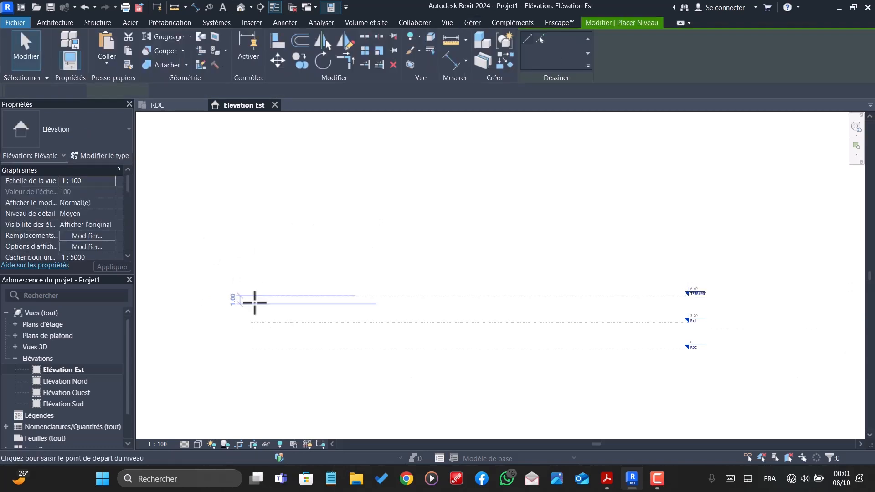
pyautogui.click(250, 262)
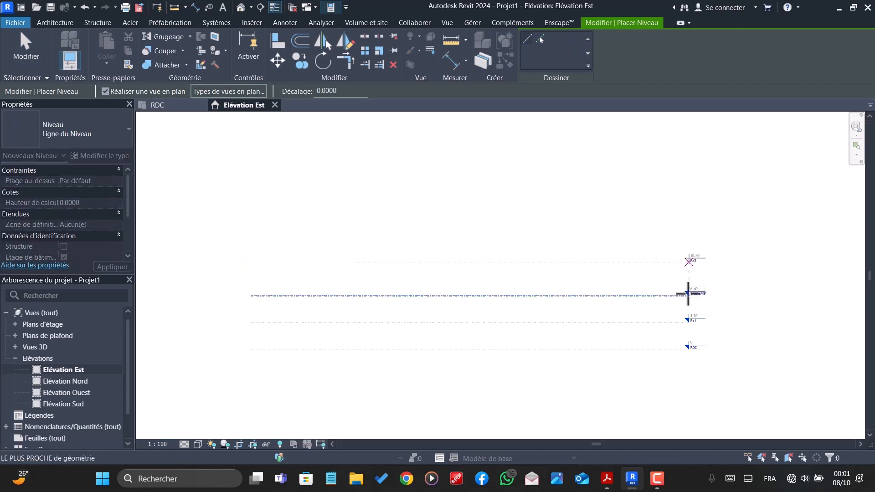
pyautogui.click(689, 294)
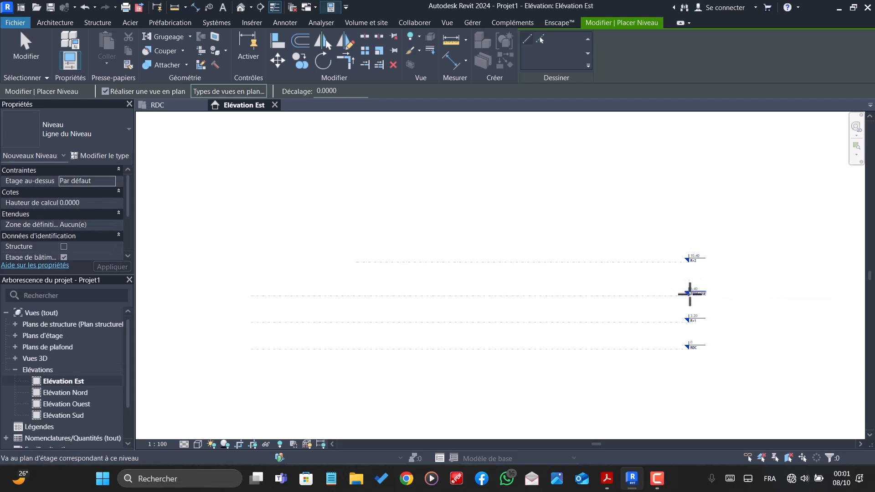
pyautogui.press('Escape')
# Step: Extend the start of the uppermost level line until it aligns with the ends of the levels below
pyautogui.click(466, 262)
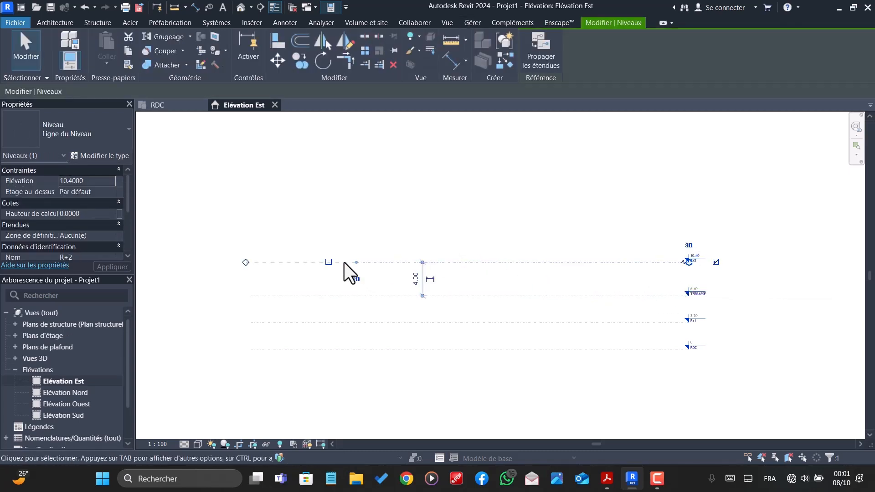
pyautogui.click(321, 271)
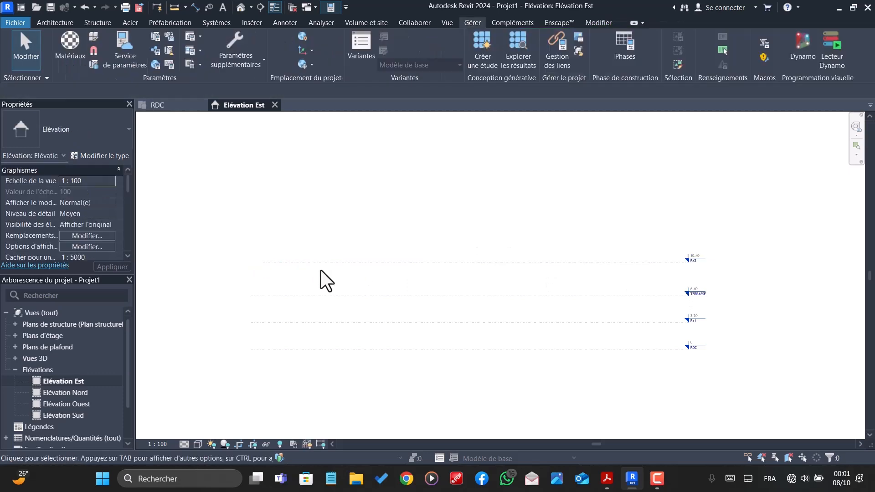
pyautogui.click(272, 262)
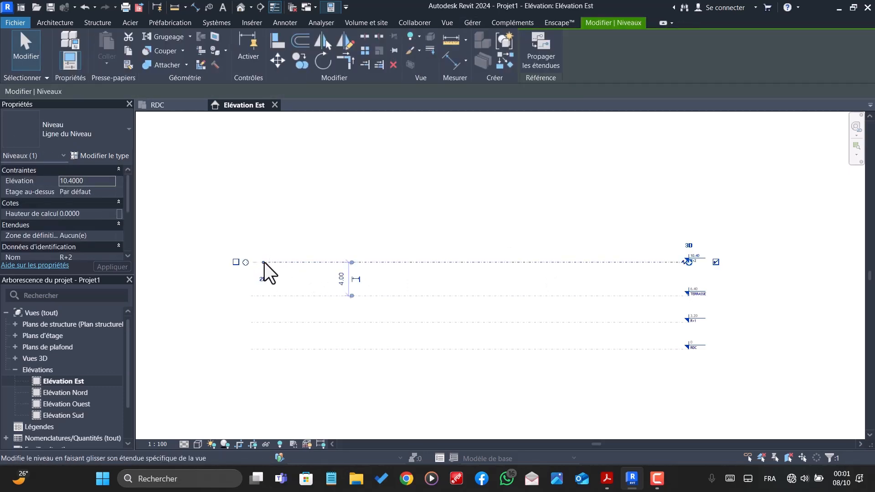
pyautogui.moveTo(264, 262); pyautogui.dragTo(247, 262)
pyautogui.press('Escape')
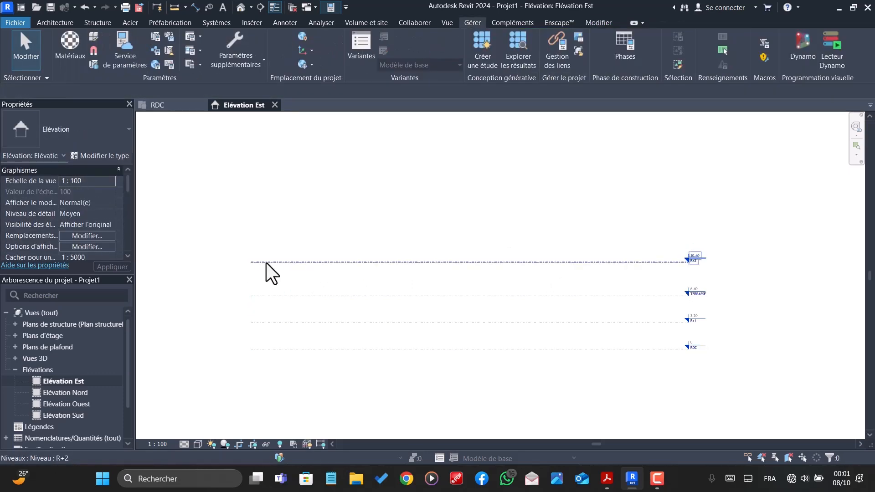
# Step: Delete the uppermost level, R+2, from the east elevation
pyautogui.scroll(4, 705, 258)
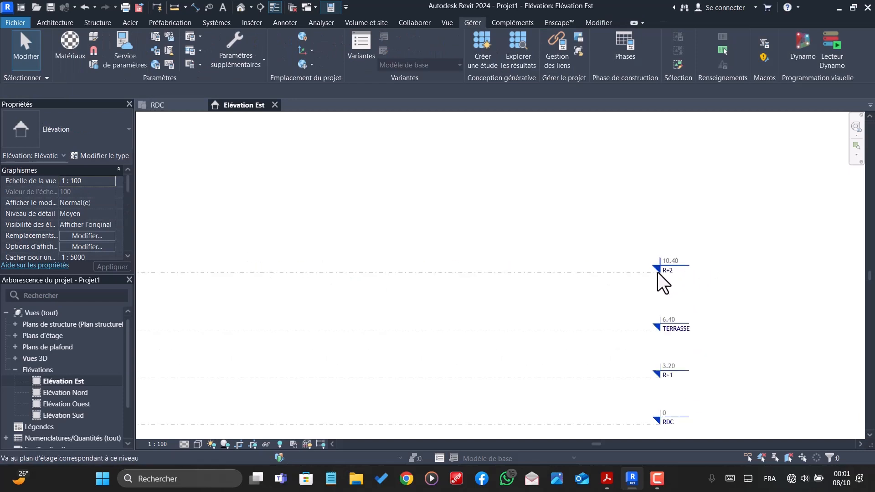
pyautogui.scroll(4, 661, 272)
pyautogui.scroll(-2, 681, 271)
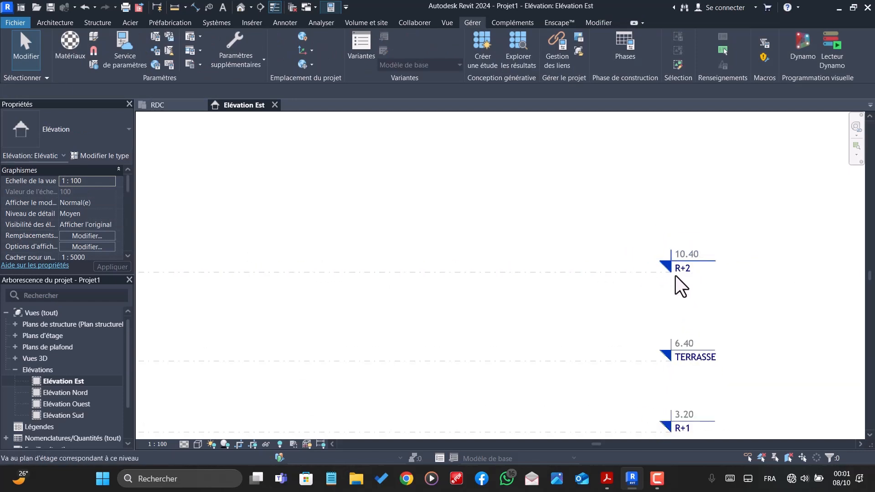
pyautogui.scroll(-3, 734, 270)
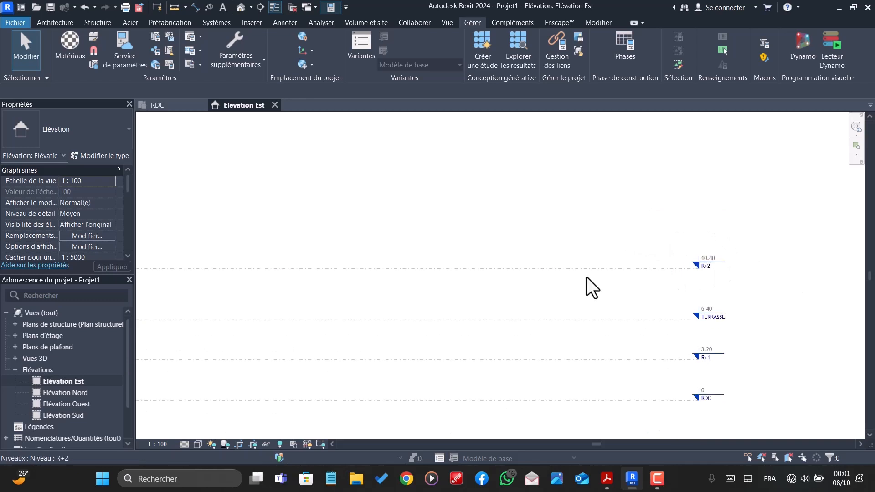
pyautogui.scroll(-2, 768, 299)
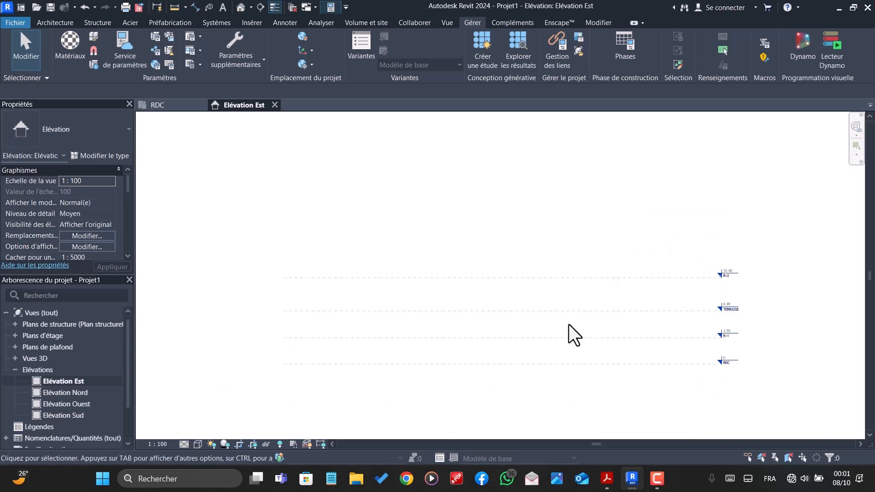
pyautogui.click(600, 277)
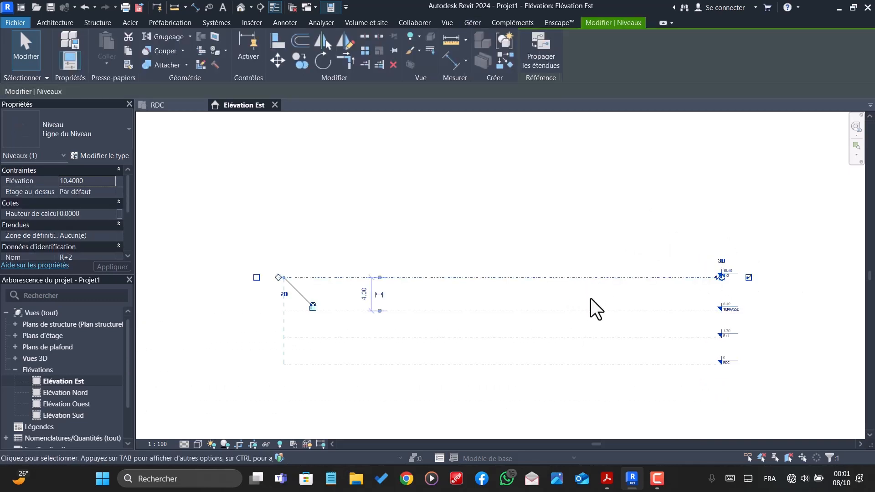
pyautogui.press('Delete')
pyautogui.click(474, 278)
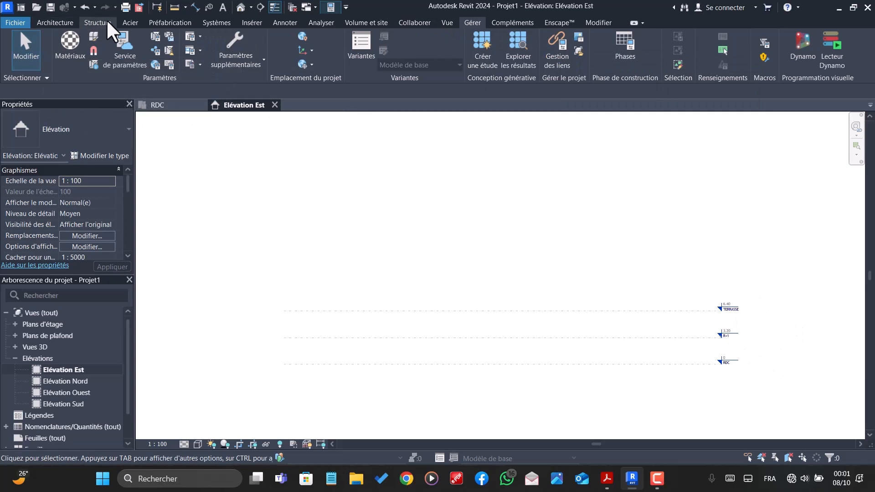
# Step: Draw a new level about 5.00 above TERRASSE, aligned with the ends of the existing levels, and select its line
pyautogui.click(62, 24)
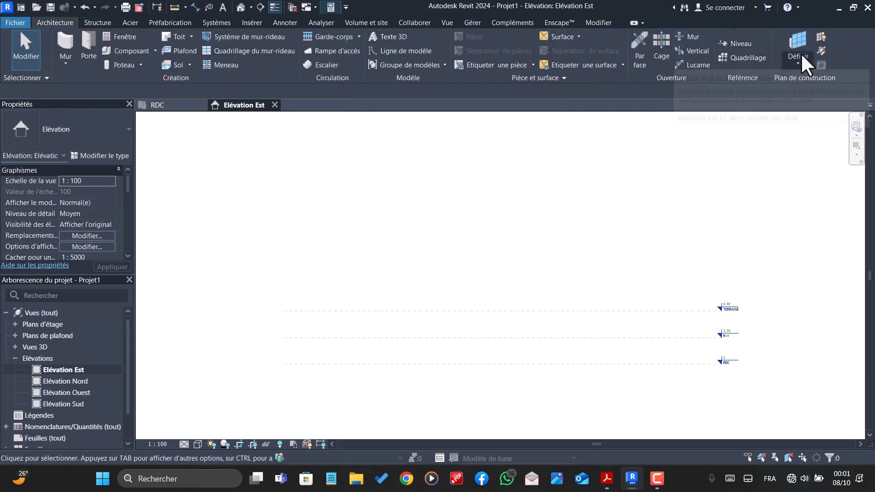
pyautogui.click(730, 41)
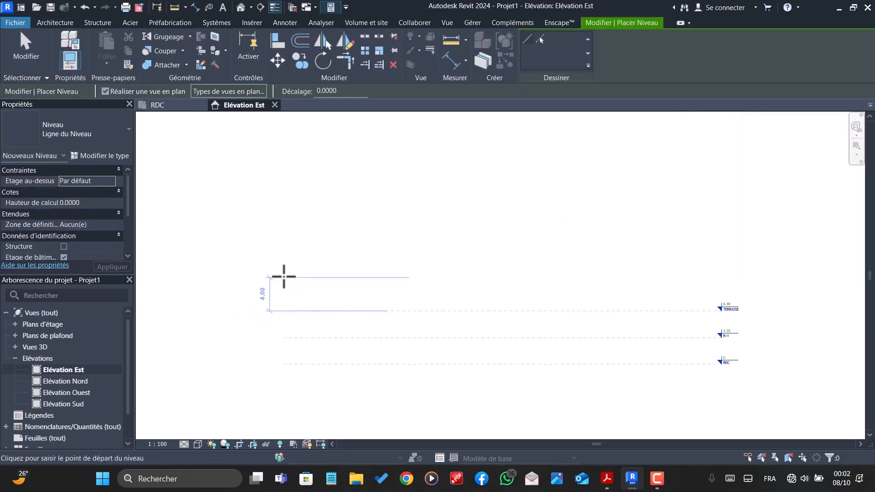
pyautogui.click(283, 268)
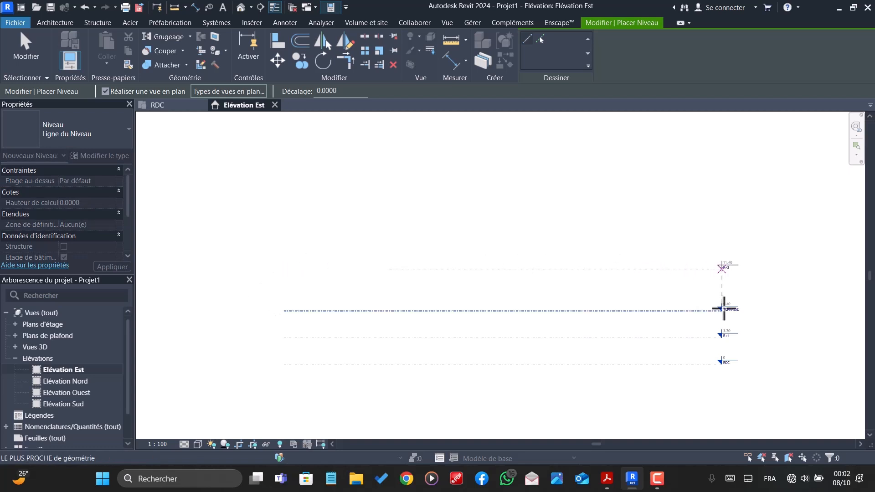
pyautogui.click(722, 307)
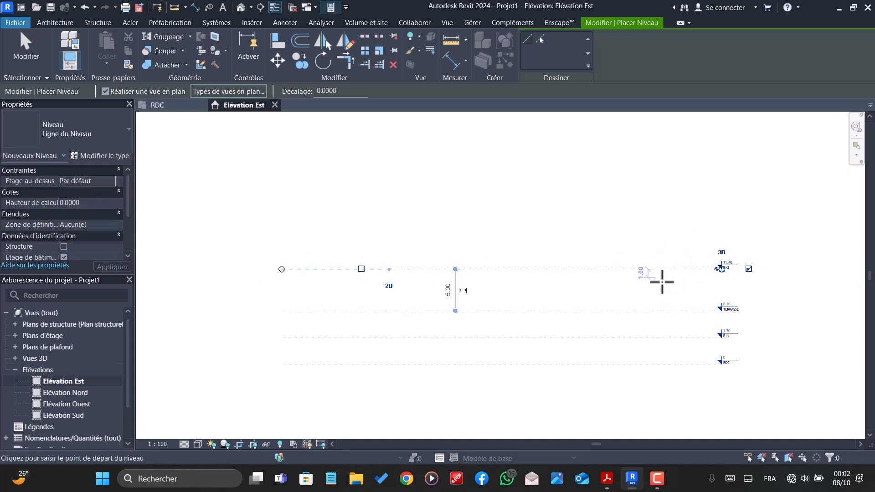
pyautogui.press('Escape')
pyautogui.press('Escape')
pyautogui.click(711, 269)
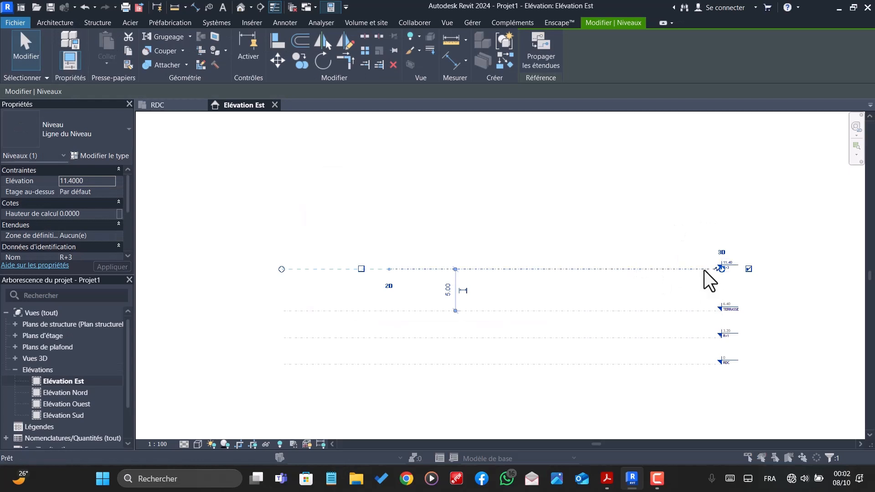
# Step: Delete the level 5.00 above TERRASSE from the east elevation
pyautogui.press('Delete')
pyautogui.click(478, 274)
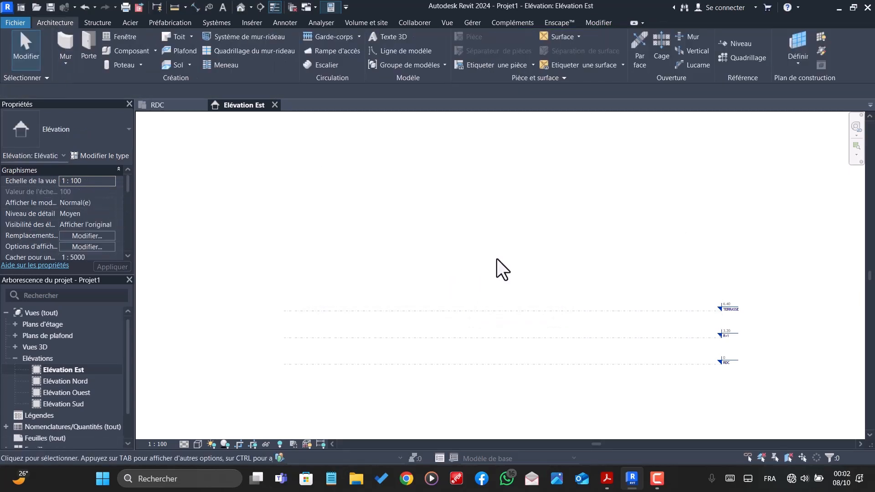
pyautogui.scroll(2, 509, 312)
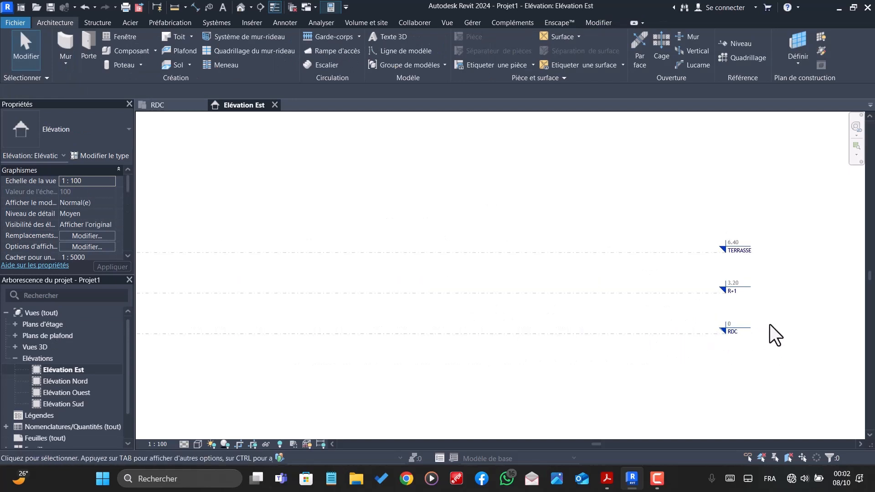
# Step: Collapse the elevations and expand the floor plans in the project's view tree
pyautogui.click(13, 357)
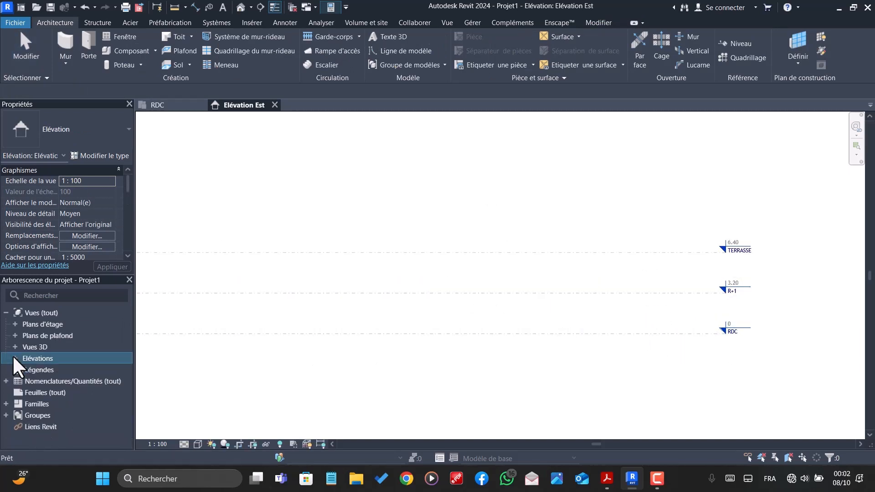
pyautogui.click(15, 325)
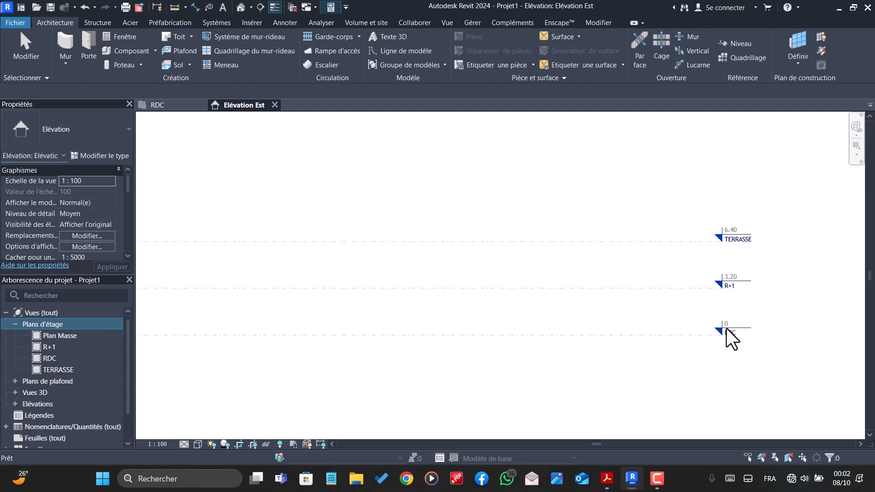
pyautogui.scroll(2, 729, 335)
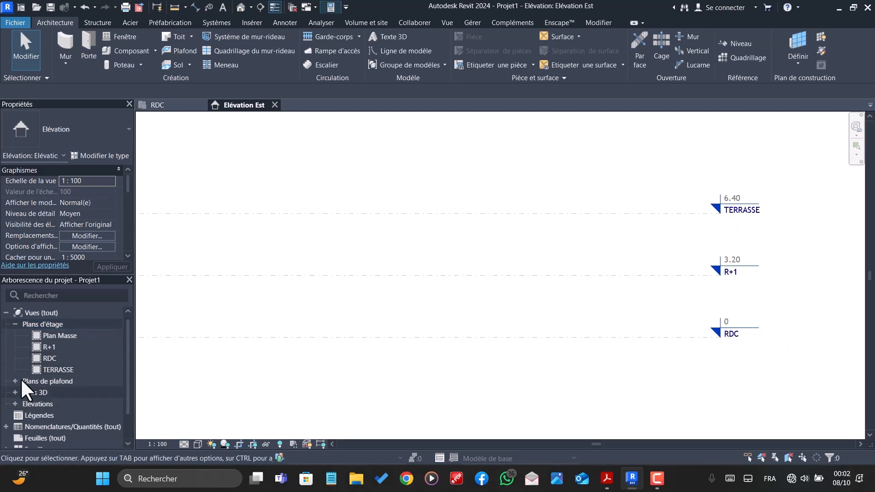
pyautogui.click(9, 323)
# Step: Rename the RDC level to 01 RDC by adding a number prefix to its name in the east elevation
pyautogui.scroll(3, 718, 336)
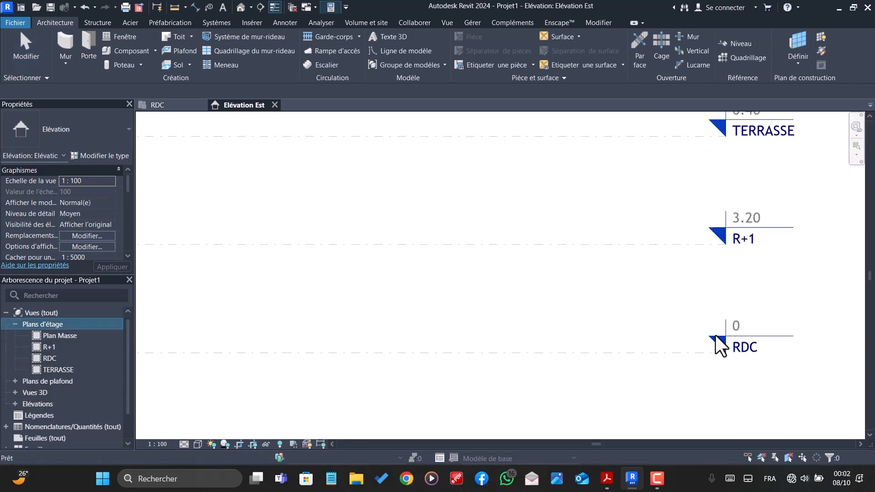
pyautogui.click(583, 292)
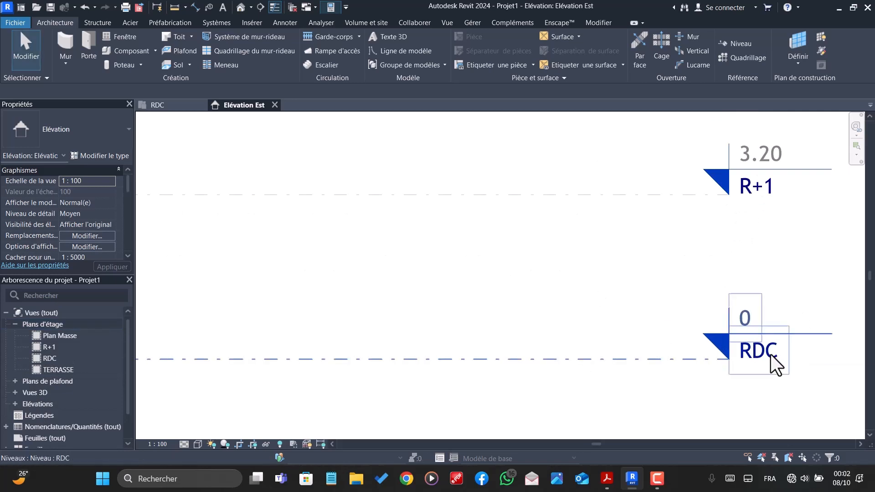
pyautogui.click(770, 354)
pyautogui.click(772, 360)
pyautogui.click(768, 353)
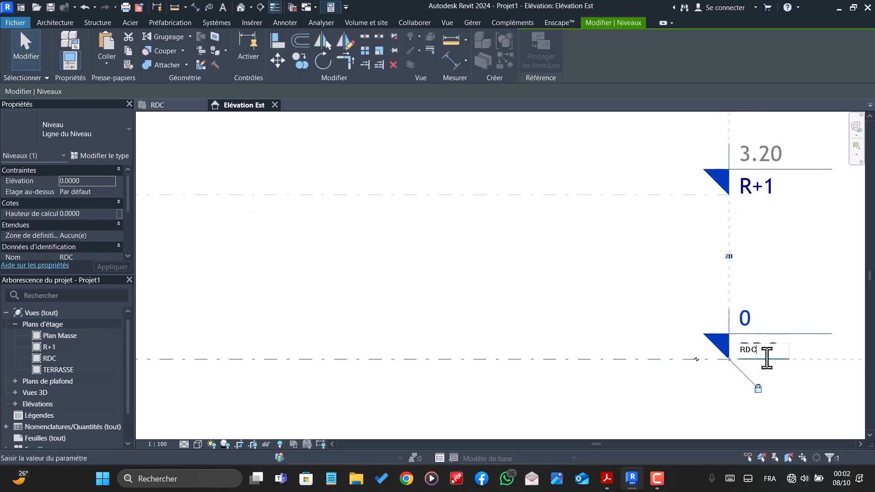
pyautogui.press('Home')
pyautogui.write('01')
pyautogui.press('Return')
# Step: Rename the R+1 level at elevation 3.20 to 02 R+1
pyautogui.doubleClick(757, 188)
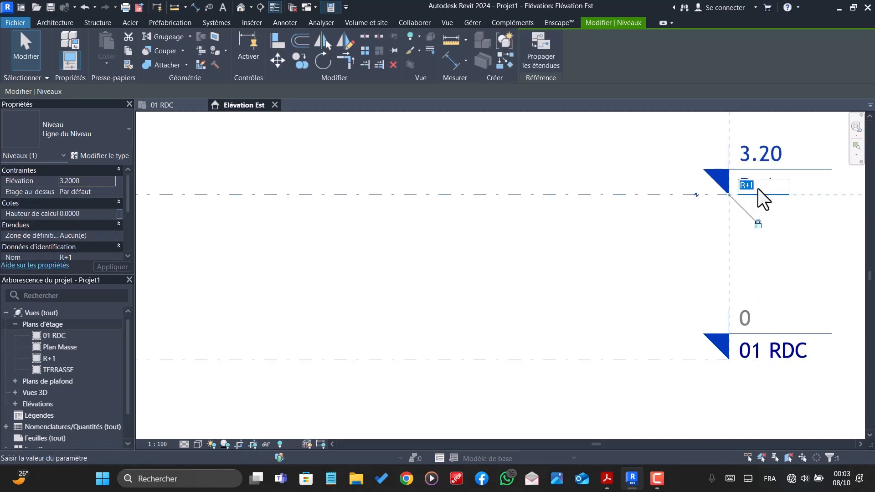
pyautogui.click(744, 189)
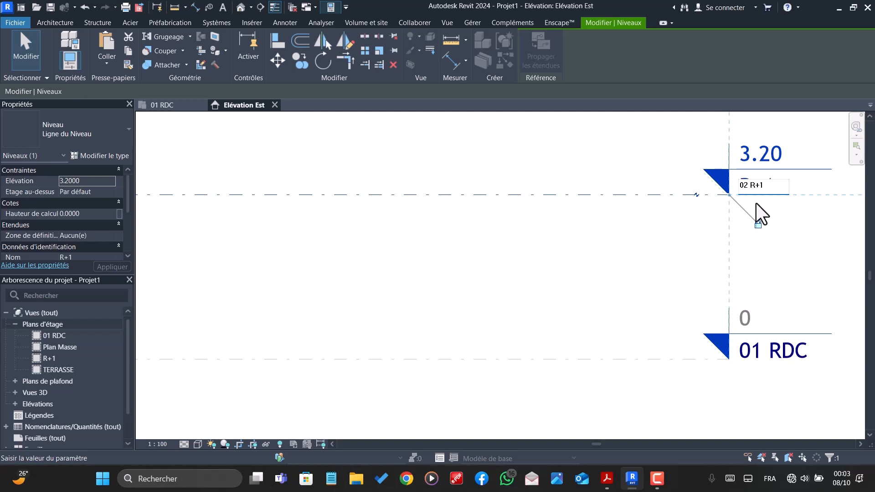
pyautogui.click(765, 242)
pyautogui.scroll(-3, 738, 321)
pyautogui.scroll(2, 734, 199)
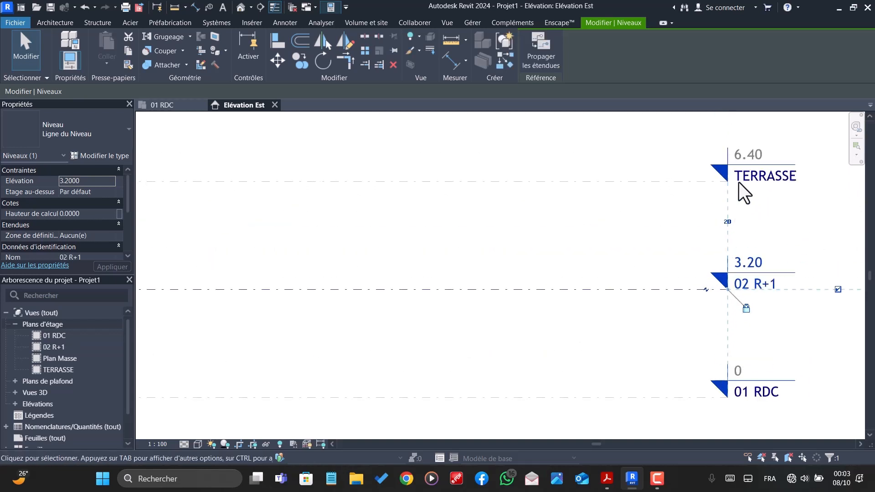
# Step: Rename the TERRASSE level at elevation 6.40 to 03 TERRASSE and deselect it
pyautogui.doubleClick(742, 174)
pyautogui.click(735, 176)
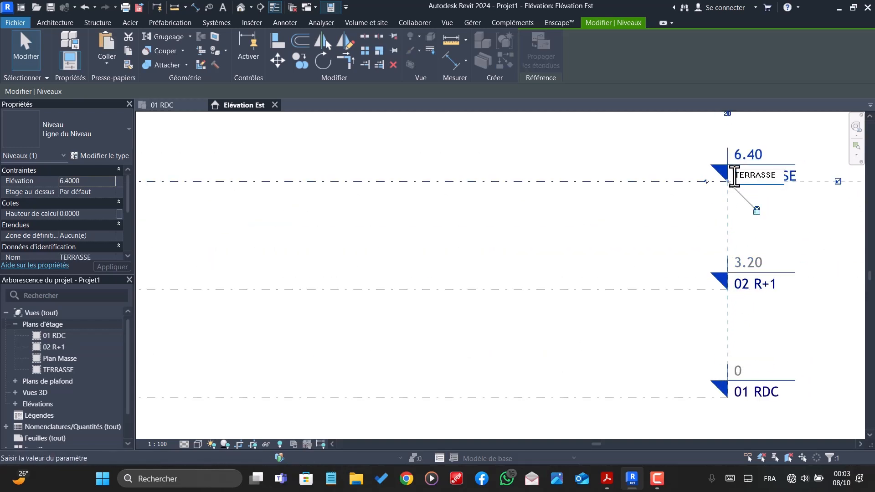
pyautogui.write('03')
pyautogui.click(791, 240)
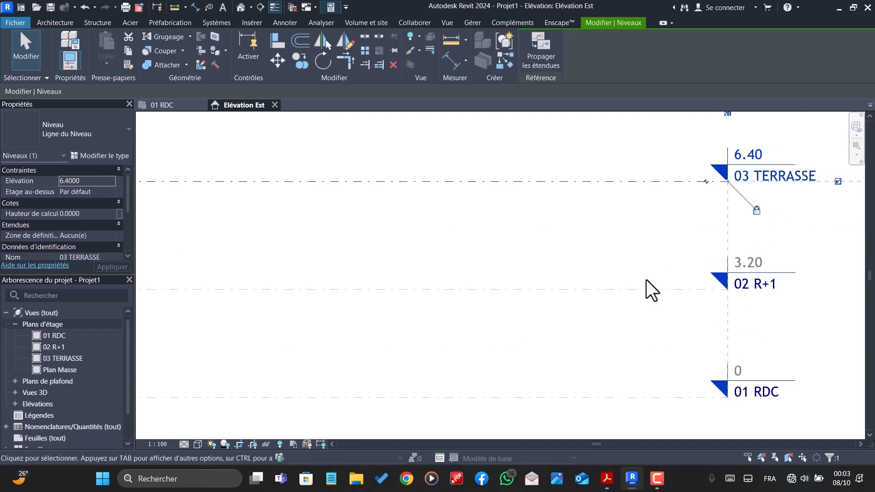
pyautogui.scroll(-2, 646, 280)
pyautogui.click(759, 313)
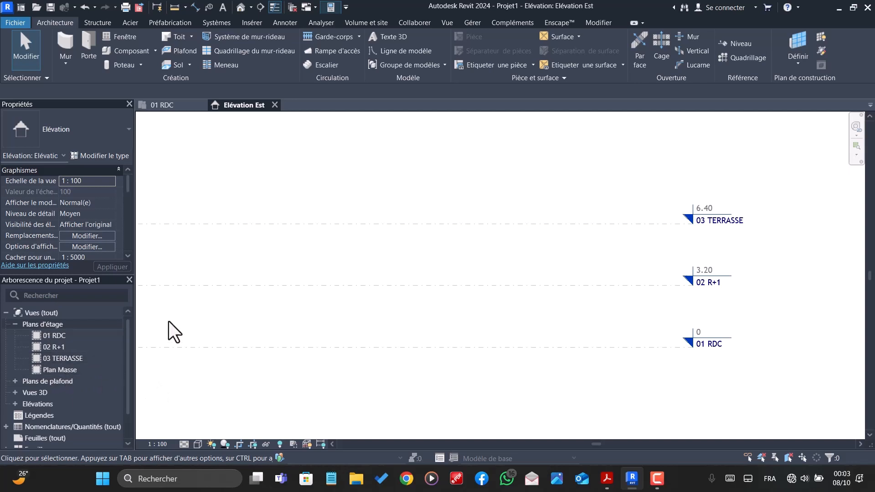
pyautogui.scroll(-1, 185, 288)
pyautogui.scroll(-2, 640, 330)
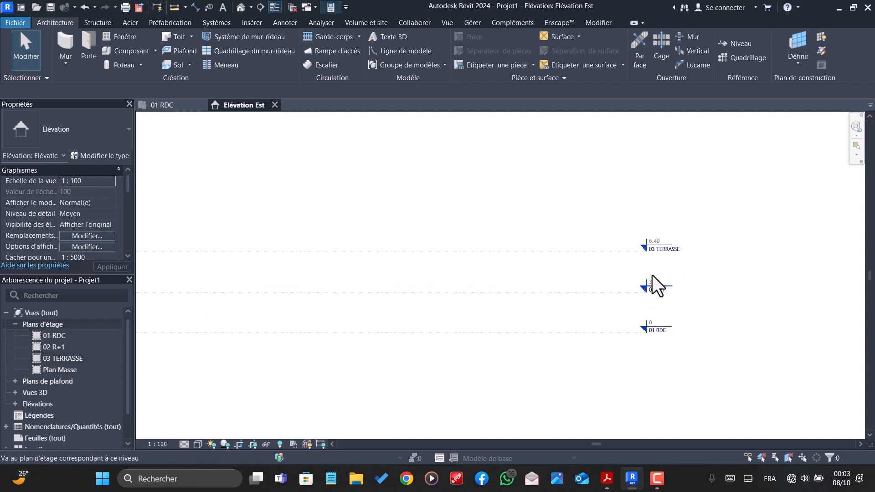
# Step: Open the 01 RDC floor plan view and check the list of ceiling plans in the project's view tree
pyautogui.doubleClick(61, 335)
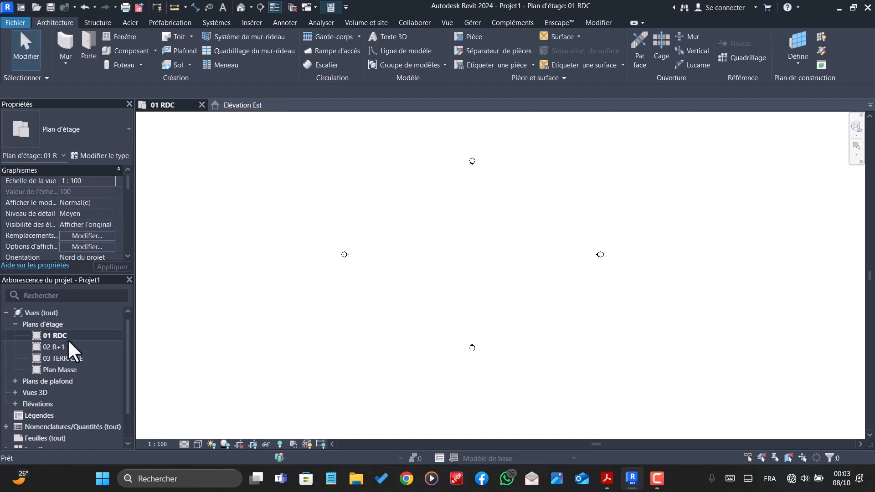
pyautogui.scroll(-1, 574, 305)
pyautogui.scroll(1, 493, 299)
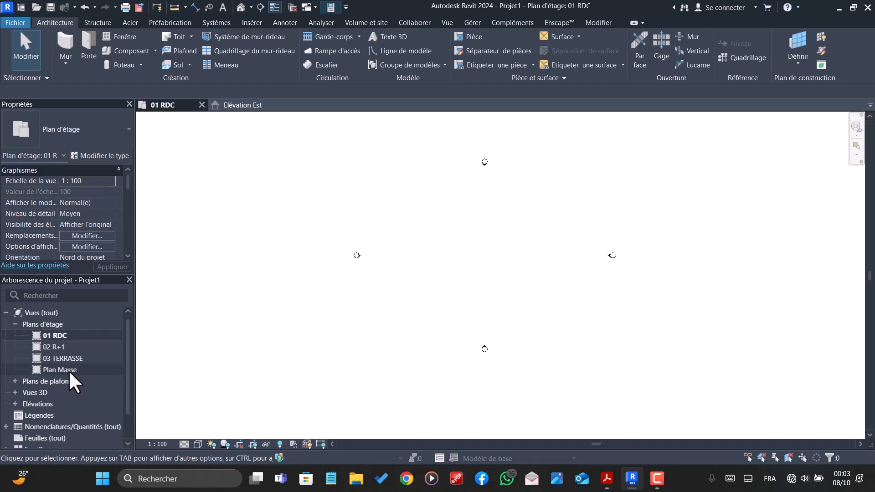
pyautogui.click(15, 381)
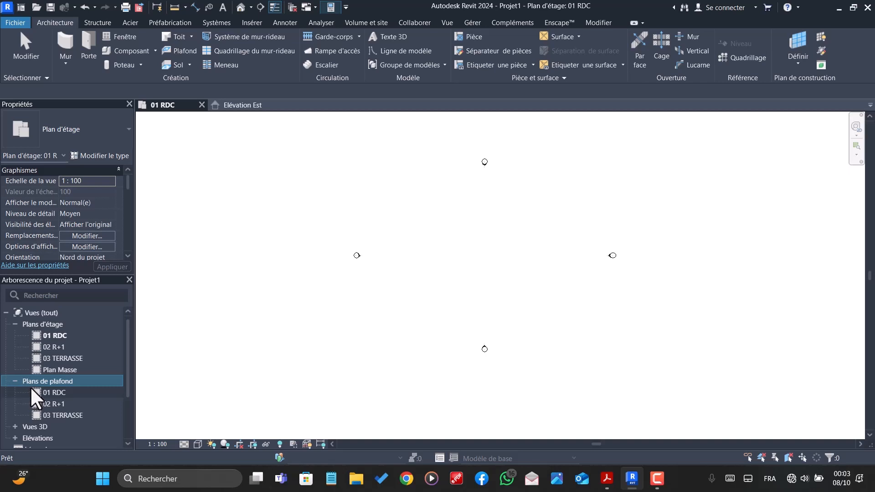
pyautogui.click(15, 381)
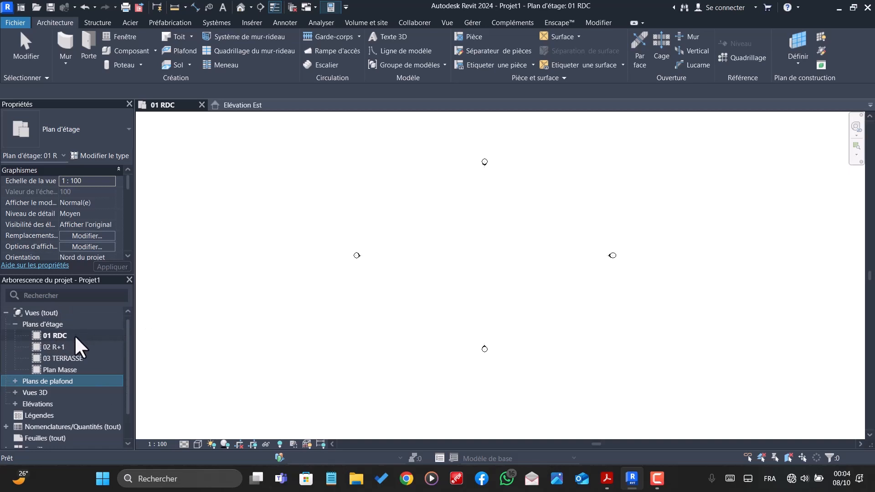
pyautogui.scroll(-3, 275, 333)
pyautogui.scroll(1, 326, 312)
pyautogui.scroll(-2, 659, 296)
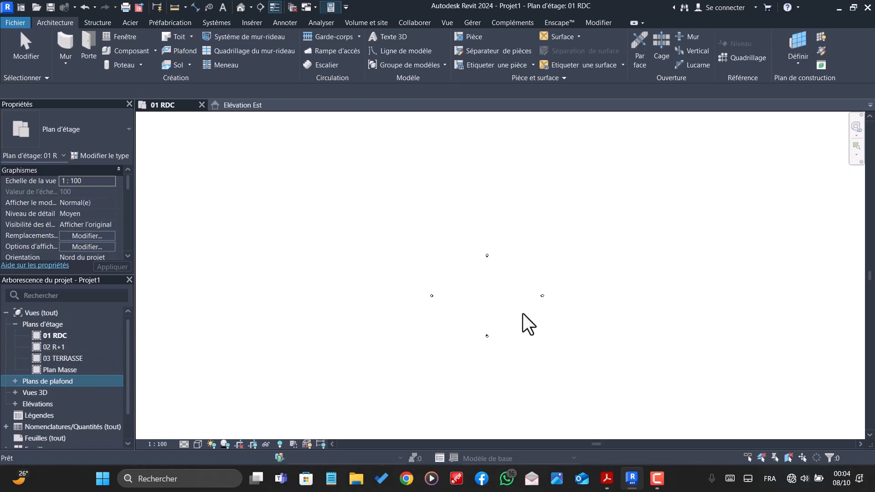
pyautogui.scroll(2, 488, 358)
pyautogui.click(86, 23)
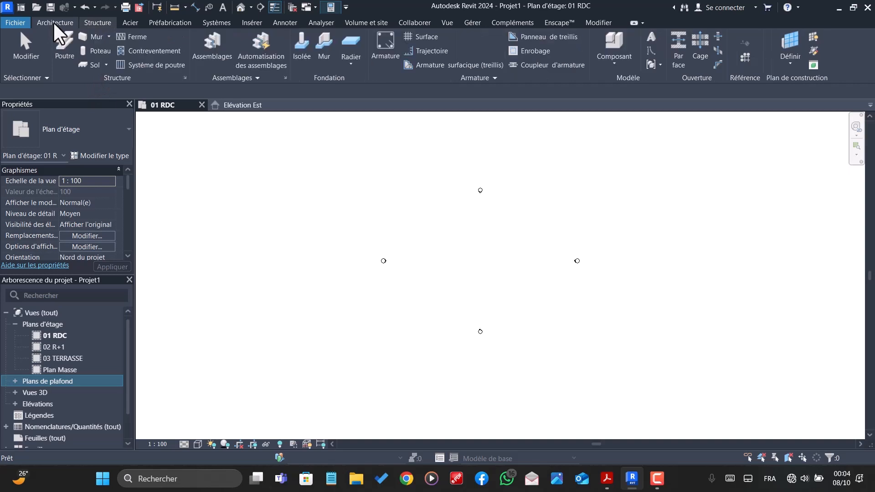
# Step: Start an architectural wall and duplicate the Générique - Ext. 200 mm wall type under the name MUR DE 18 EXT
pyautogui.click(53, 21)
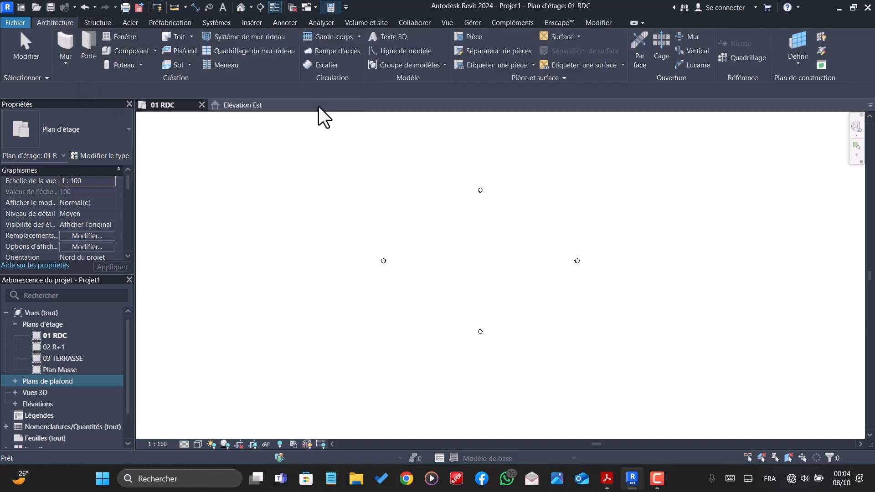
pyautogui.click(60, 40)
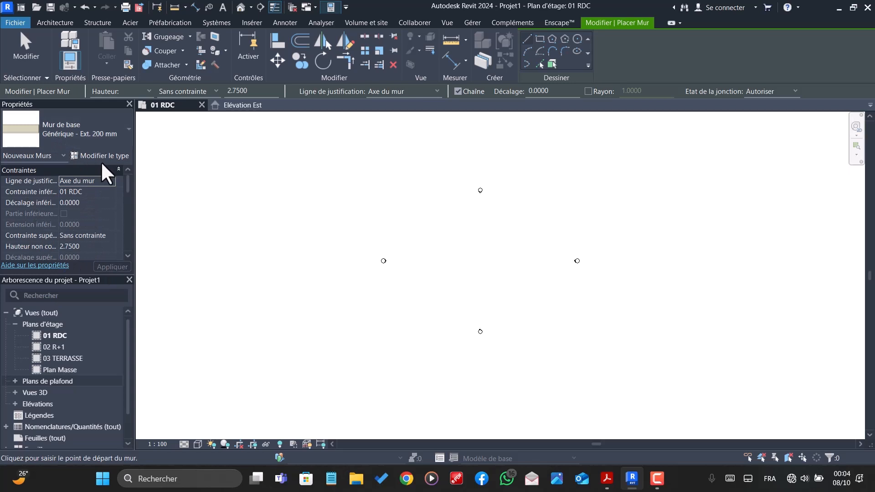
pyautogui.click(84, 127)
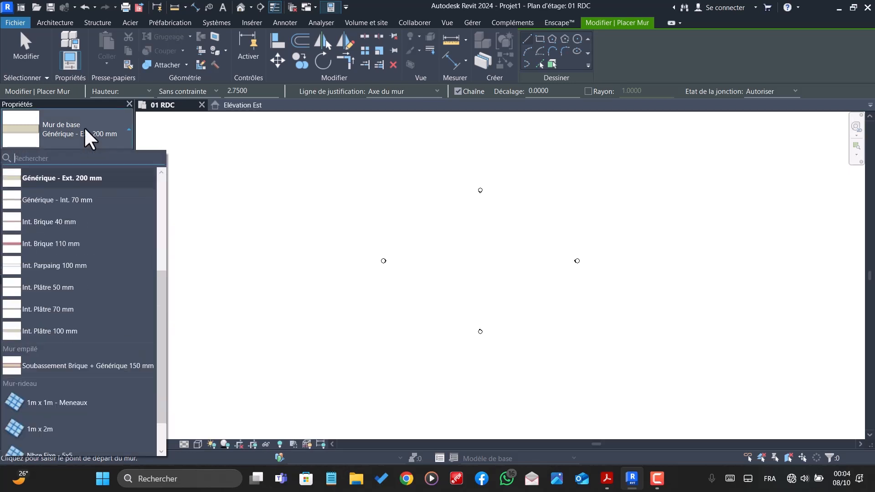
pyautogui.scroll(-2, 63, 287)
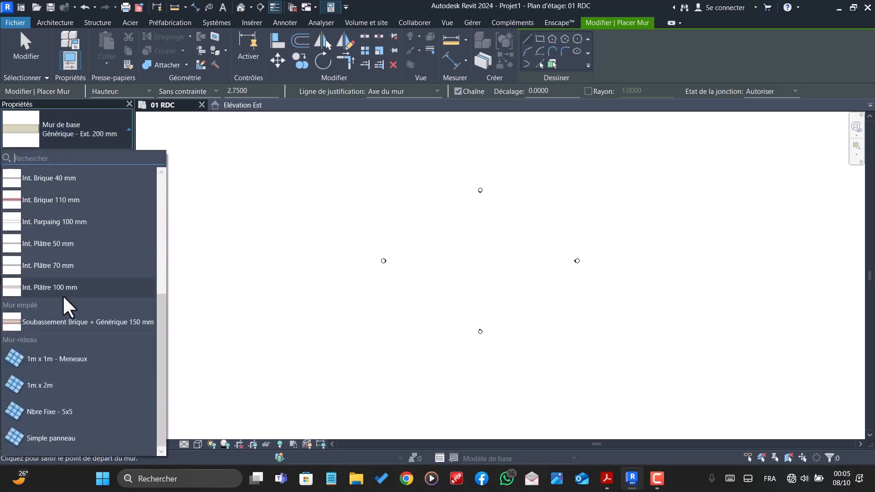
pyautogui.scroll(3, 85, 279)
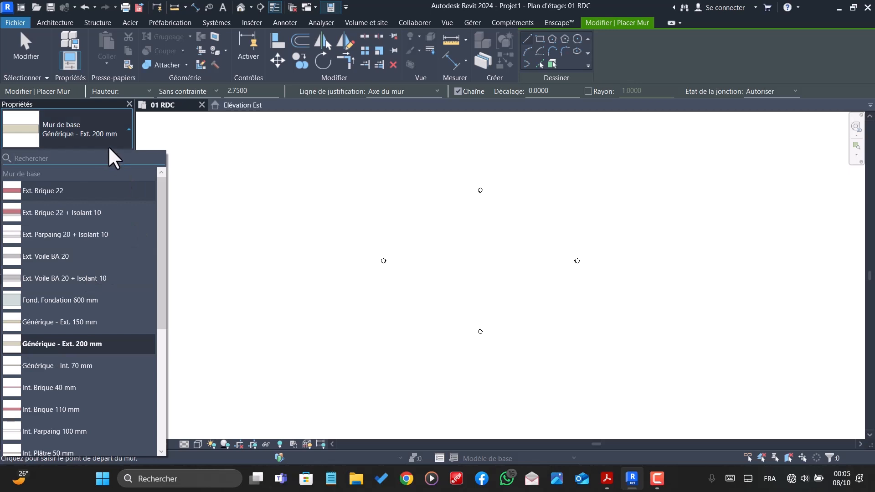
pyautogui.click(89, 115)
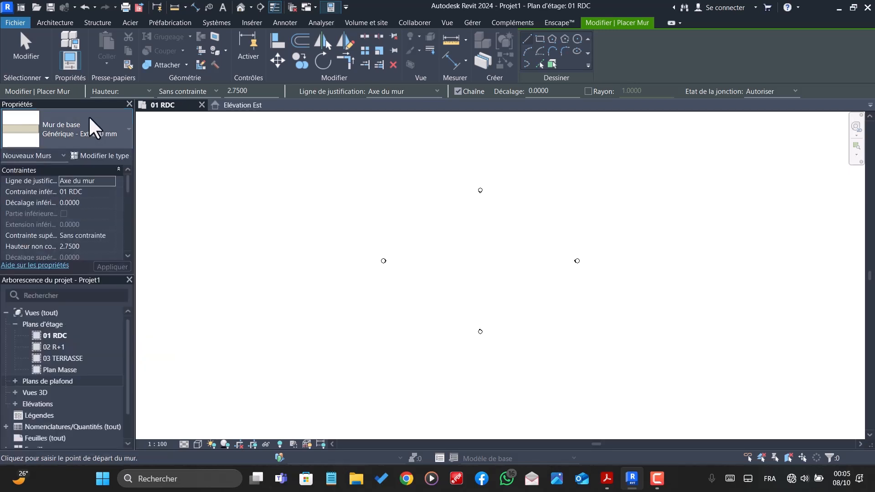
pyautogui.click(93, 155)
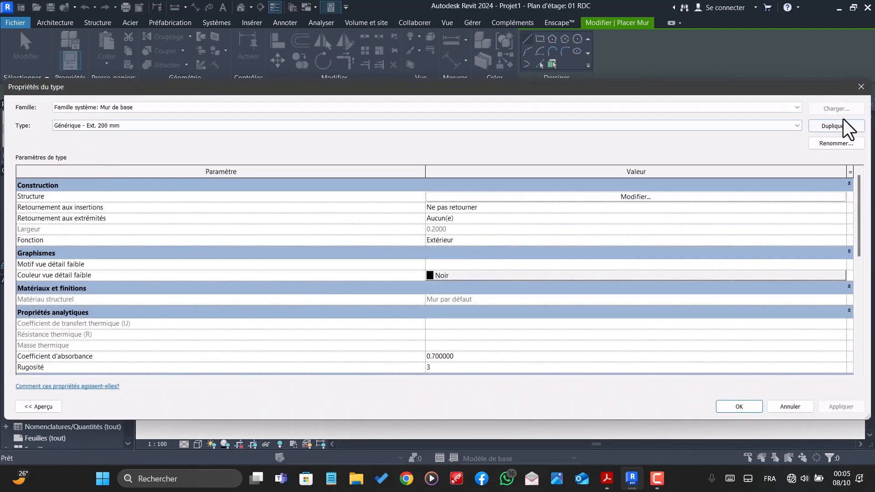
pyautogui.click(836, 127)
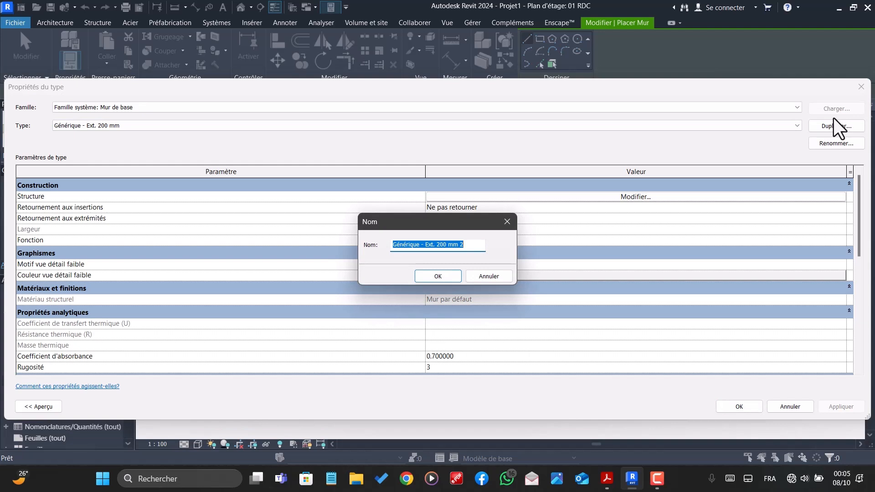
pyautogui.write('MUR')
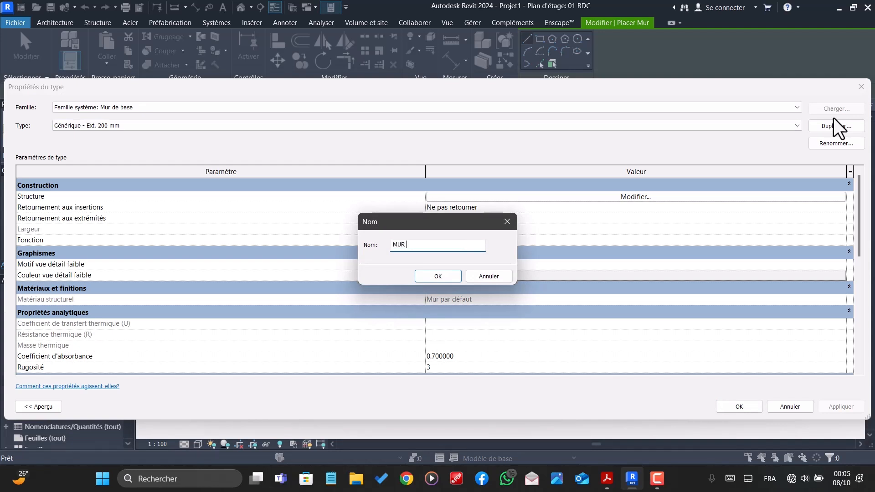
pyautogui.write(' DE 18 EXT')
pyautogui.click(438, 276)
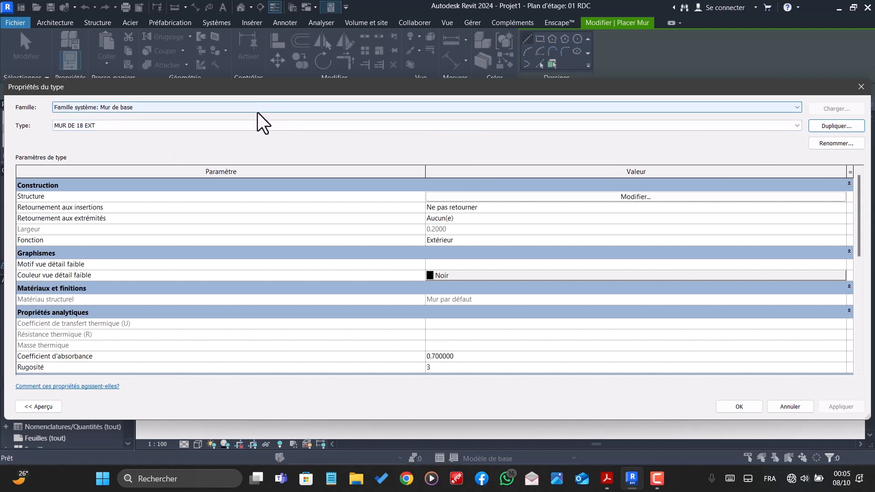
# Step: Switch the edited wall type to Int. Plâtre 100 mm and return to MUR DE 18 EXT
pyautogui.click(268, 130)
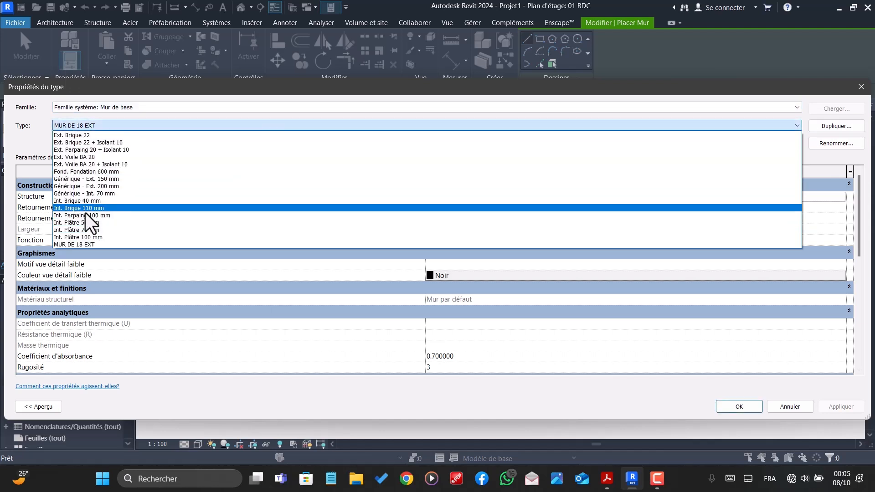
pyautogui.click(78, 237)
pyautogui.click(78, 237)
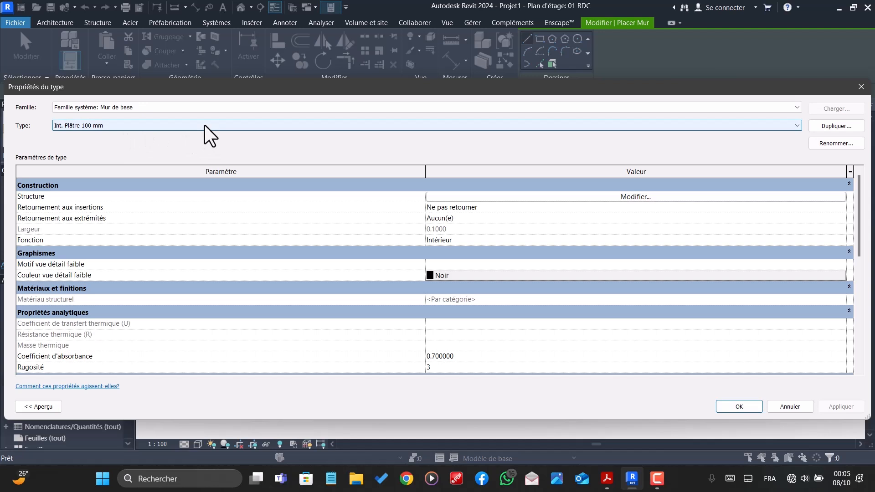
pyautogui.click(245, 127)
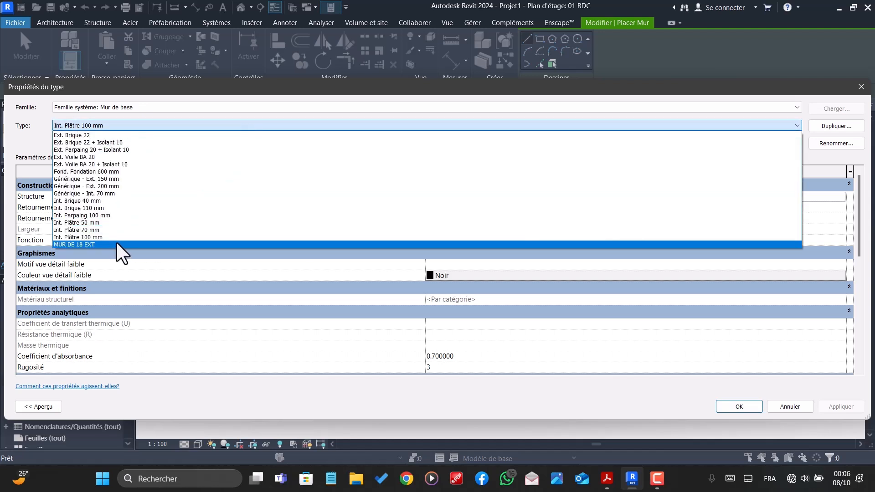
pyautogui.click(116, 243)
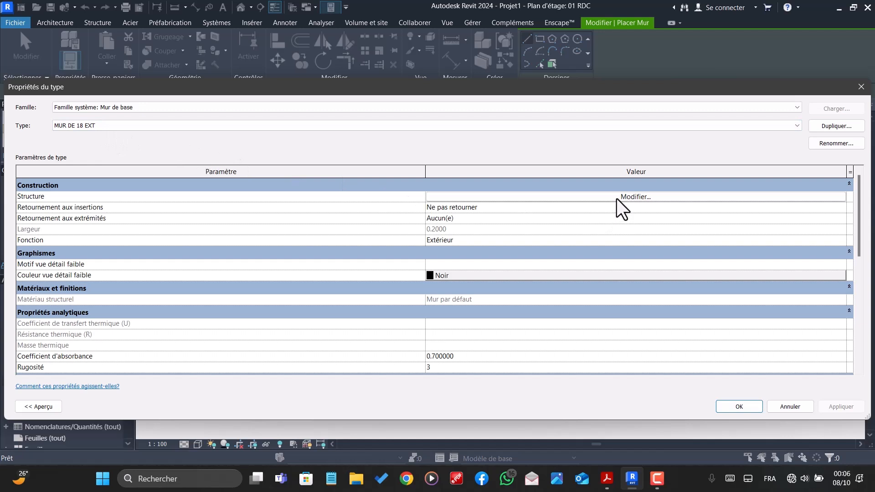
# Step: Open the layer structure of the MUR DE 18 EXT wall type and insert four new layers
pyautogui.click(584, 198)
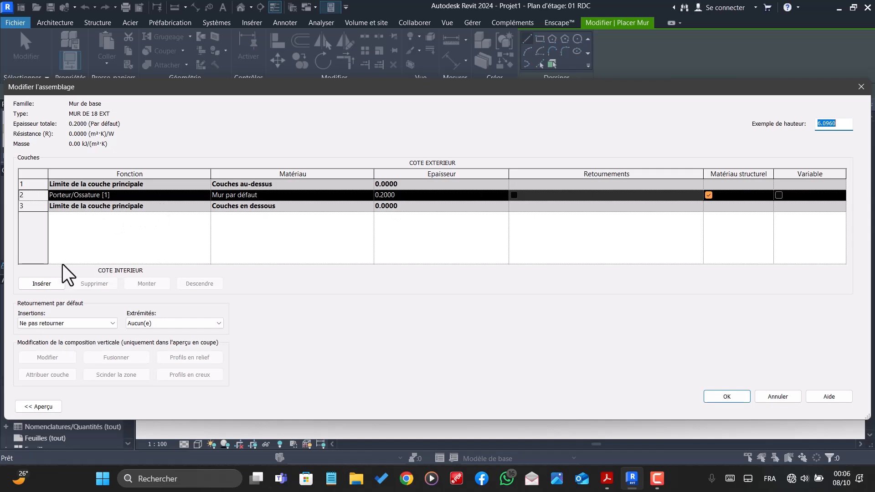
pyautogui.click(40, 284)
pyautogui.click(39, 284)
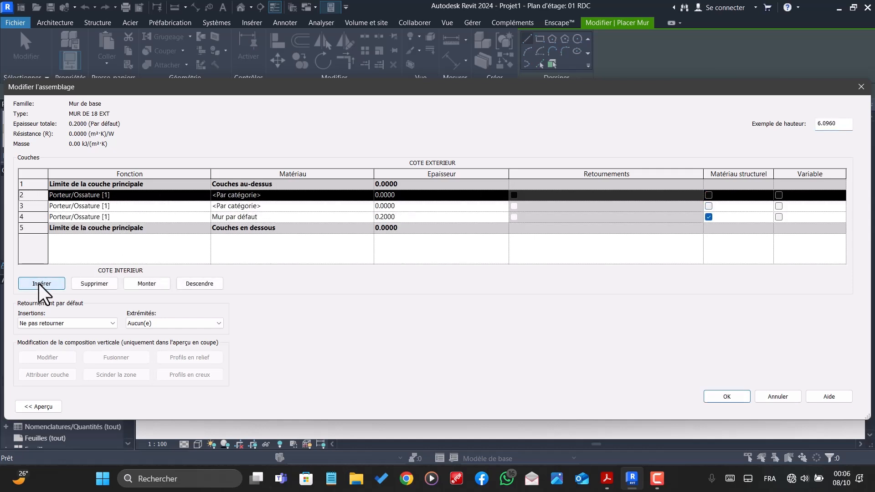
pyautogui.click(40, 283)
pyautogui.click(39, 283)
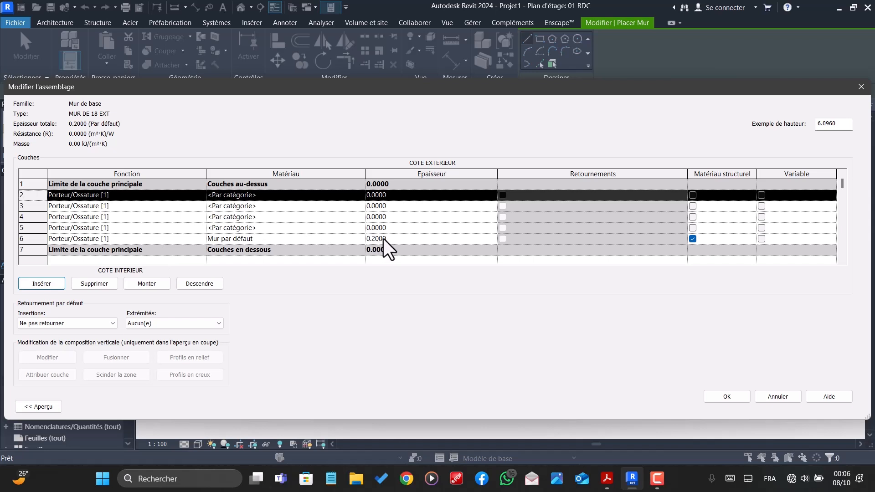
# Step: Raise the Mur par défaut layer two rows so two new layers sit on each side of it
pyautogui.click(135, 239)
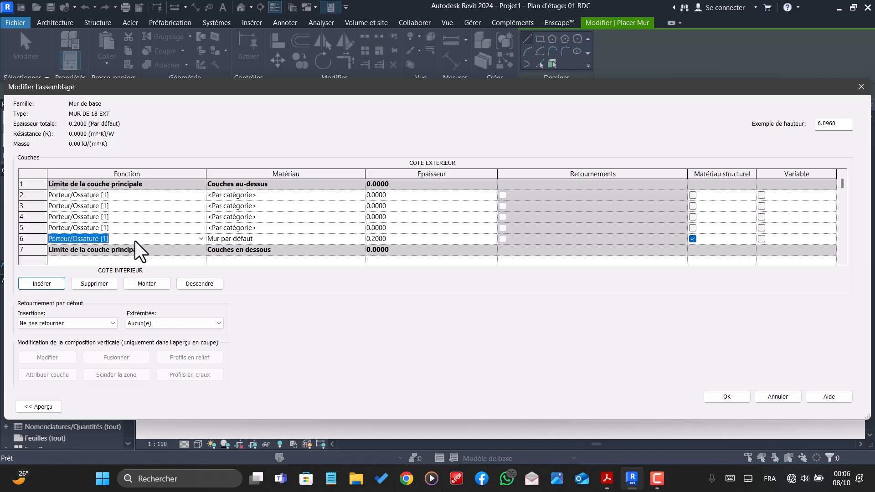
pyautogui.click(147, 283)
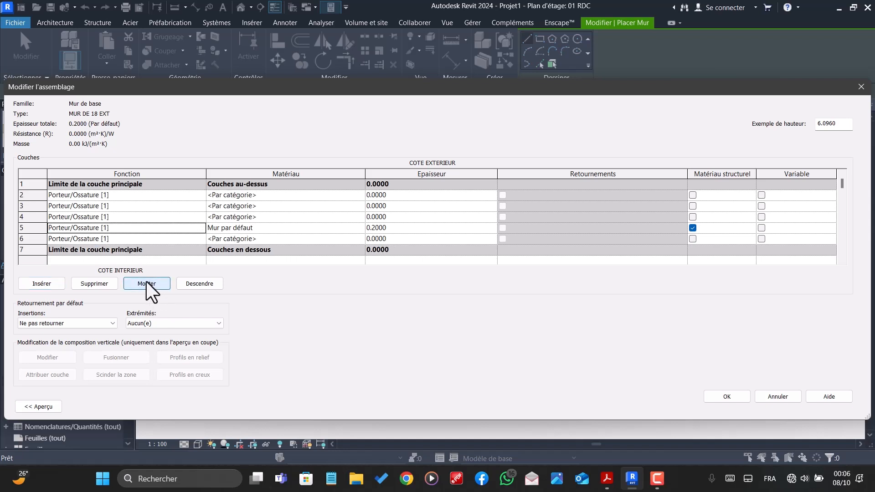
pyautogui.click(146, 282)
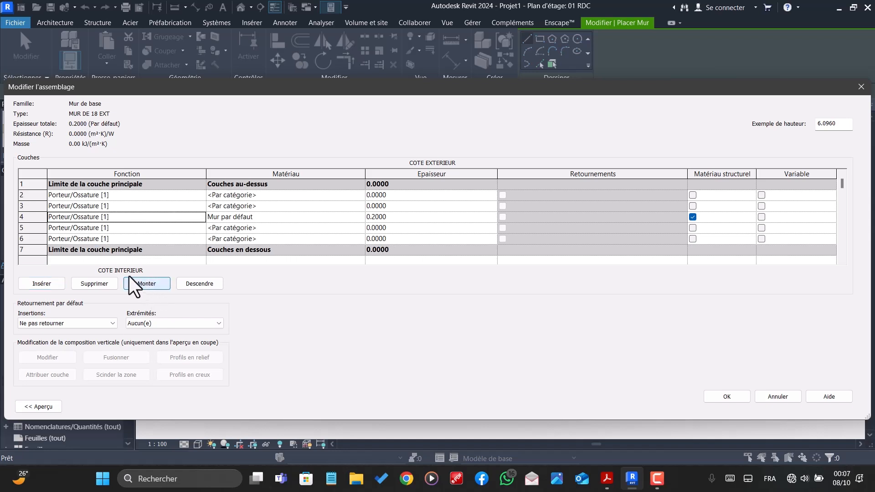
# Step: Move two new layers outside the interior core boundary and the other two outside the exterior core boundary
pyautogui.click(109, 238)
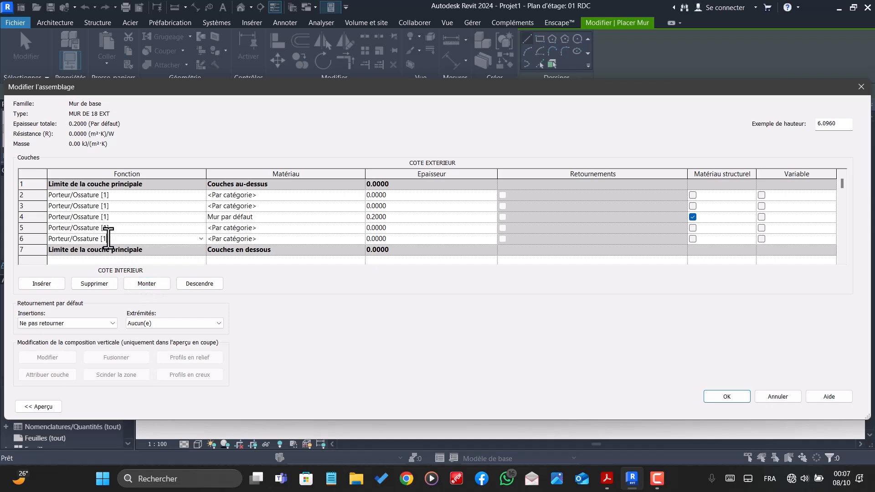
pyautogui.click(188, 281)
pyautogui.click(133, 227)
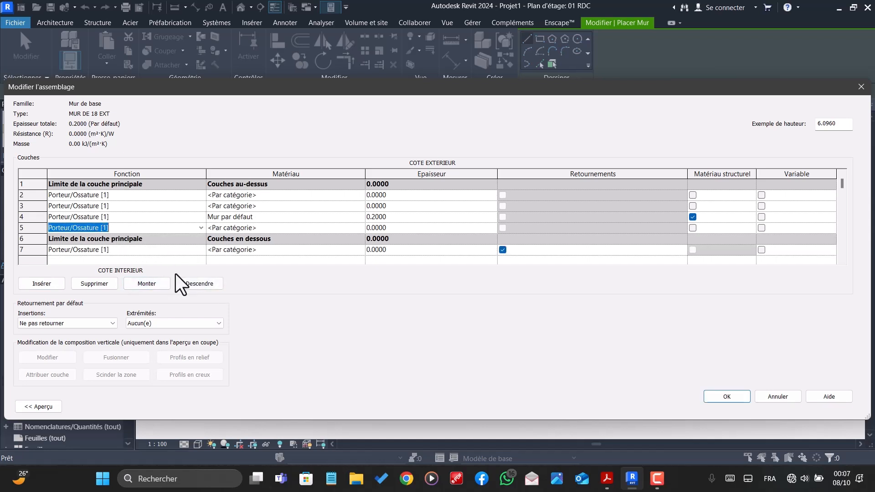
pyautogui.click(186, 283)
pyautogui.click(104, 197)
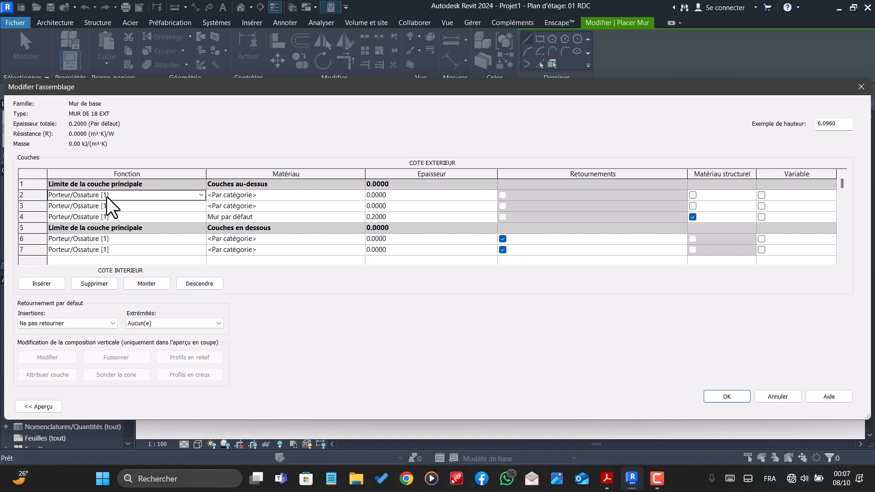
pyautogui.click(144, 283)
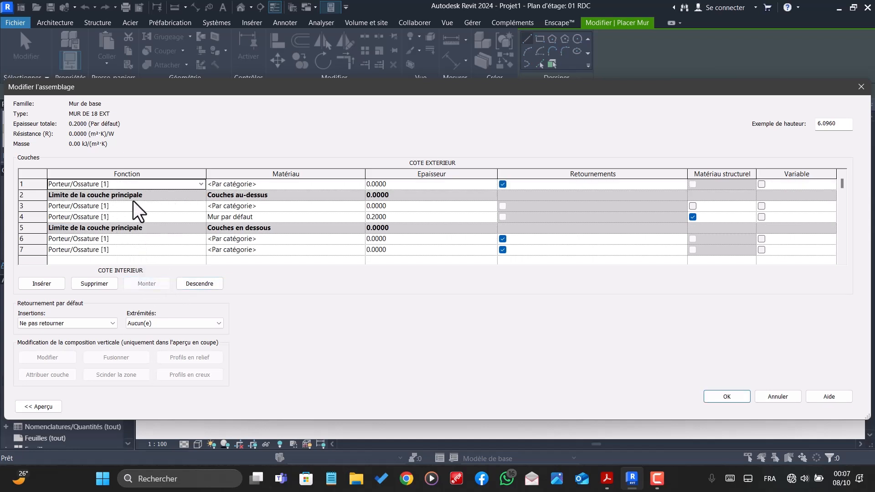
pyautogui.click(133, 201)
pyautogui.click(150, 282)
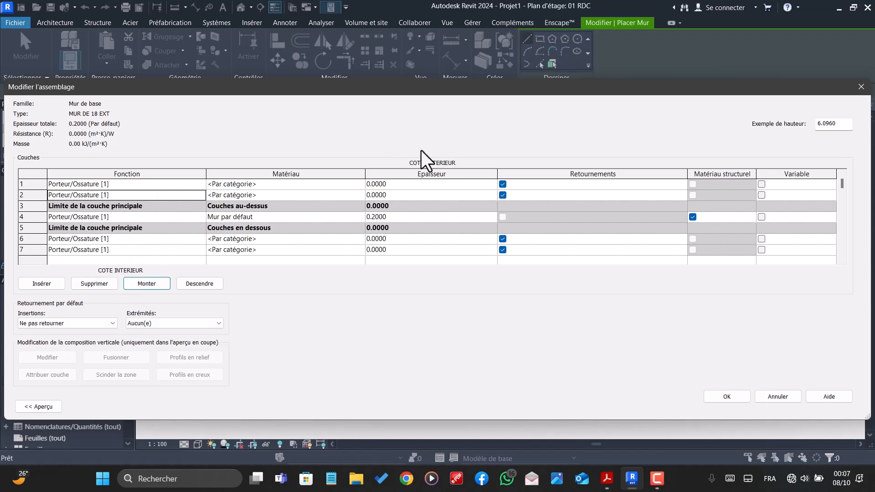
# Step: Keep the core layer as Porteur/Ossature [1], assign it the Blocs béton manufacturés material and set its thickness to 0.15
pyautogui.click(202, 218)
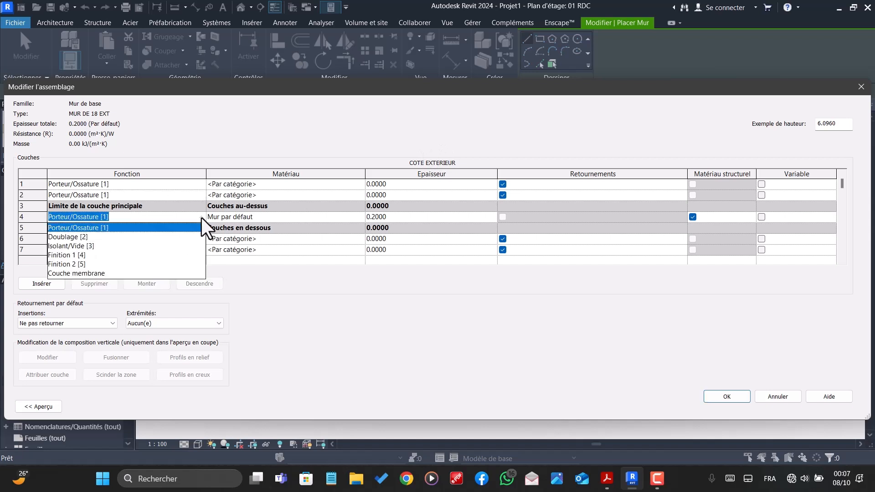
pyautogui.click(80, 228)
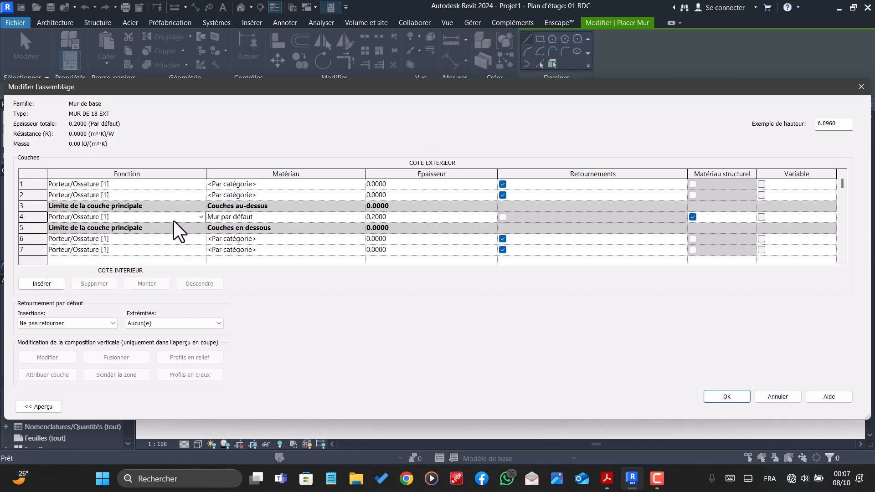
pyautogui.click(362, 220)
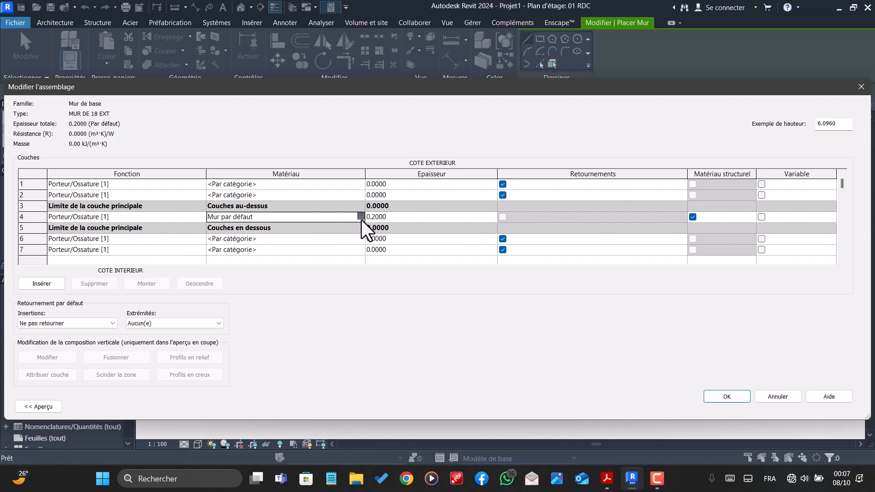
pyautogui.click(361, 217)
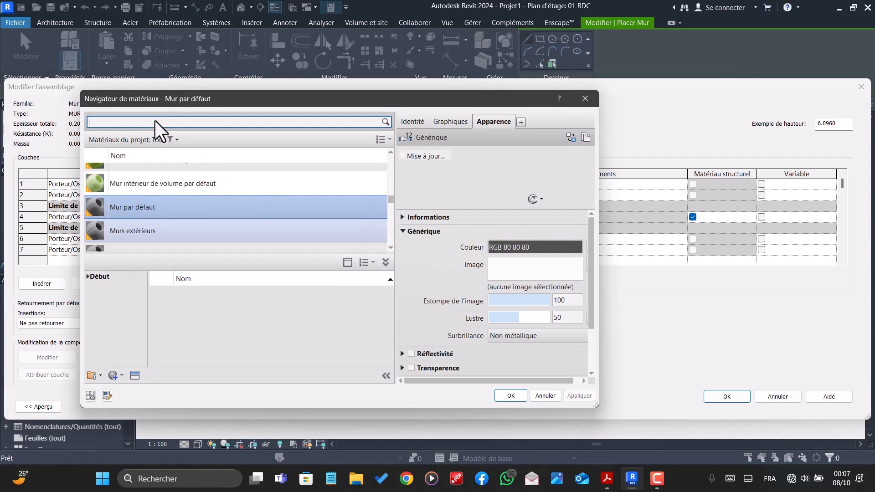
pyautogui.write('BLOC')
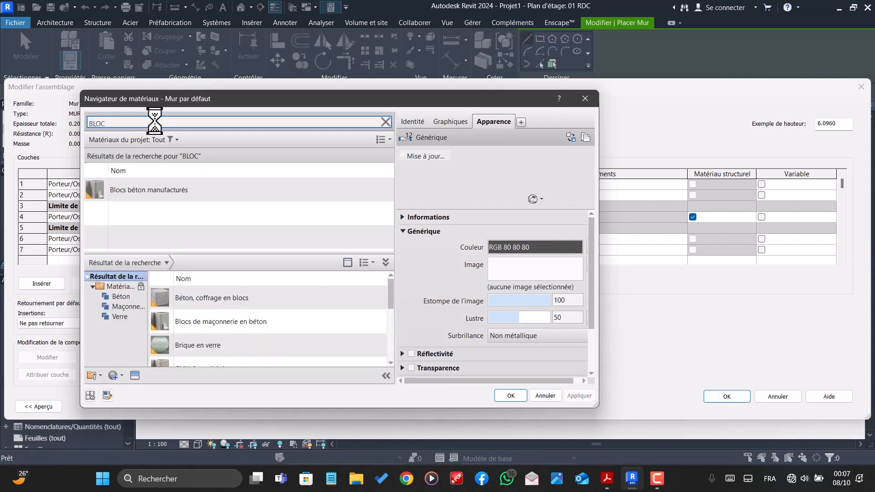
pyautogui.click(160, 198)
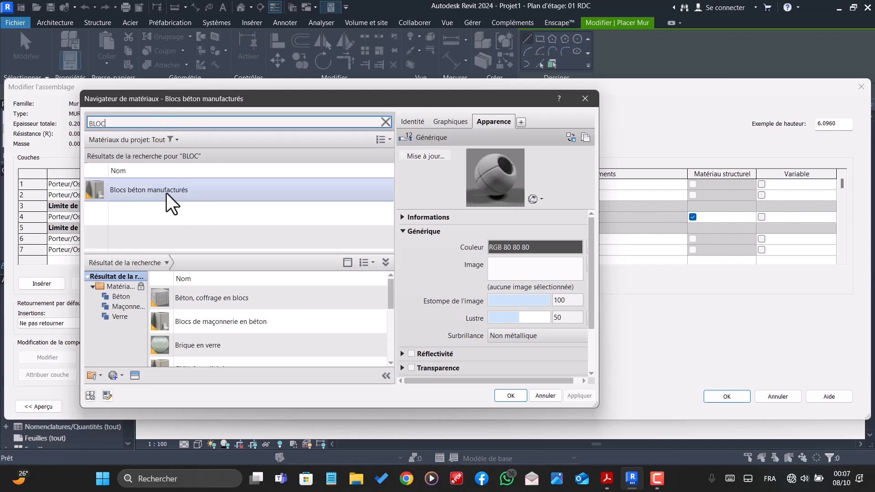
pyautogui.click(510, 395)
pyautogui.click(404, 217)
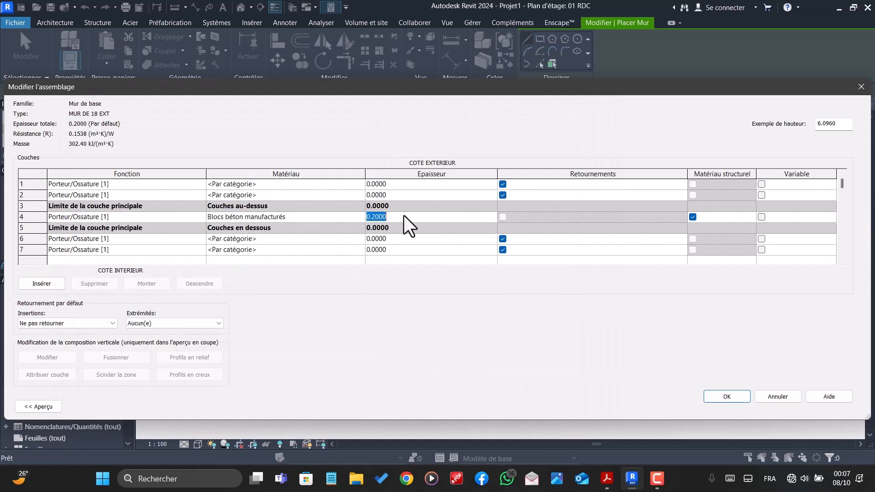
pyautogui.write('0.15')
pyautogui.hotkey('shift', 'Tab')
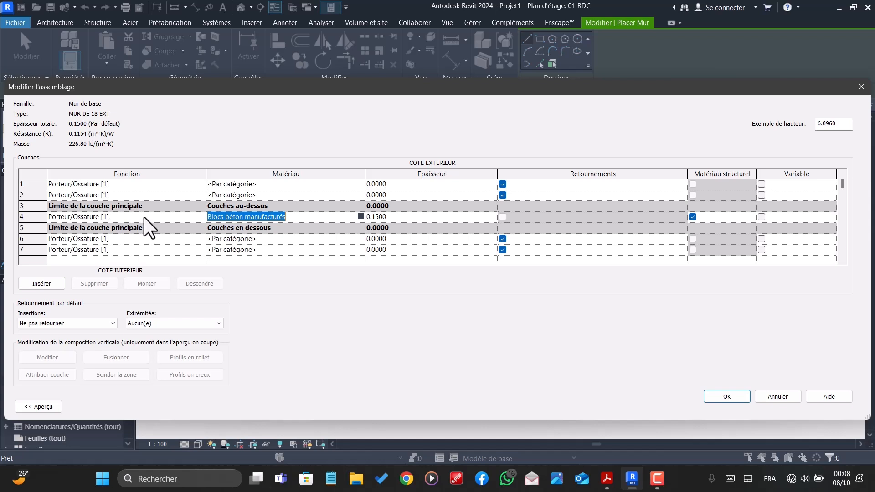
# Step: Set the function of the two layers directly adjoining the core boundaries to Finition 1 [4]
pyautogui.click(201, 239)
pyautogui.click(201, 239)
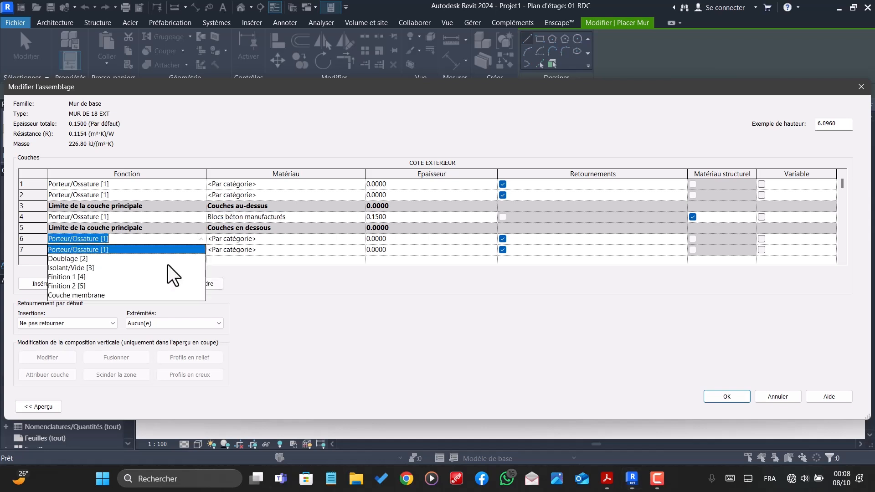
pyautogui.click(59, 277)
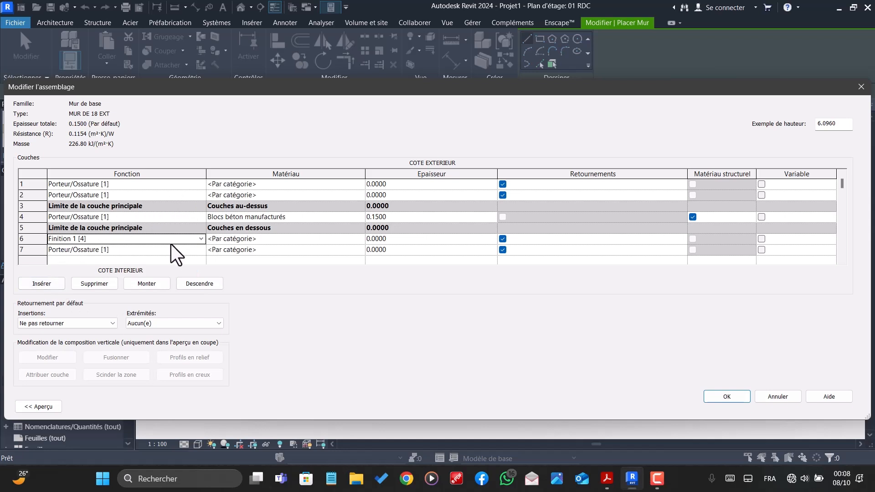
pyautogui.click(201, 195)
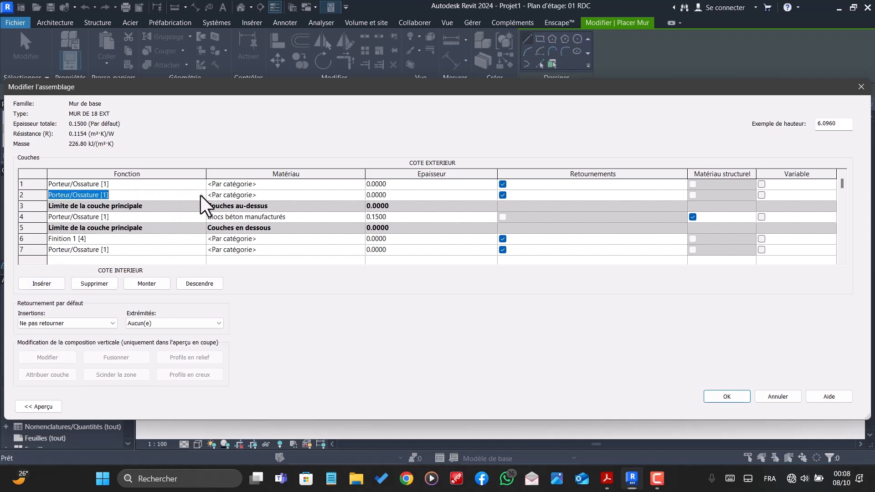
pyautogui.click(201, 195)
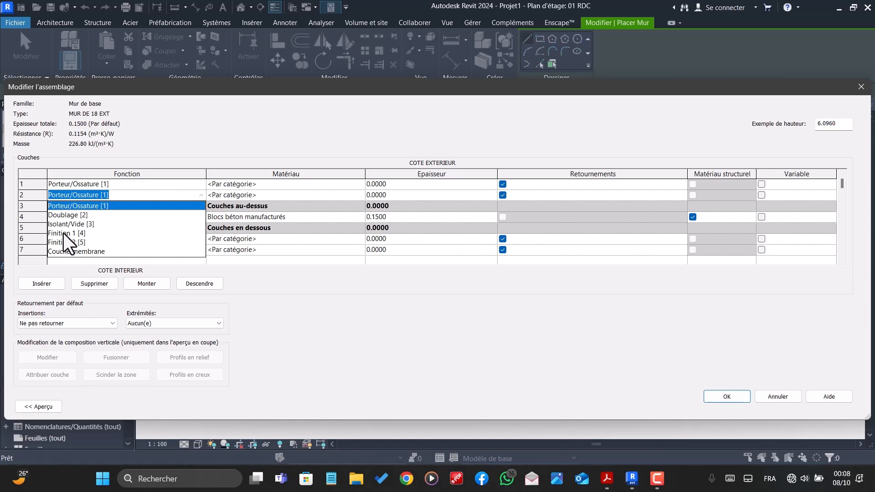
pyautogui.click(64, 234)
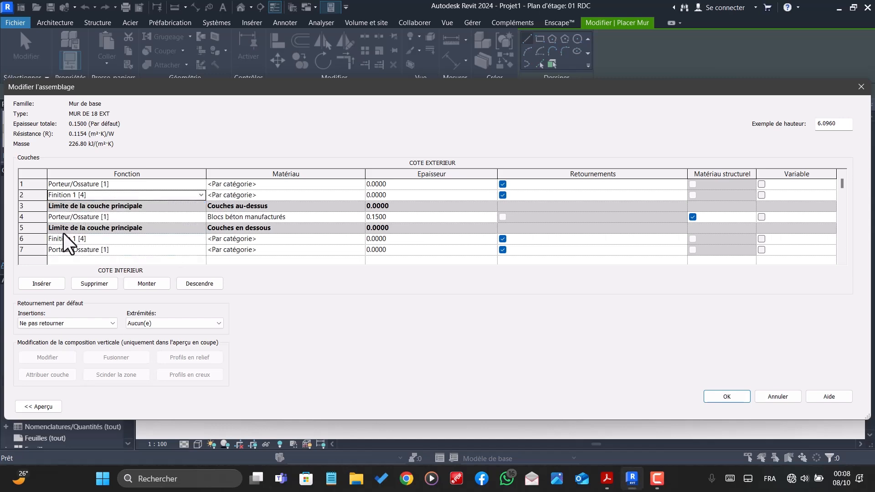
# Step: Assign the Maçonnerie - Enduit material to the interior Finition 1 layer and copy it to the exterior Finition 1 layer
pyautogui.click(360, 241)
pyautogui.click(359, 240)
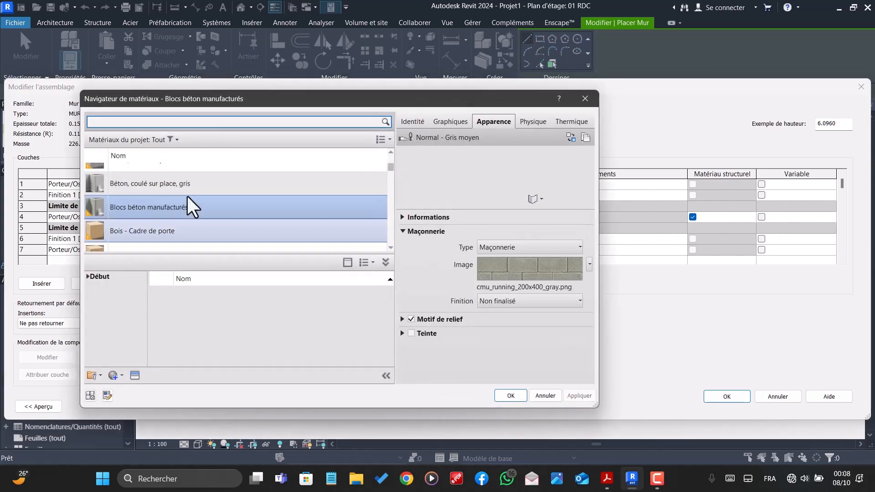
pyautogui.write('E')
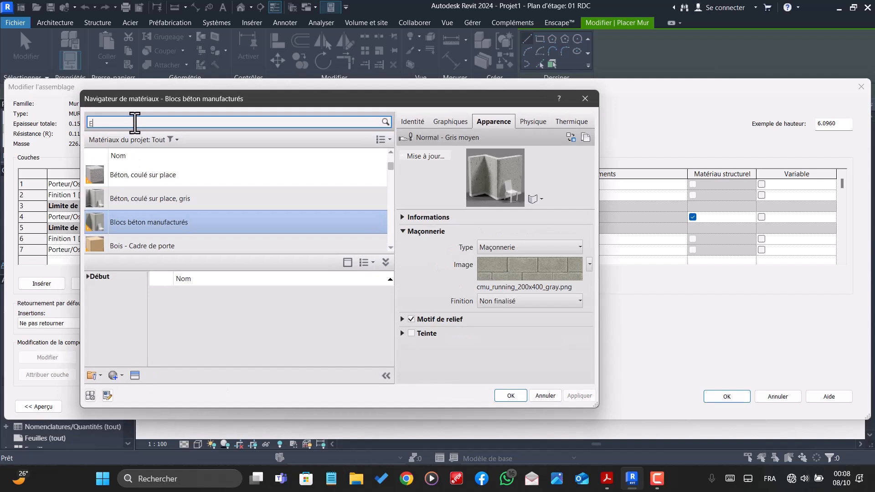
pyautogui.write('NDUIT')
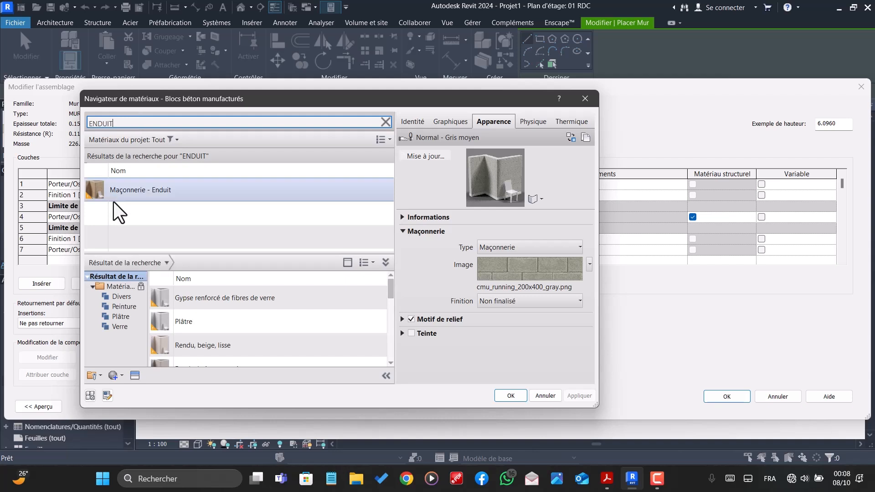
pyautogui.click(154, 195)
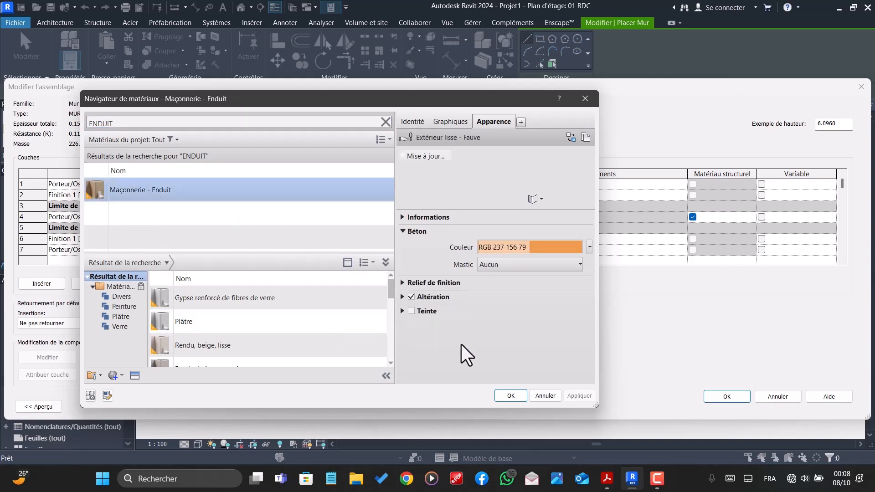
pyautogui.click(512, 396)
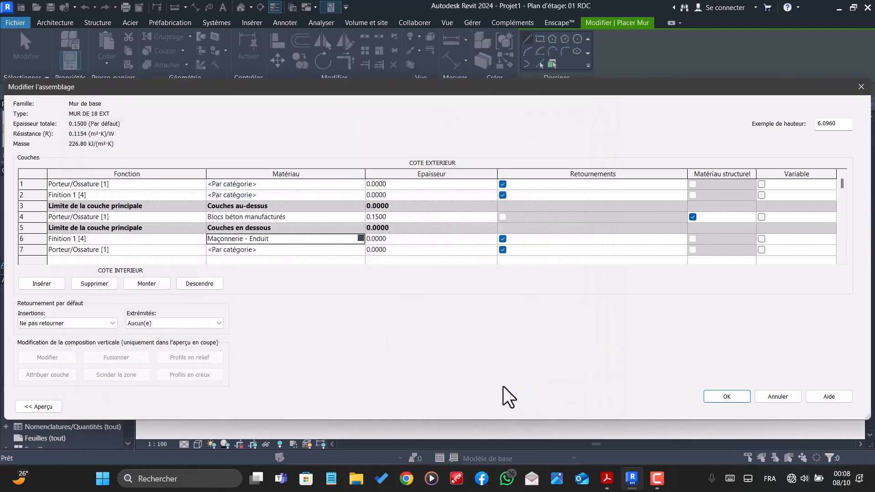
pyautogui.click(289, 238)
pyautogui.hotkey('ctrl', 'c')
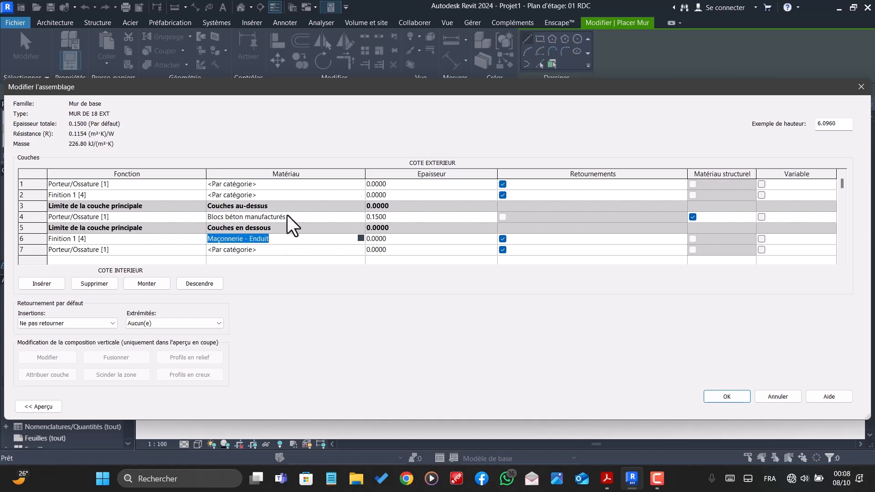
pyautogui.click(287, 194)
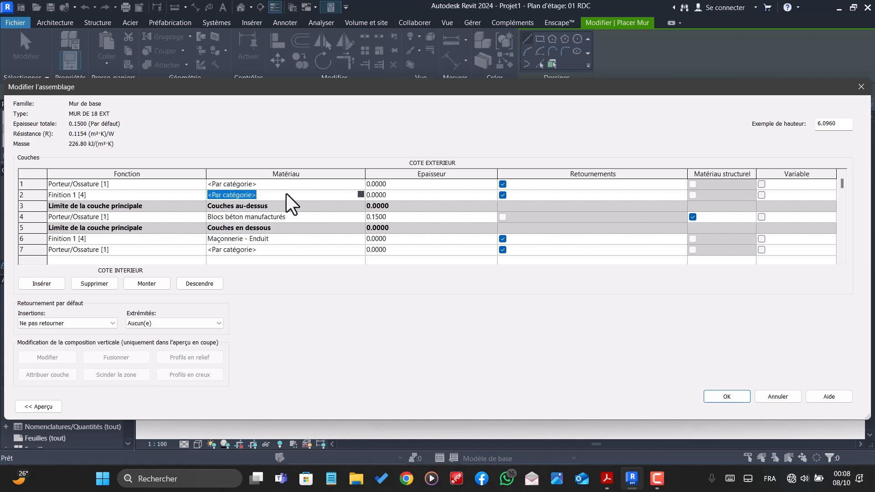
pyautogui.hotkey('ctrl', 'v')
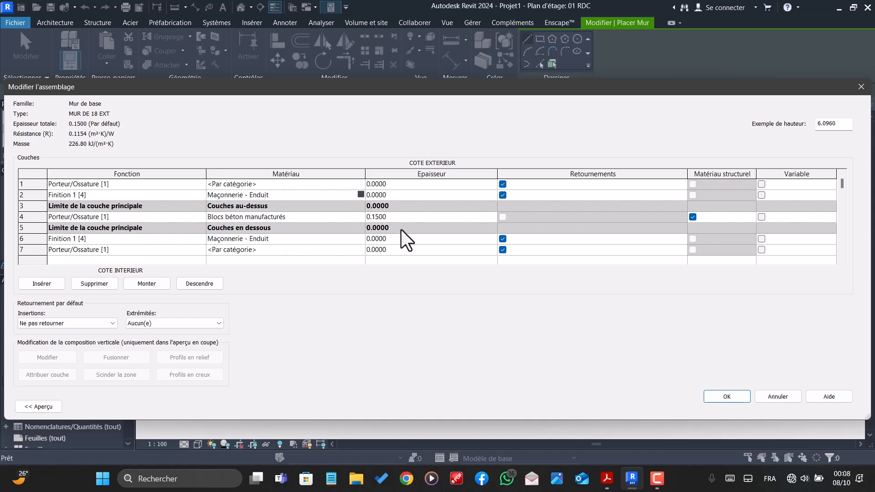
# Step: Set the thickness of both Maçonnerie - Enduit layers to 0.015
pyautogui.click(401, 243)
pyautogui.write('0.015')
pyautogui.doubleClick(387, 239)
pyautogui.hotkey('ctrl', 'c')
pyautogui.click(402, 196)
pyautogui.hotkey('ctrl', 'v')
# Step: Set the function of the outermost interior and exterior layers to Finition 2 [5]
pyautogui.click(202, 250)
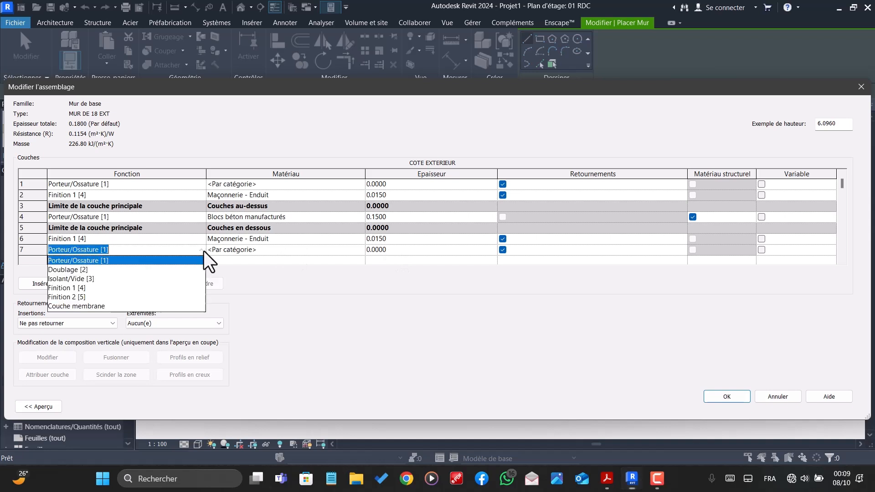
pyautogui.click(56, 297)
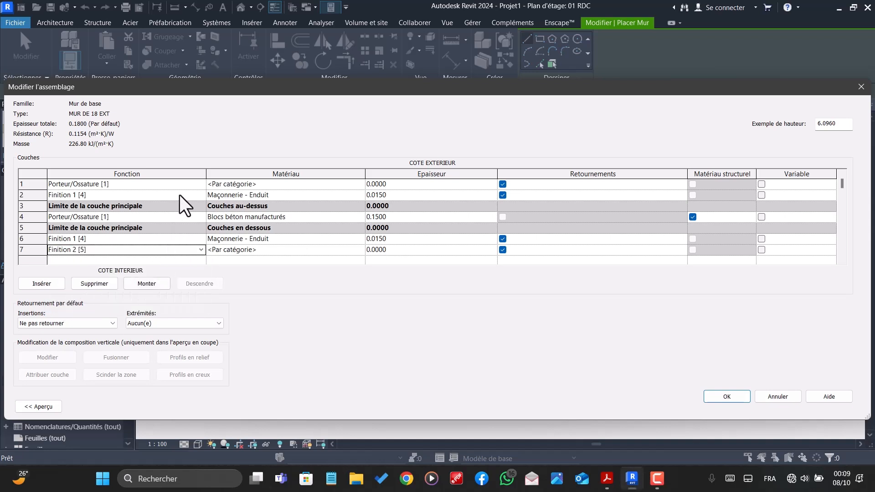
pyautogui.click(201, 184)
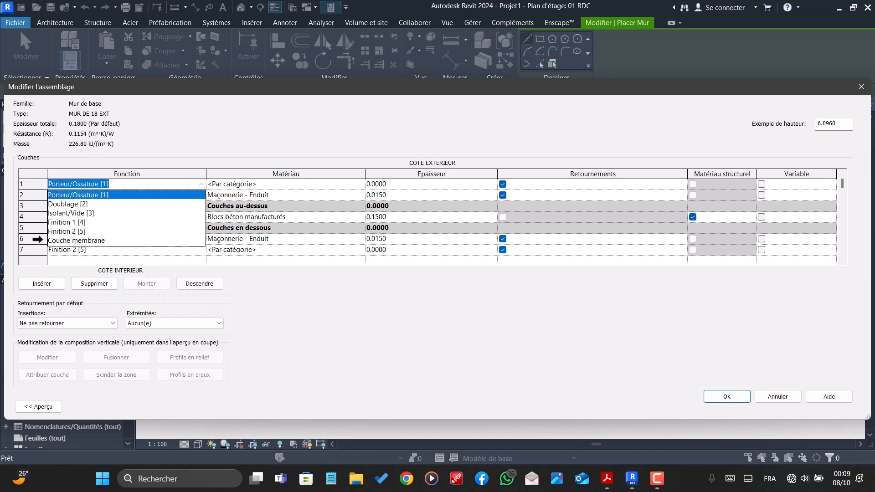
pyautogui.click(72, 233)
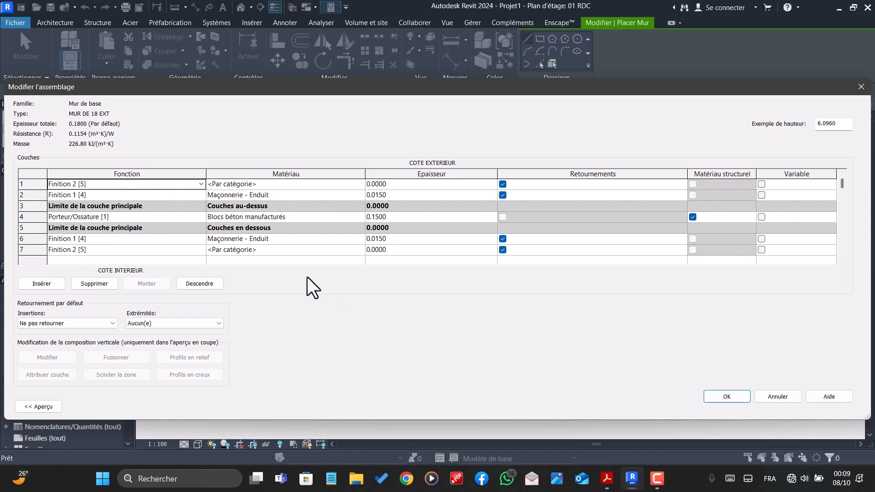
# Step: Duplicate the Finition Peinture - Blanc satiné material together with its resources and name the copy PEINTURE ROUGE
pyautogui.click(358, 251)
pyautogui.click(360, 249)
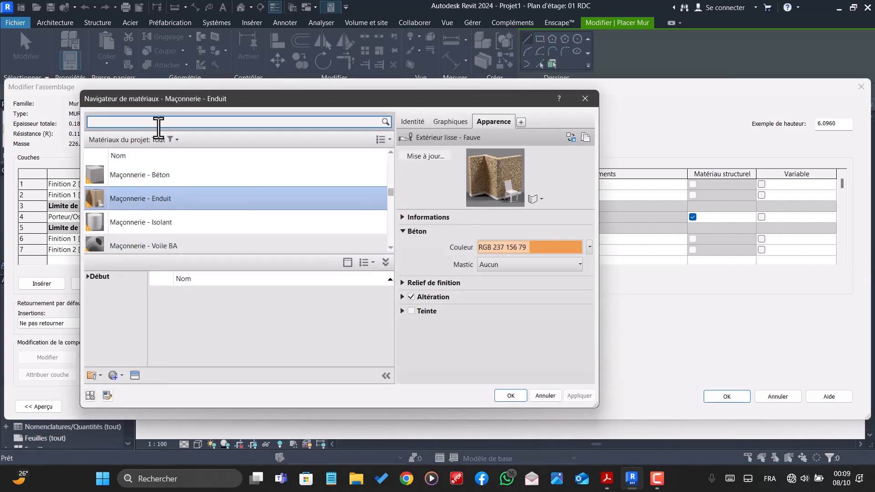
pyautogui.write('PEINTURE')
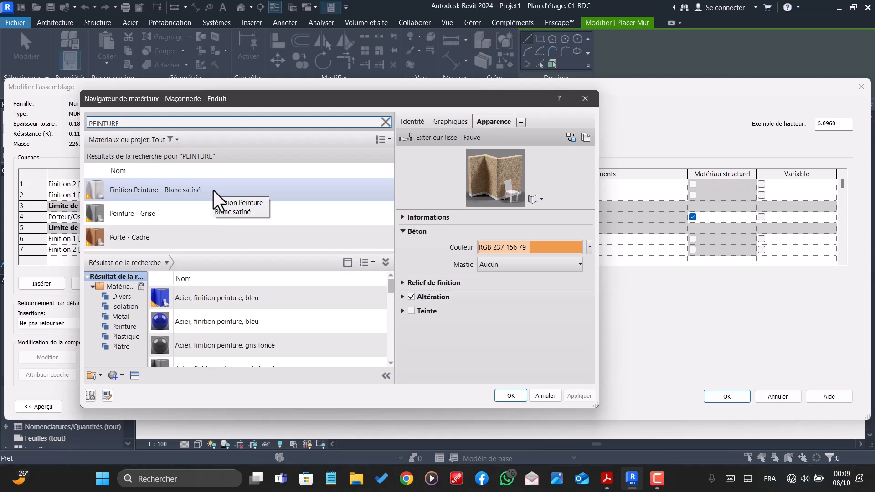
pyautogui.rightClick(213, 190)
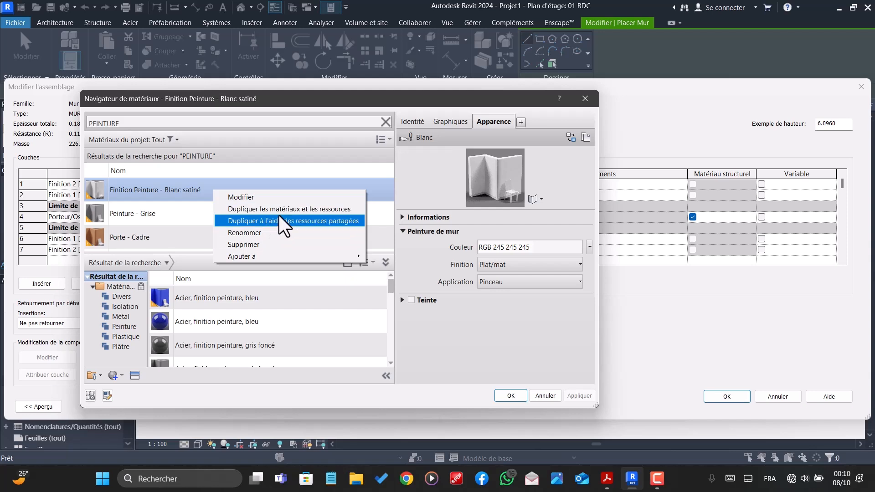
pyautogui.click(315, 211)
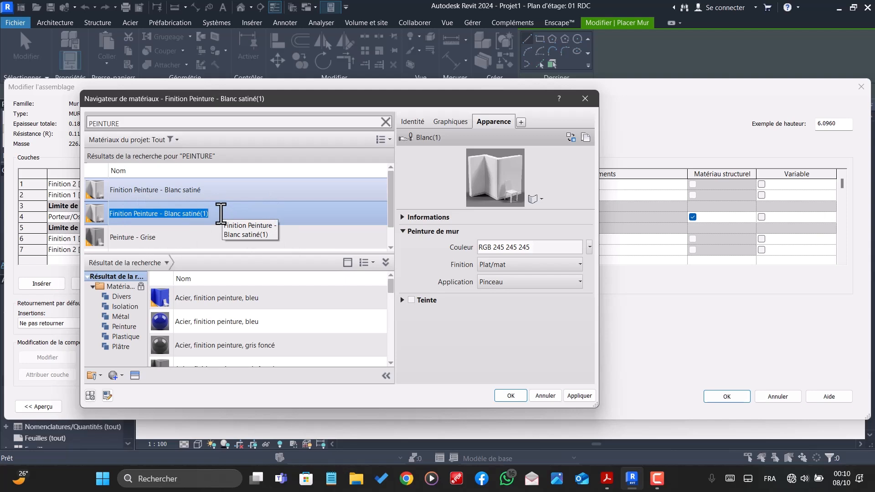
pyautogui.write('PEINTU')
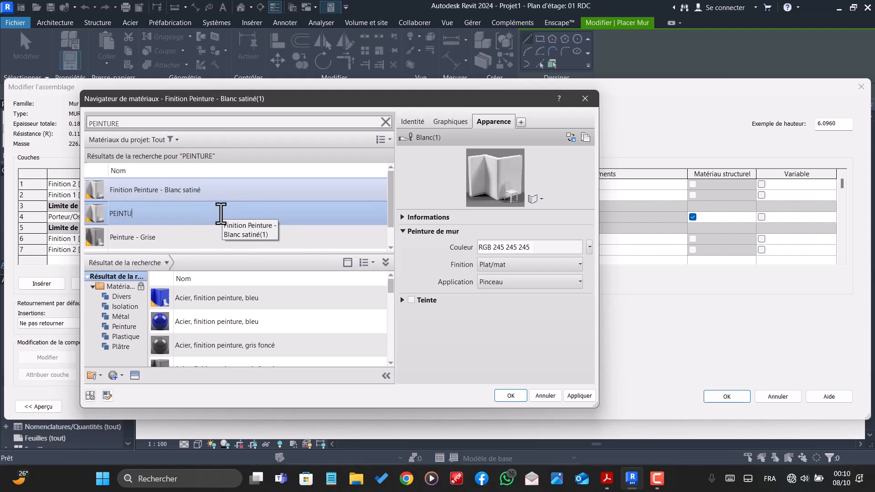
pyautogui.write('RE ROUGE')
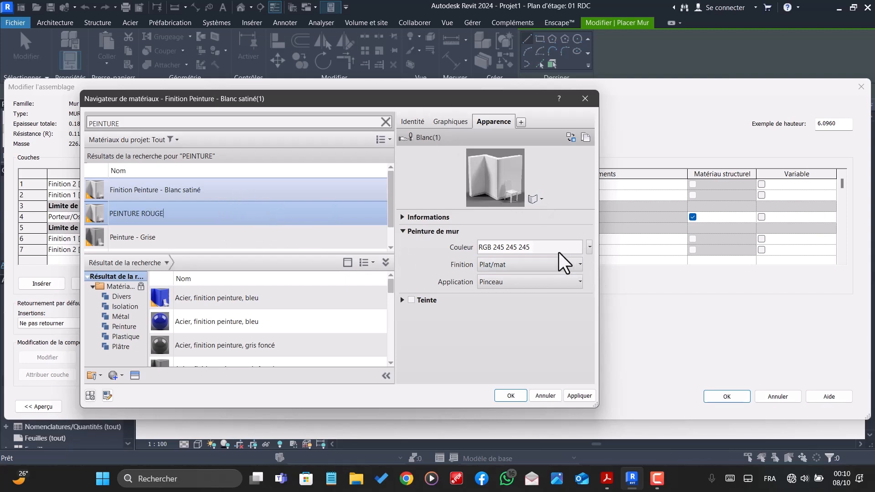
# Step: Set the PEINTURE ROUGE appearance colour to red, RGB 255 0 0, and assign the material to the interior Finition 2 layer
pyautogui.click(543, 250)
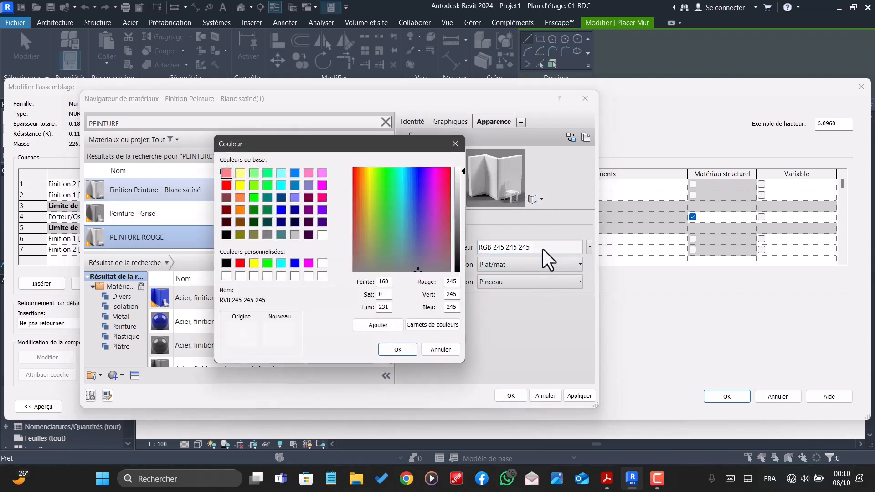
pyautogui.click(241, 263)
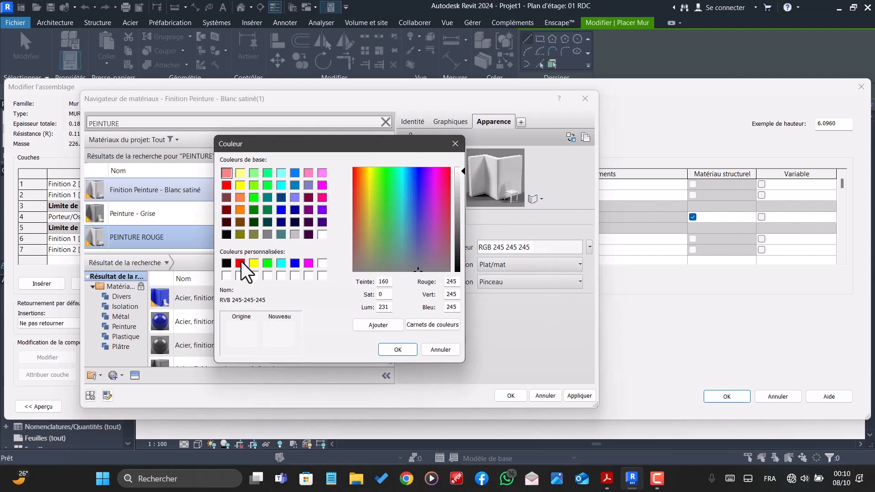
pyautogui.click(398, 349)
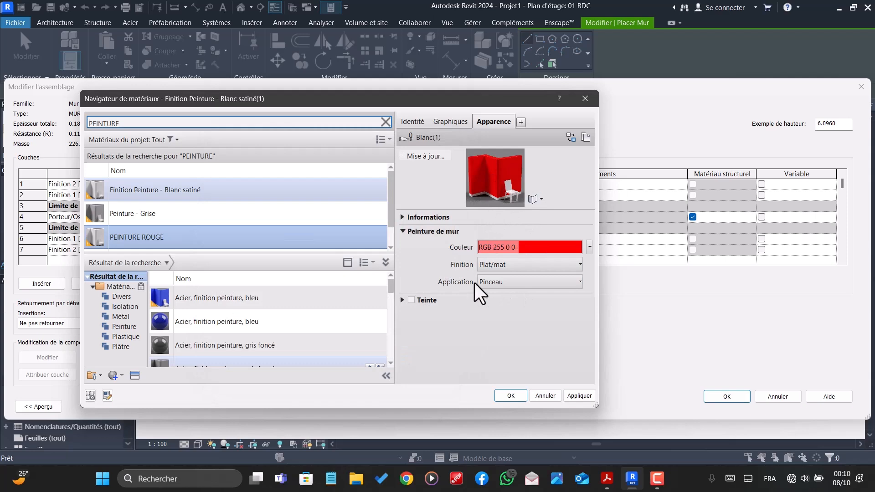
pyautogui.scroll(-1, 122, 249)
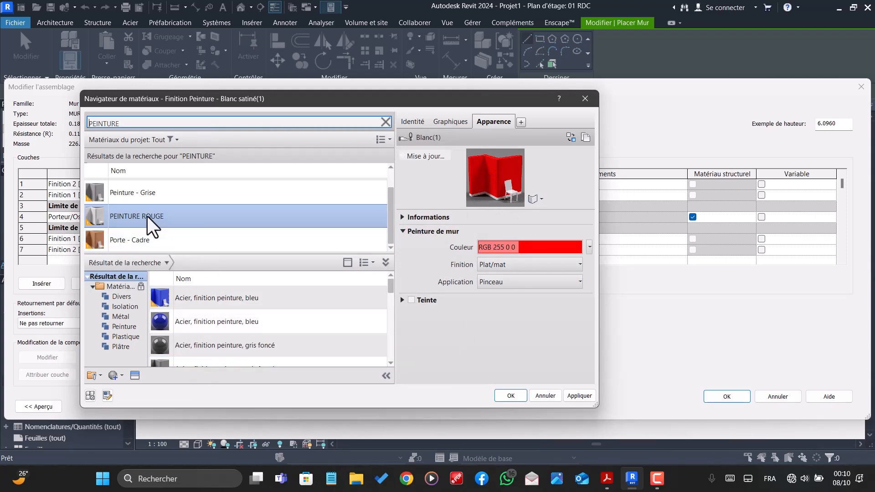
pyautogui.click(511, 395)
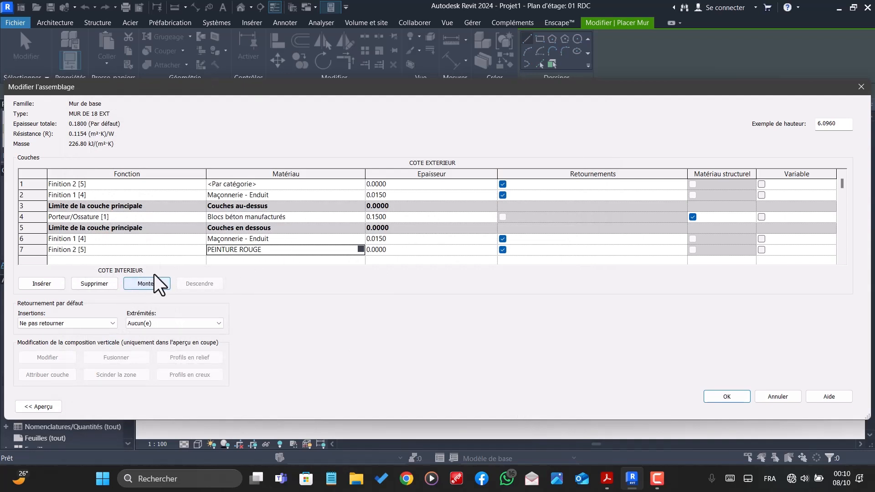
# Step: Assign the Finition Peinture - Blanc satiné material to the exterior Finition 2 layer
pyautogui.click(344, 185)
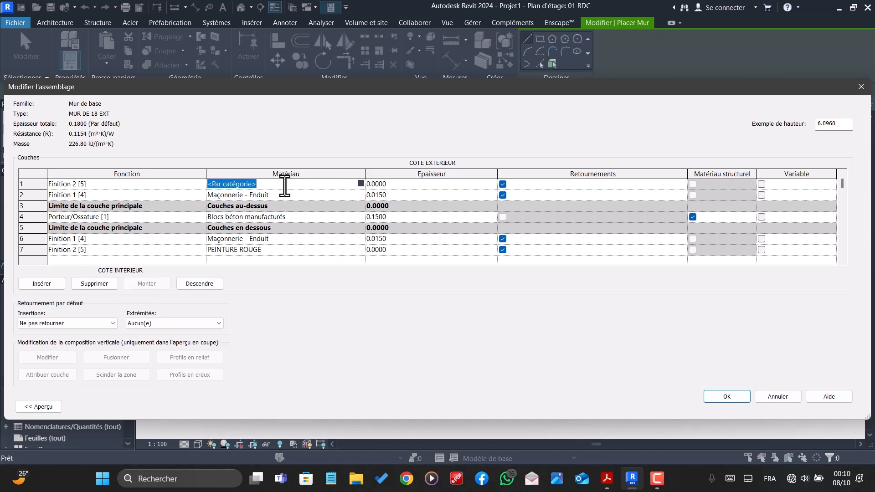
pyautogui.click(361, 183)
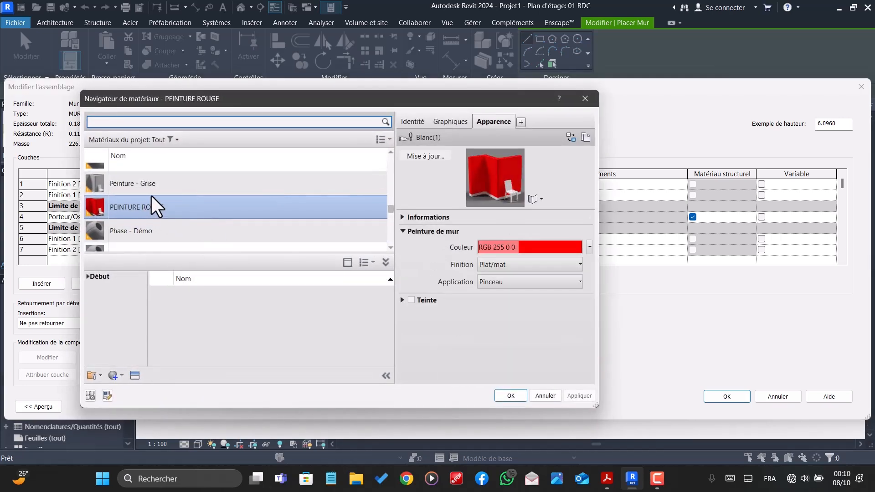
pyautogui.scroll(2, 157, 184)
pyautogui.scroll(10, 160, 178)
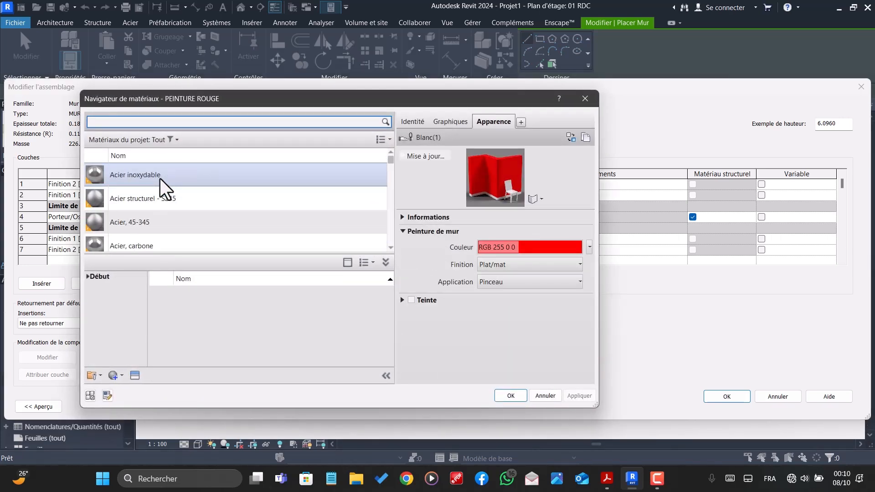
pyautogui.write('PEIN')
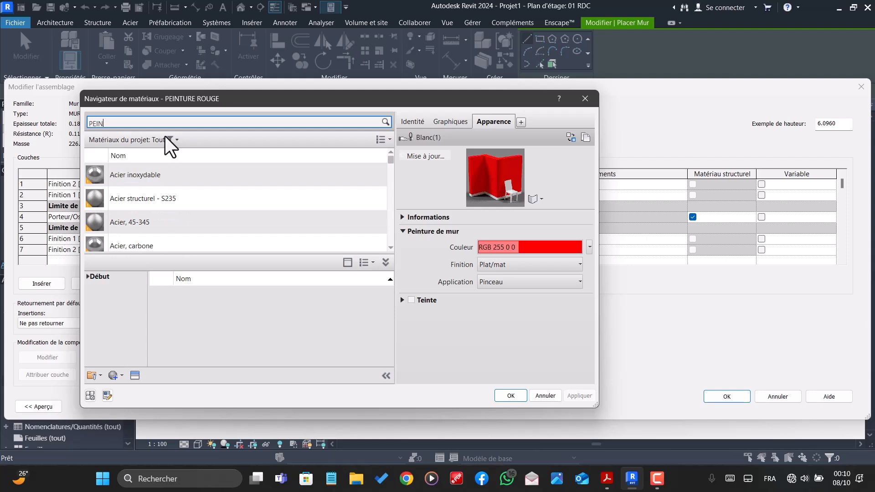
pyautogui.write('TURE')
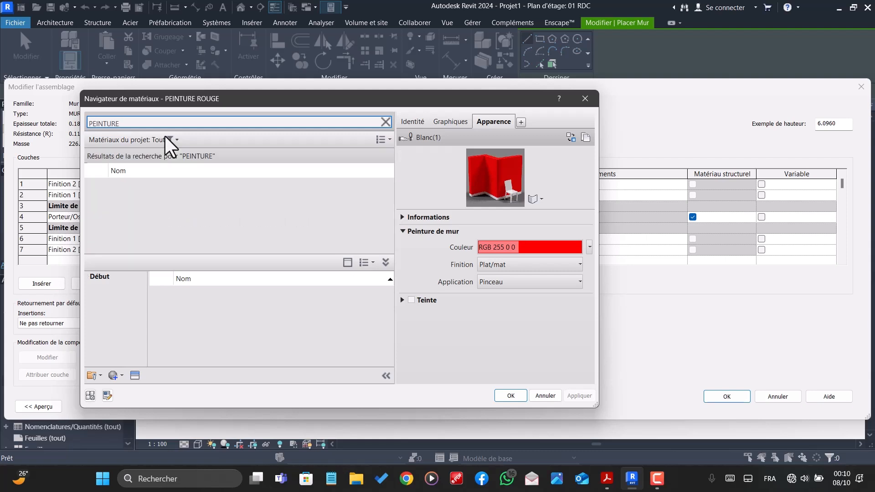
pyautogui.click(154, 195)
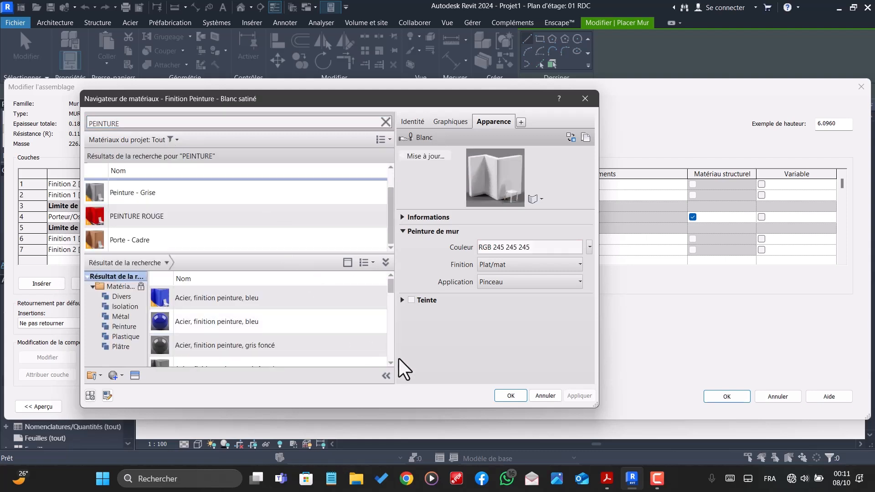
pyautogui.scroll(-1, 224, 195)
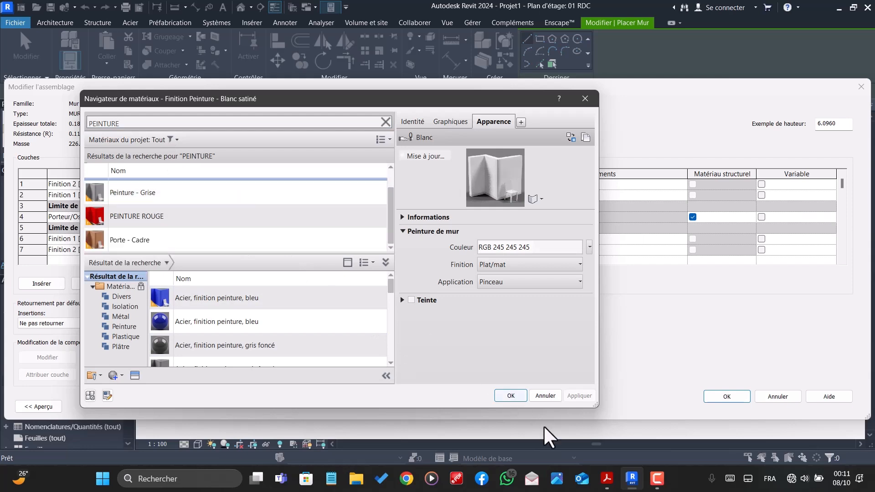
pyautogui.click(510, 398)
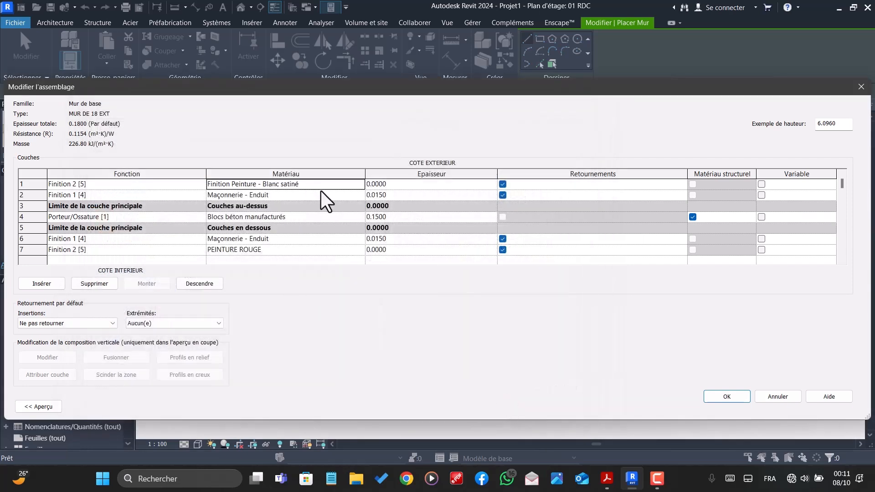
# Step: Copy the Finition Peinture - Blanc satiné material from the exterior Finition 2 layer to the interior one
pyautogui.click(292, 254)
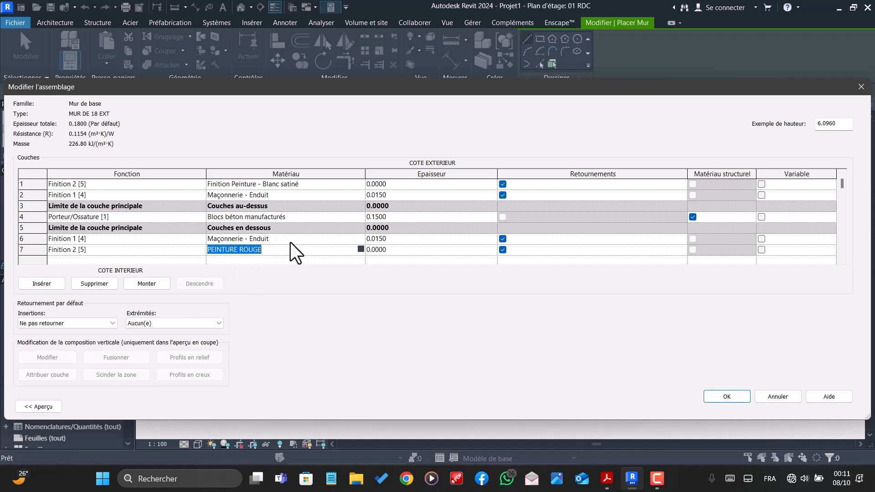
pyautogui.click(342, 184)
pyautogui.hotkey('ctrl', 'c')
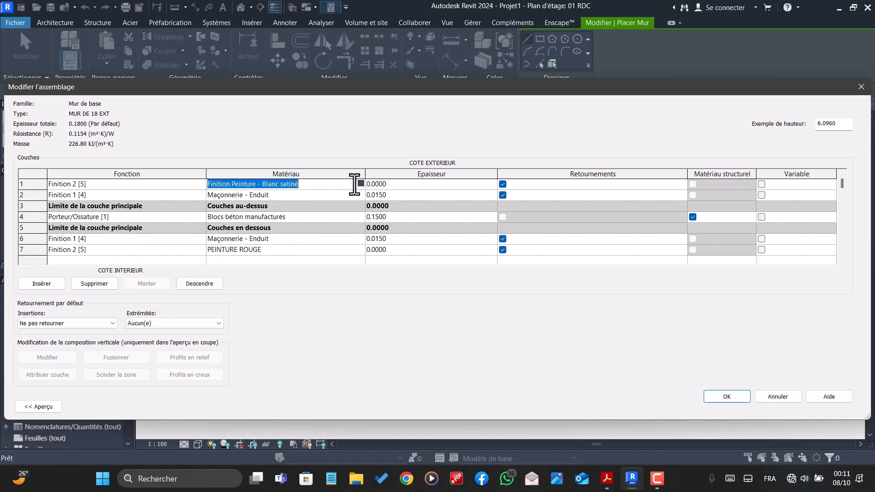
pyautogui.click(324, 251)
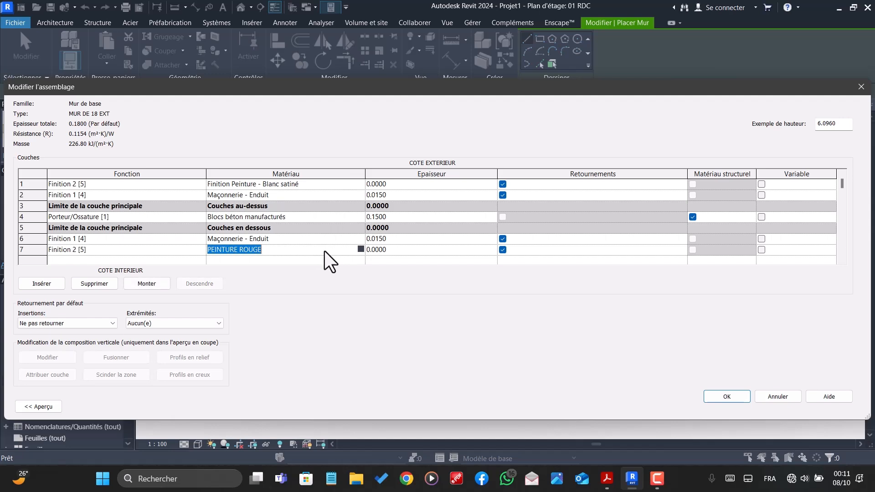
pyautogui.hotkey('ctrl', 'v')
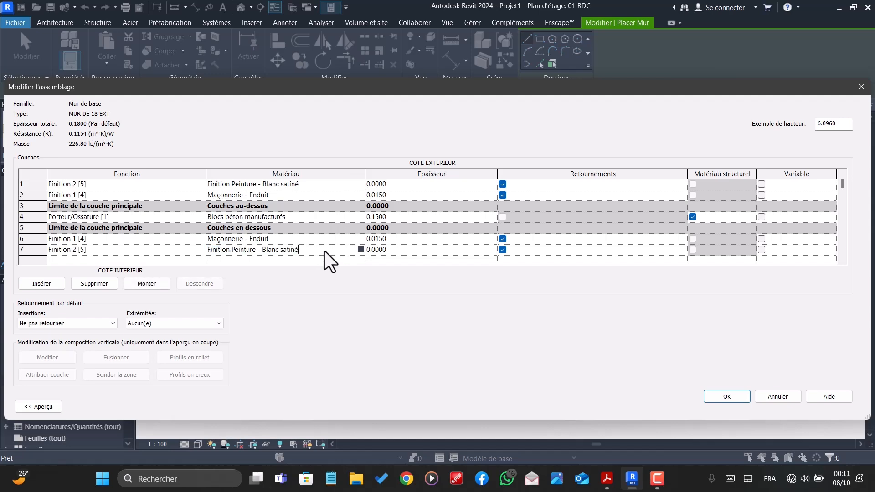
# Step: Change the material of the exterior Finition 2 layer to PEINTURE ROUGE
pyautogui.click(360, 184)
pyautogui.click(359, 184)
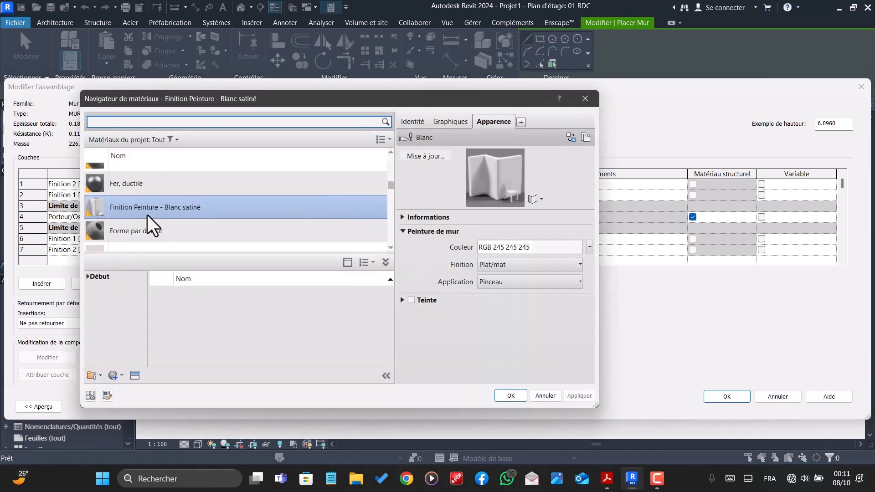
pyautogui.scroll(10, 147, 215)
pyautogui.scroll(-15, 147, 215)
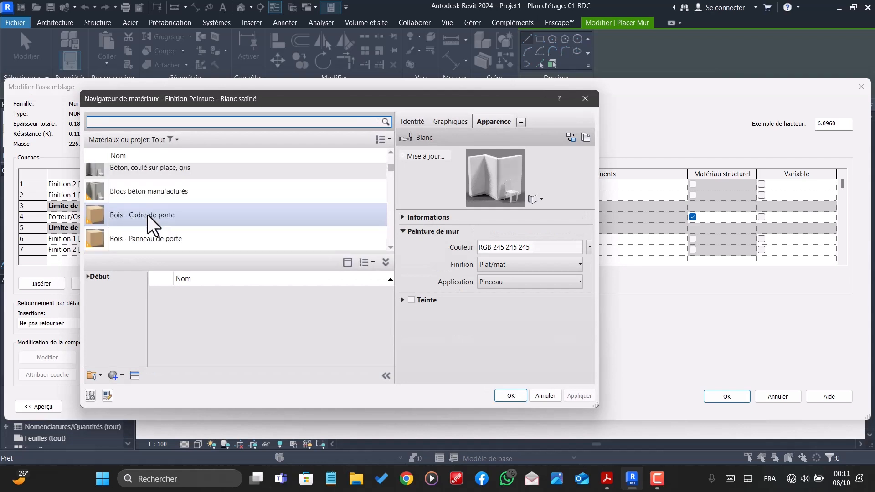
pyautogui.scroll(2, 151, 215)
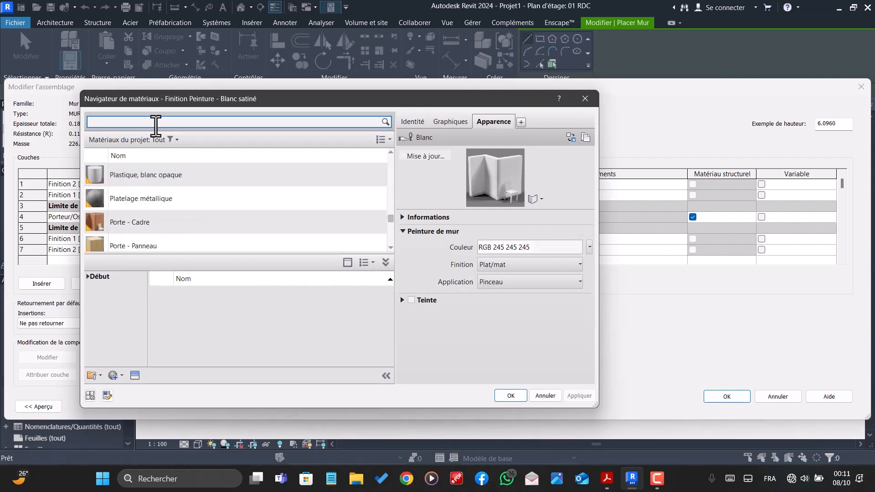
pyautogui.click(156, 126)
pyautogui.write('PEINTURE')
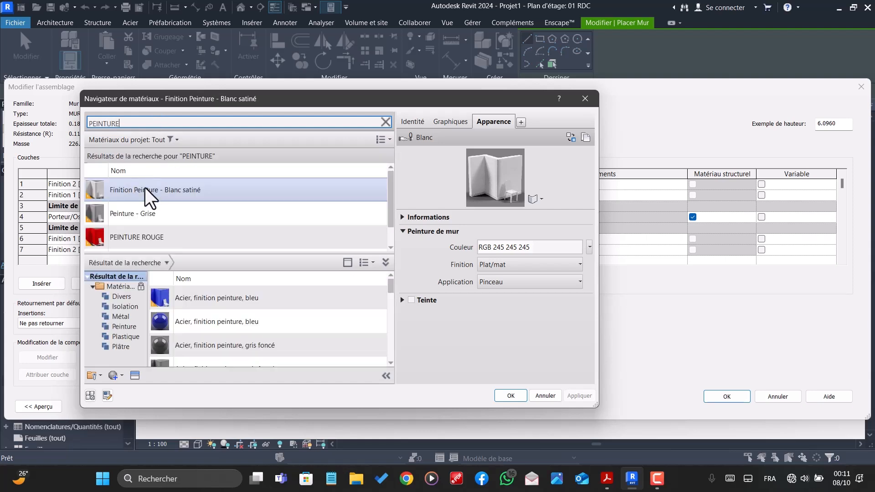
pyautogui.click(162, 238)
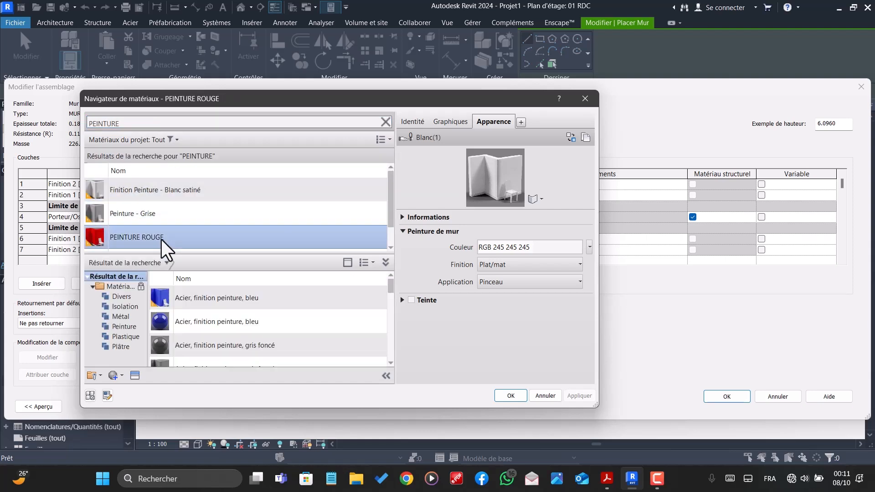
pyautogui.click(506, 398)
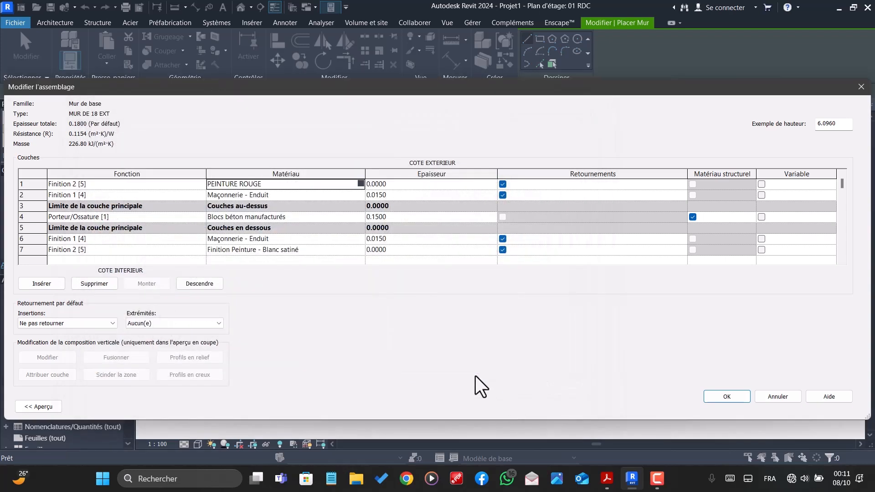
# Step: Set the thickness of both the interior and exterior Finition 2 paint layers to 0.001
pyautogui.click(403, 250)
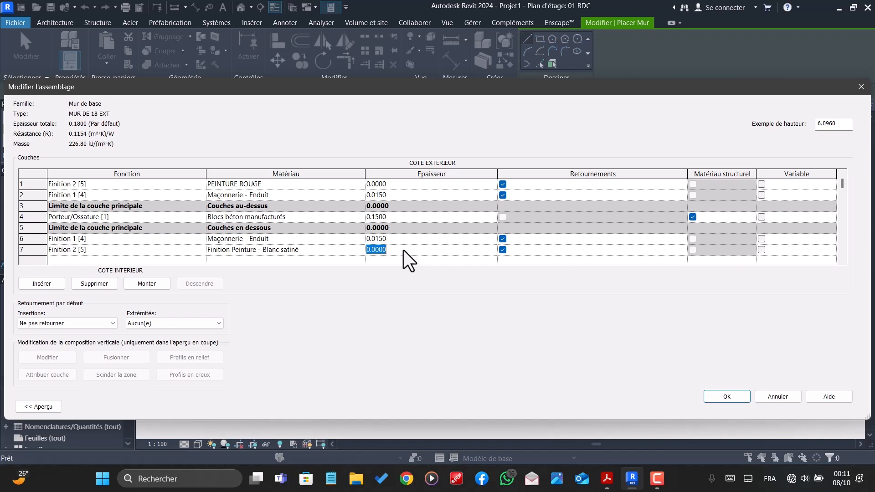
pyautogui.write('0.0')
pyautogui.click(365, 250)
pyautogui.click(396, 183)
pyautogui.write('0.001')
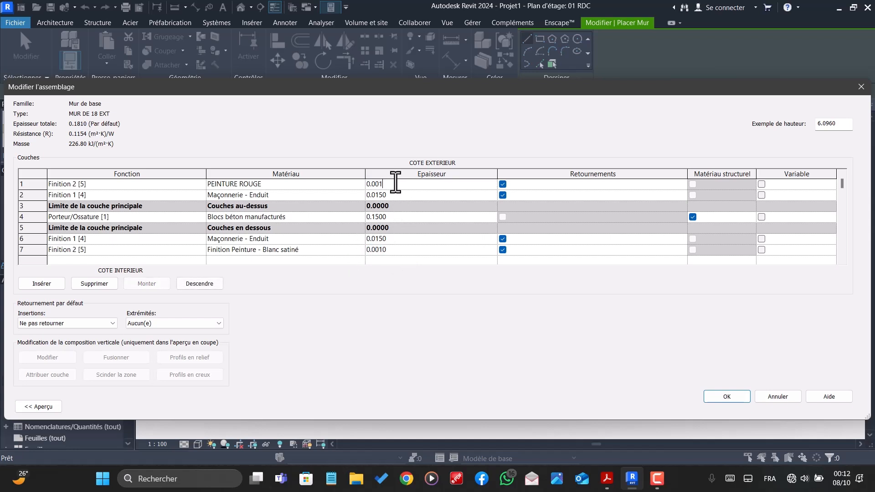
# Step: Set the thickness of both Maçonnerie - Enduit layers to 0.014 and accept the assembly
pyautogui.click(400, 220)
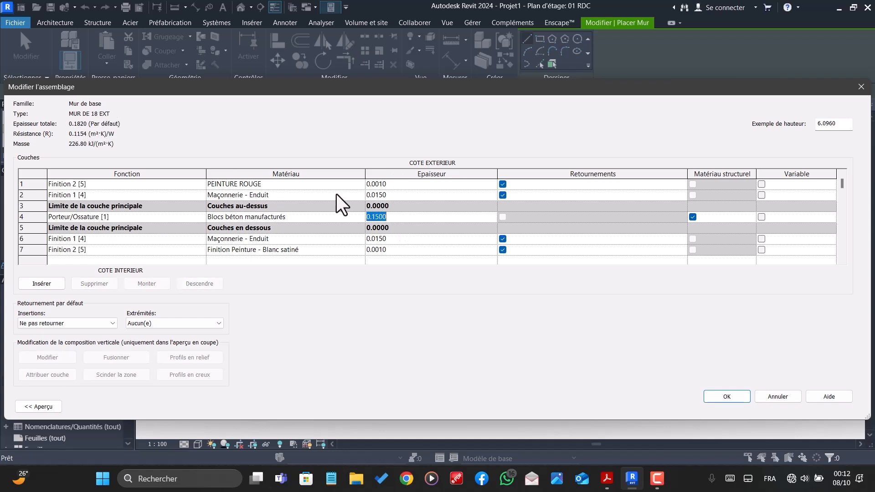
pyautogui.click(394, 194)
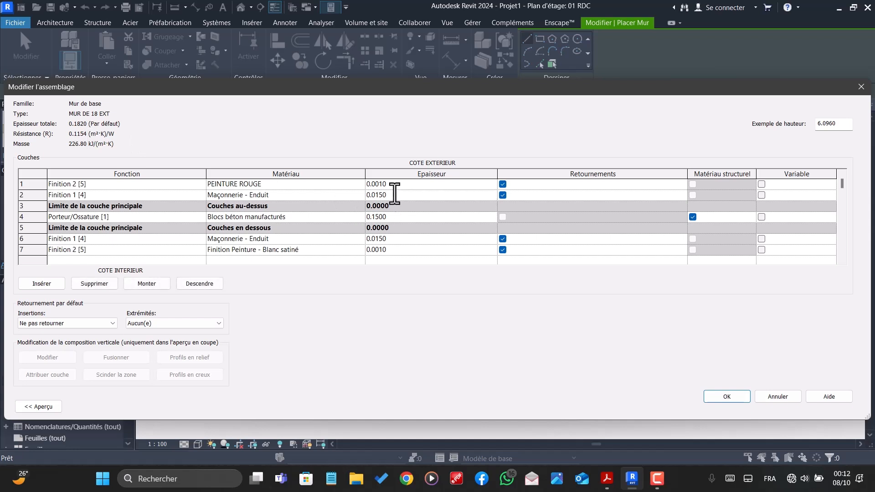
pyautogui.press('BackSpace')
pyautogui.press('BackSpace')
pyautogui.write('4')
pyautogui.click(411, 238)
pyautogui.click(412, 239)
pyautogui.press('BackSpace')
pyautogui.write('4')
pyautogui.click(420, 195)
pyautogui.click(713, 397)
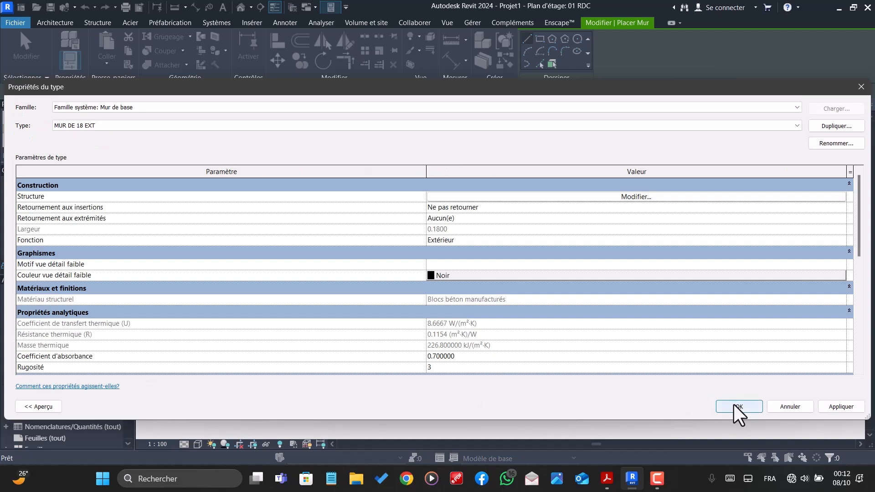
# Step: Reopen the MUR DE 18 EXT structure and show its preview in the Coupe (section) view
pyautogui.click(663, 196)
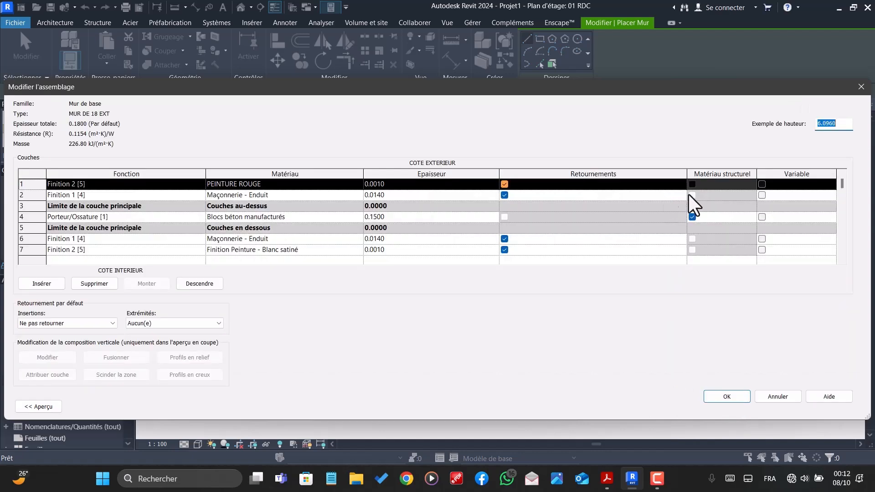
pyautogui.click(41, 405)
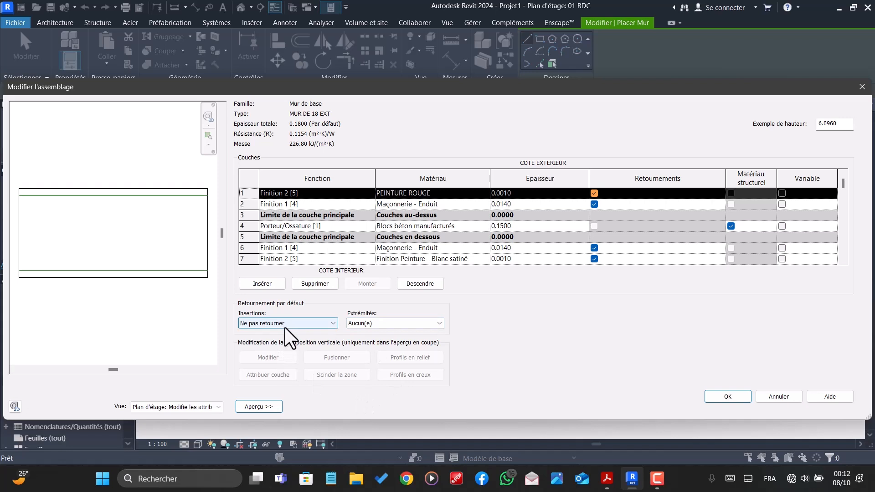
pyautogui.click(186, 407)
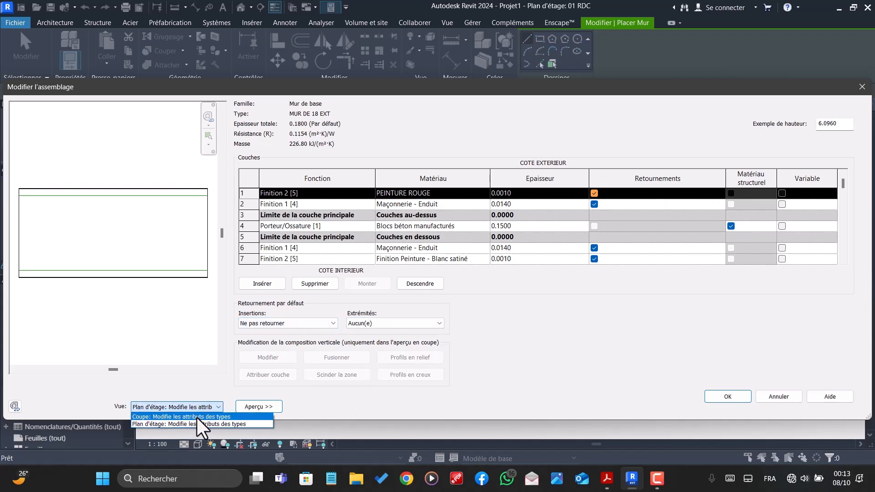
pyautogui.click(201, 416)
# Step: Examine the paint, plaster and block layers on both faces of the wall in the section preview
pyautogui.scroll(5, 79, 351)
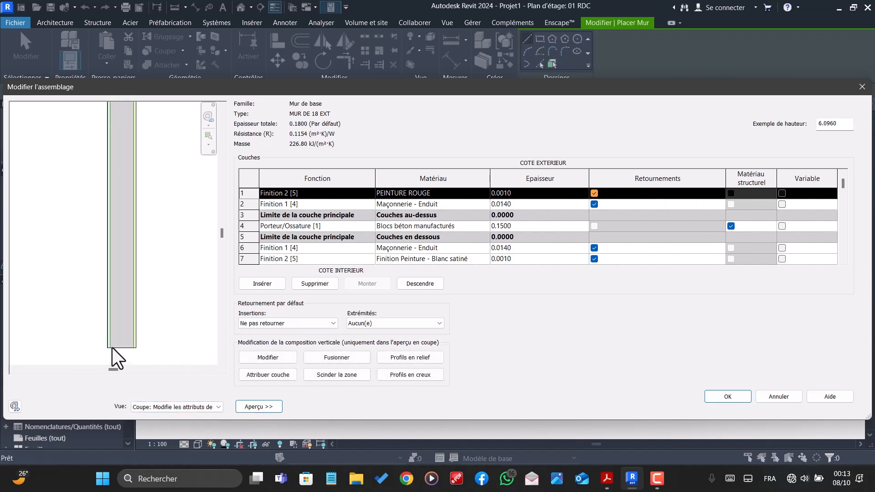
pyautogui.scroll(5, 112, 348)
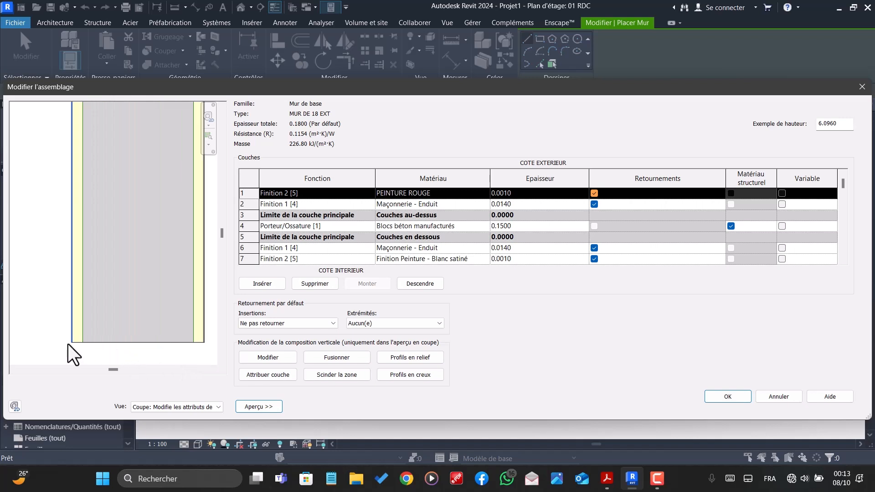
pyautogui.scroll(4, 68, 344)
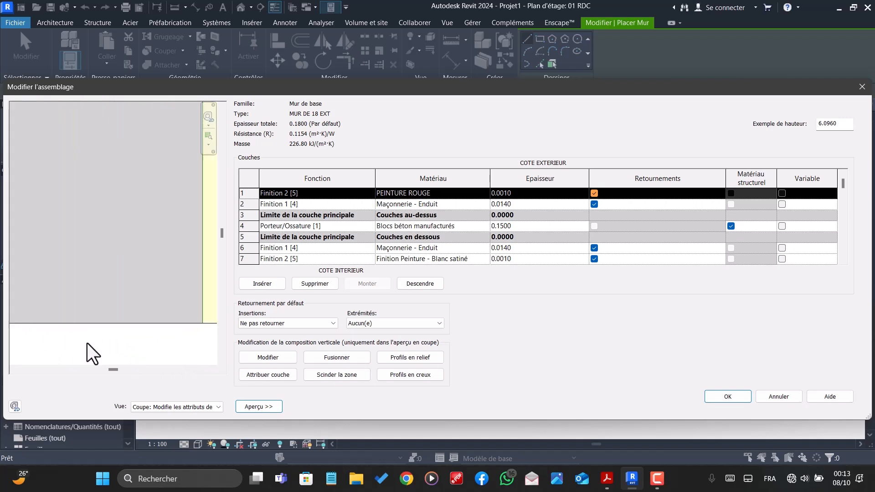
pyautogui.scroll(-2, 91, 342)
pyautogui.scroll(1, 42, 332)
pyautogui.scroll(-1, 54, 334)
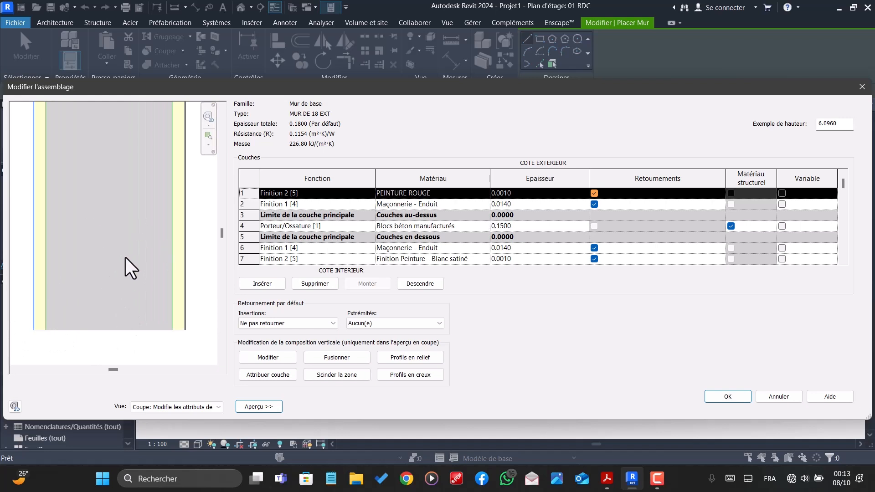
pyautogui.scroll(1, 48, 299)
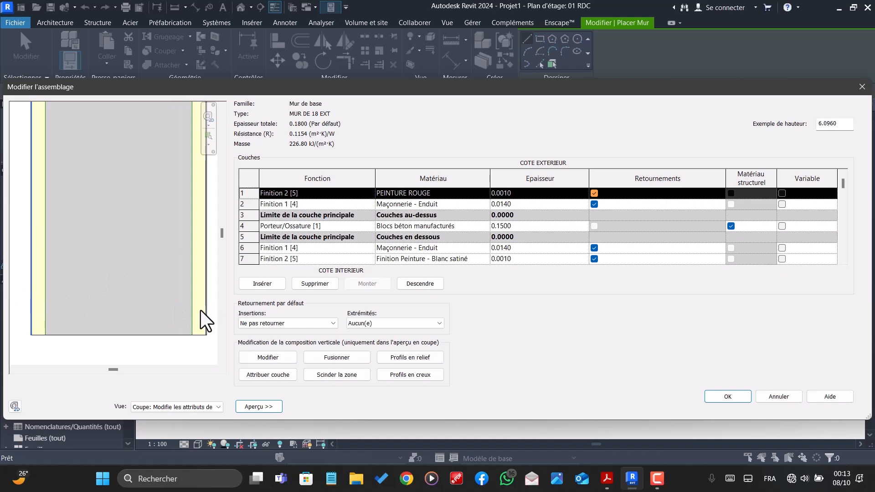
pyautogui.scroll(5, 28, 335)
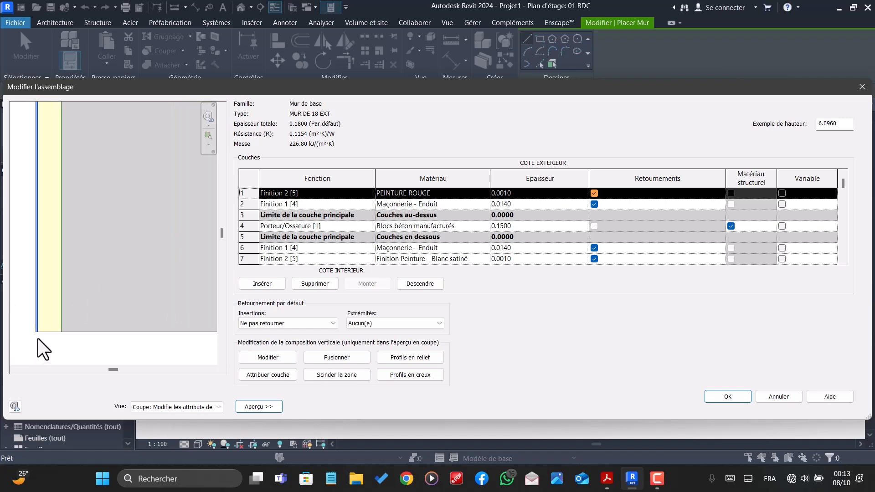
pyautogui.scroll(-8, 37, 335)
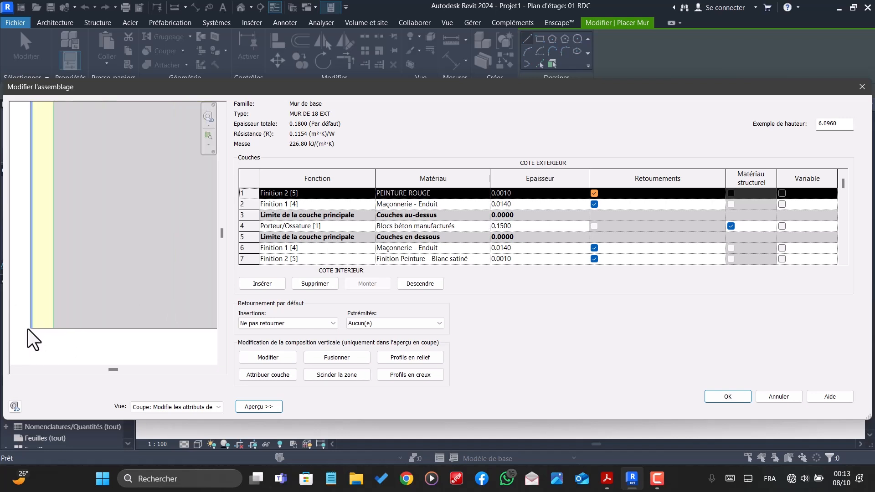
pyautogui.scroll(5, 128, 332)
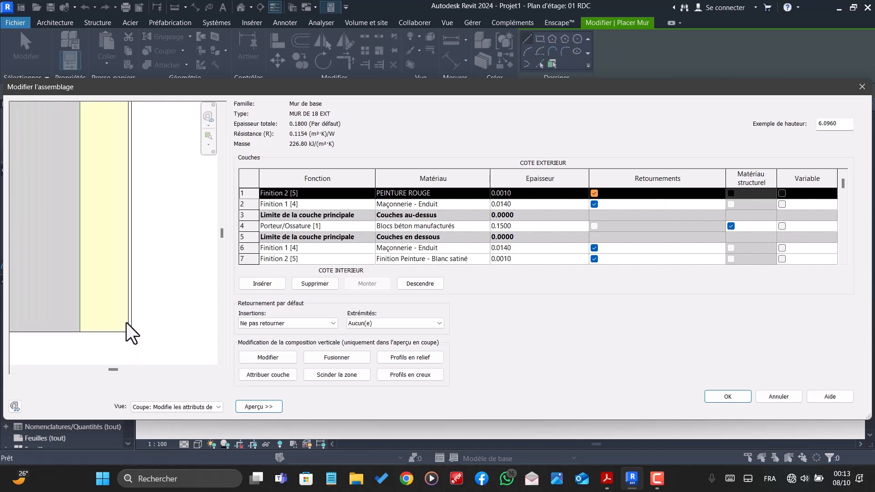
pyautogui.scroll(5, 135, 328)
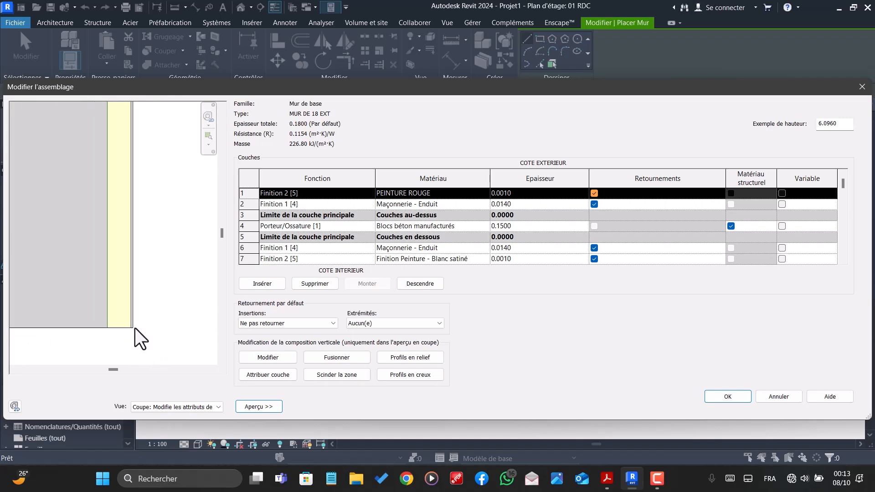
pyautogui.scroll(-5, 139, 329)
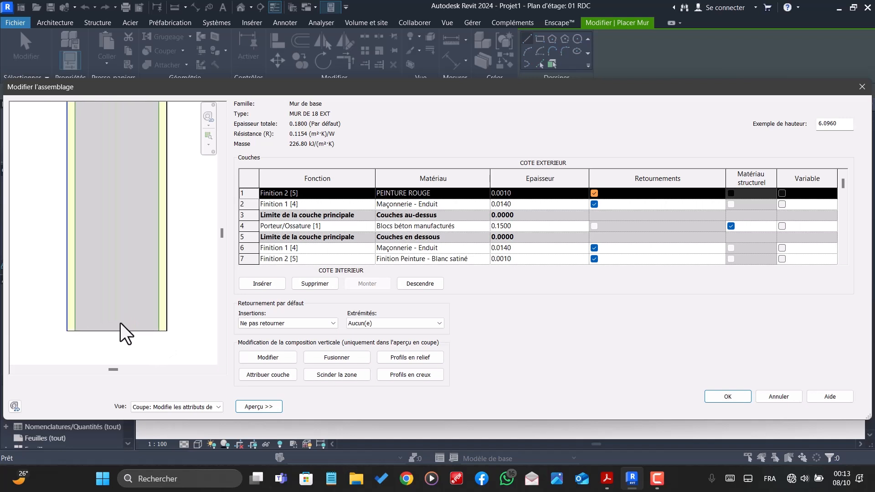
# Step: Accept the MUR DE 18 EXT assembly and its type properties to return to wall placement
pyautogui.click(275, 358)
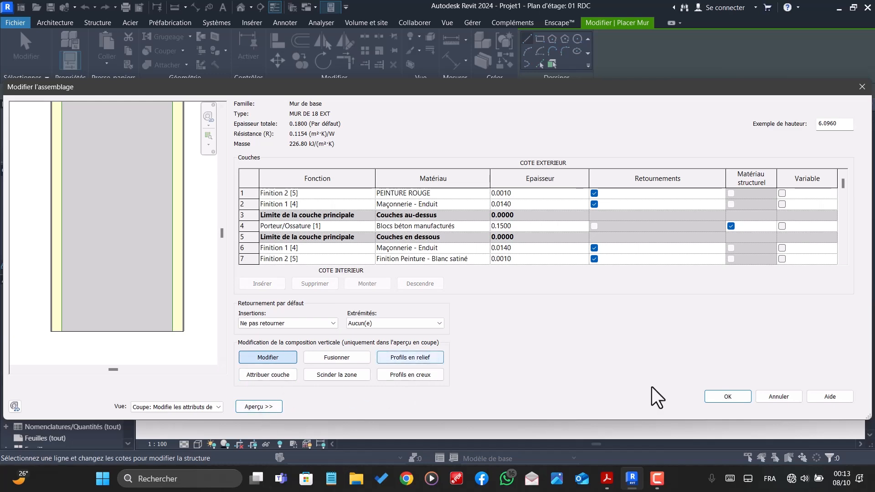
pyautogui.click(715, 397)
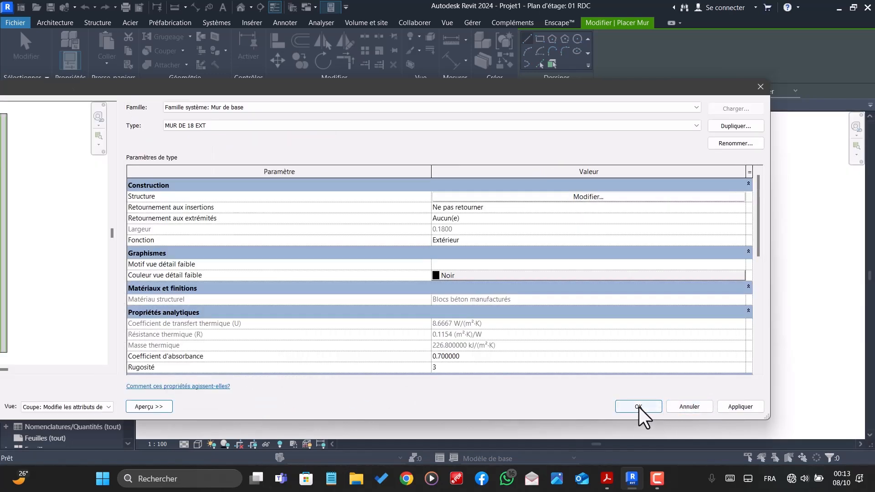
pyautogui.click(627, 405)
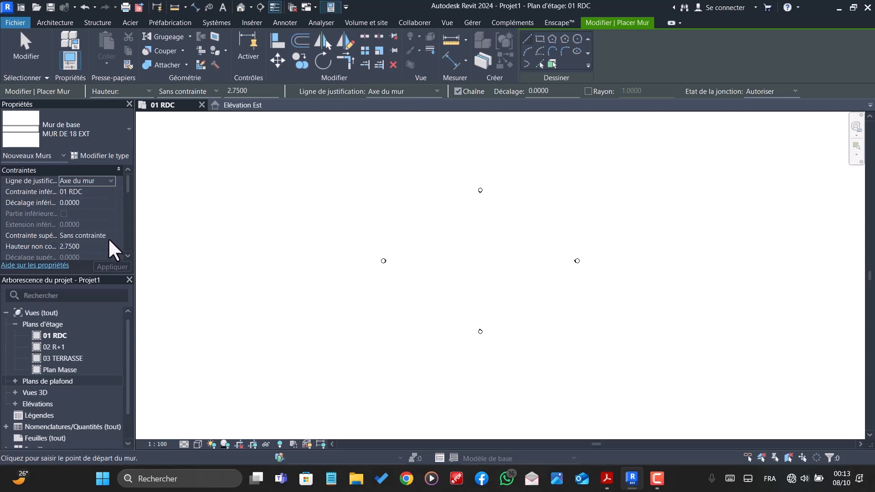
# Step: Set the top constraint of the new walls to Jusqu'au niveau: 02 R+1
pyautogui.click(109, 237)
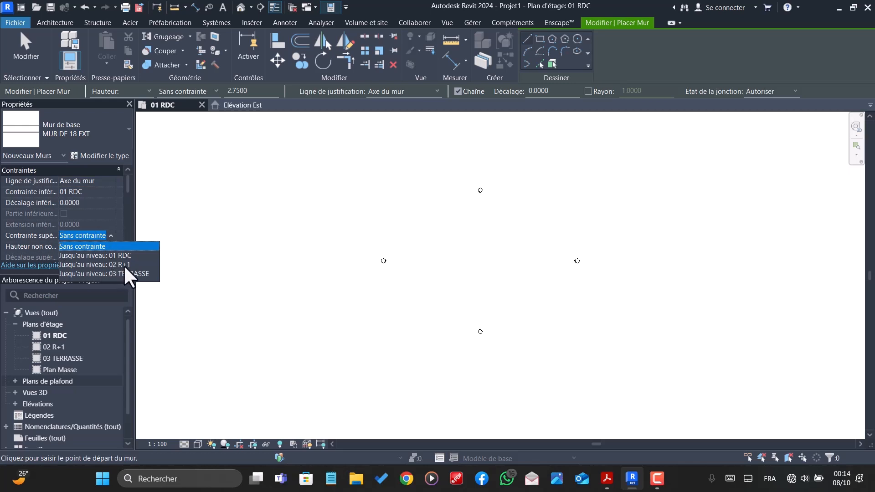
pyautogui.click(98, 262)
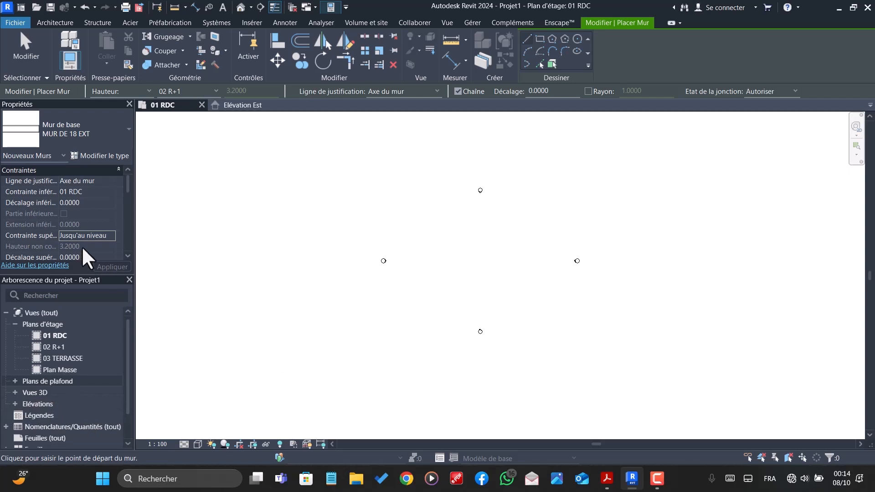
pyautogui.scroll(-2, 37, 230)
pyautogui.scroll(2, 56, 201)
pyautogui.scroll(-2, 415, 287)
pyautogui.scroll(2, 430, 254)
pyautogui.scroll(3, 459, 245)
pyautogui.scroll(1, 439, 308)
pyautogui.click(410, 247)
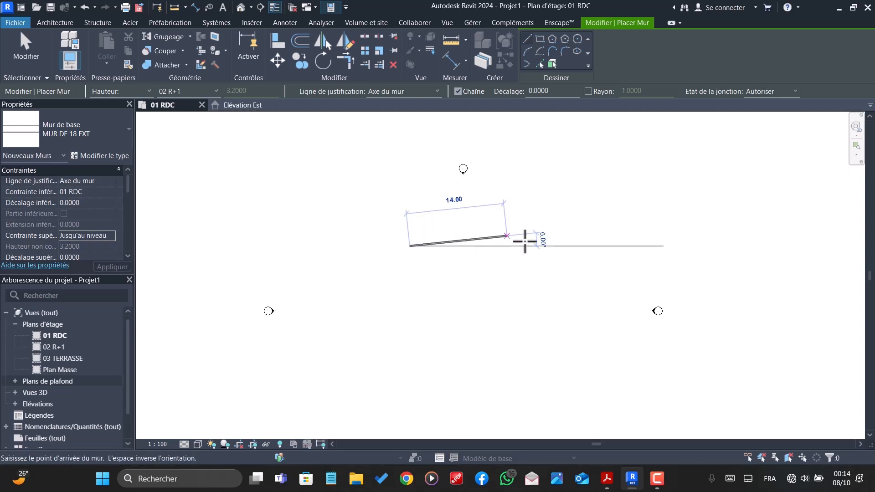
pyautogui.scroll(4, 539, 249)
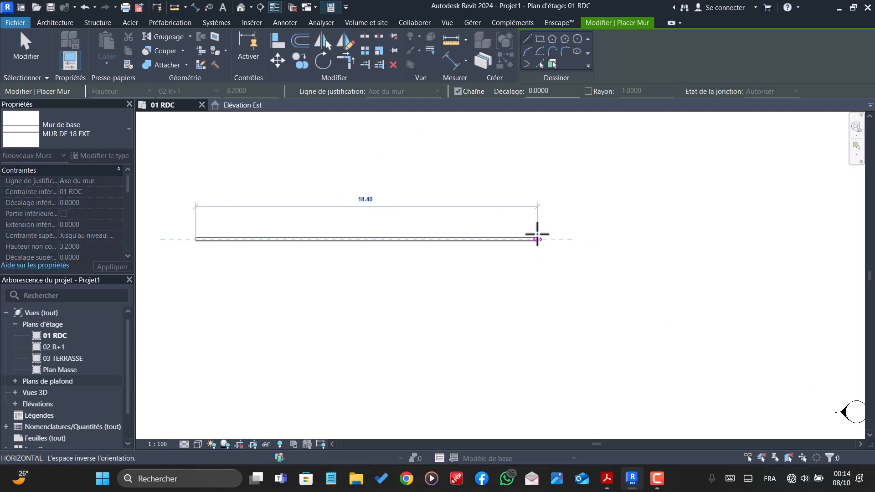
pyautogui.scroll(-1, 535, 237)
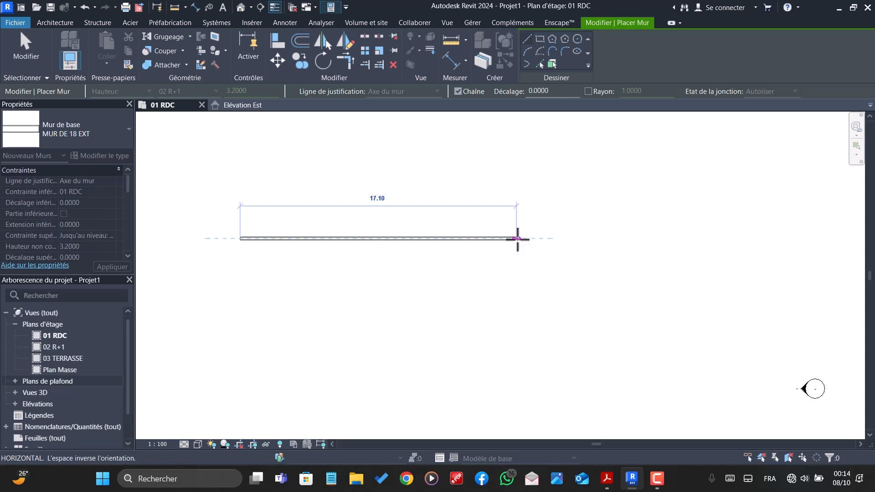
pyautogui.scroll(3, 517, 240)
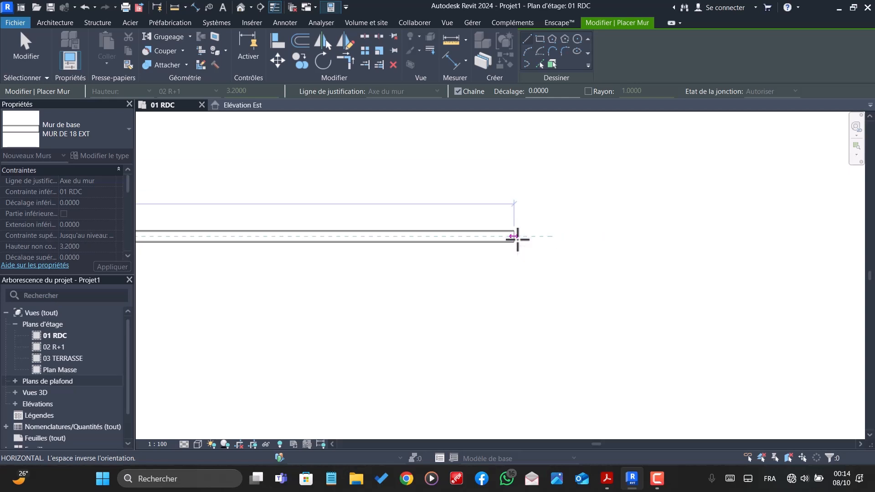
pyautogui.scroll(-3, 518, 239)
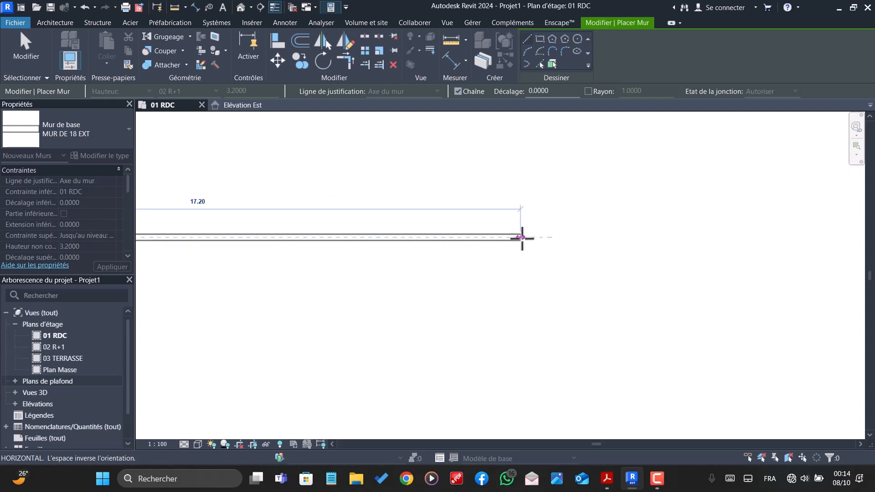
pyautogui.scroll(-2, 522, 238)
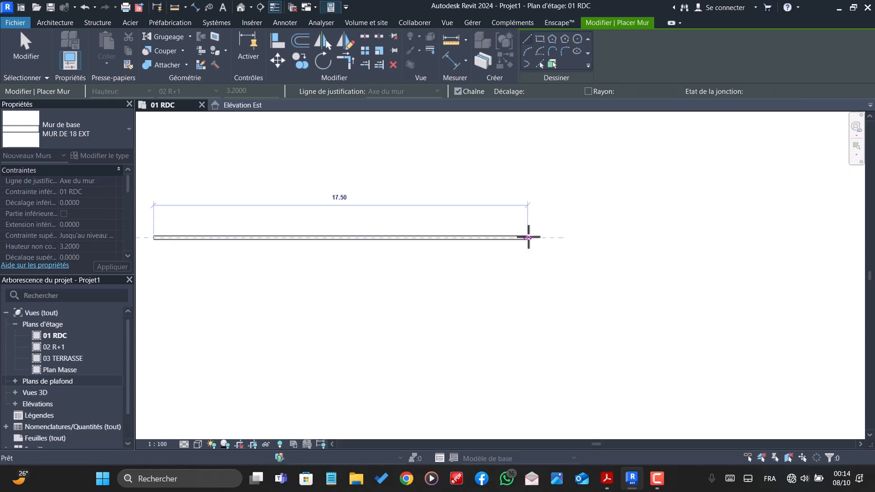
pyautogui.press('Escape')
# Step: Draw a horizontal MUR DE 18 EXT wall 10 m long, running to the right, in the 01 RDC plan
pyautogui.click(383, 234)
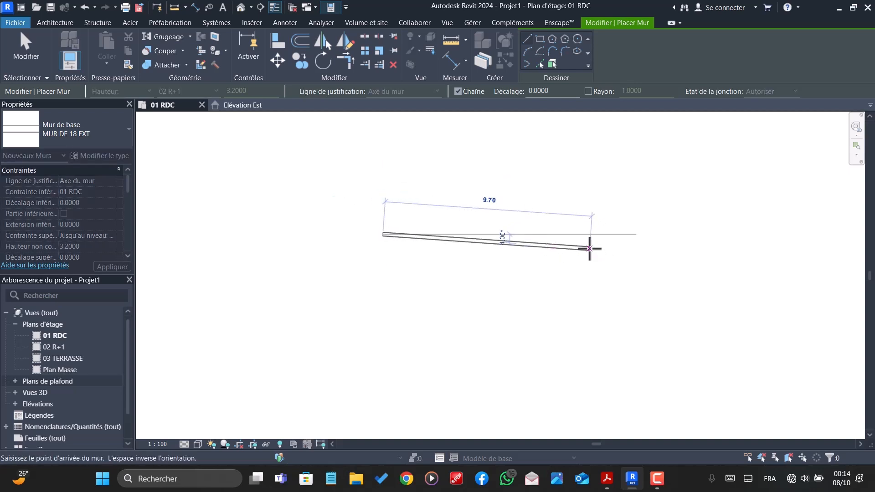
pyautogui.scroll(4, 529, 226)
pyautogui.scroll(-3, 515, 227)
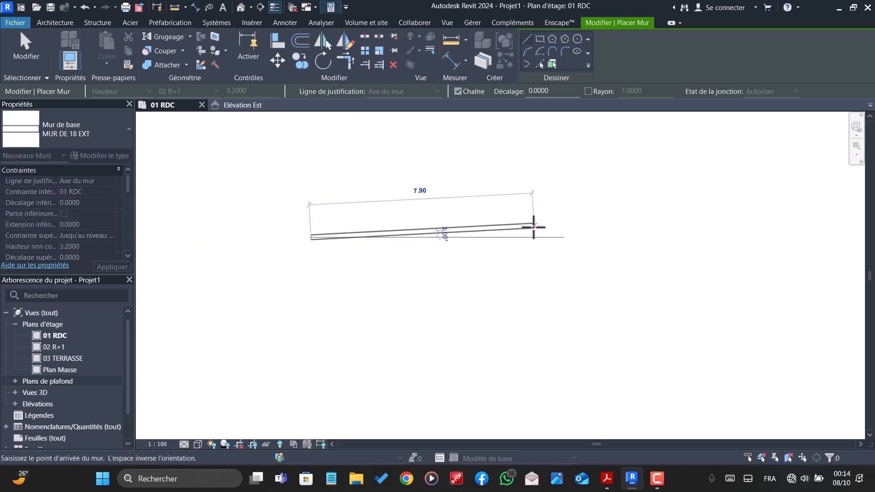
pyautogui.scroll(-3, 524, 238)
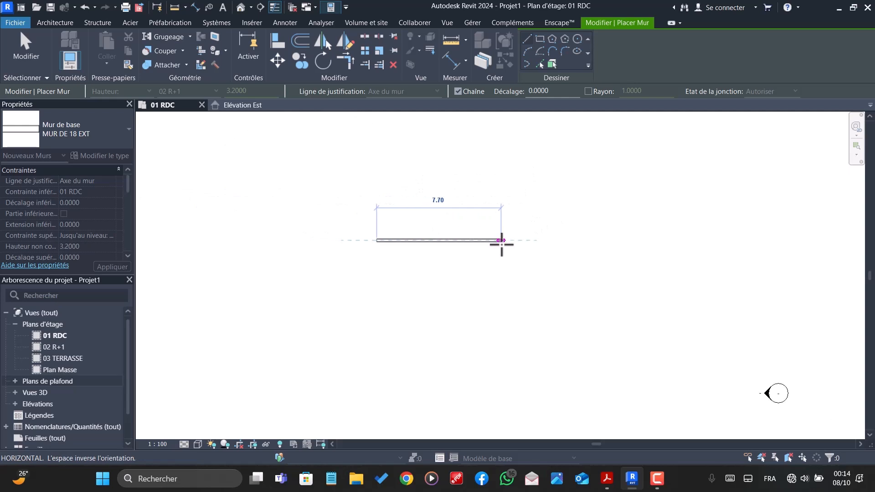
pyautogui.scroll(-3, 501, 245)
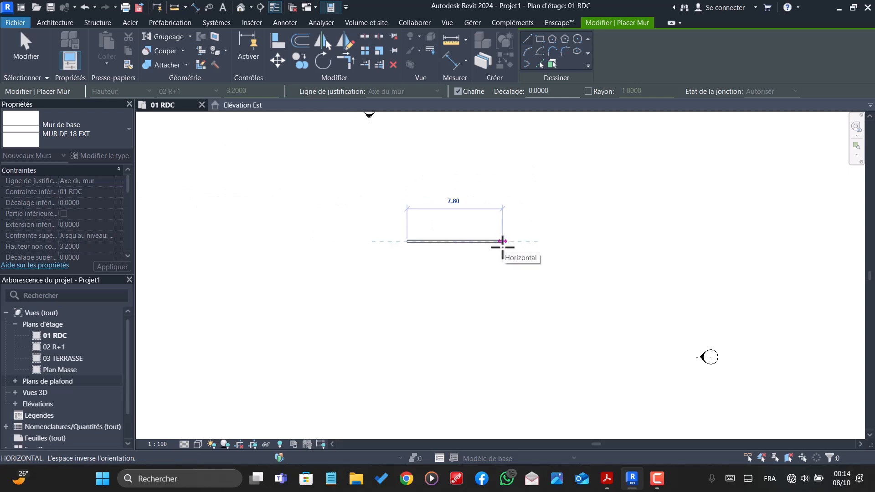
pyautogui.write('10')
pyautogui.press('Return')
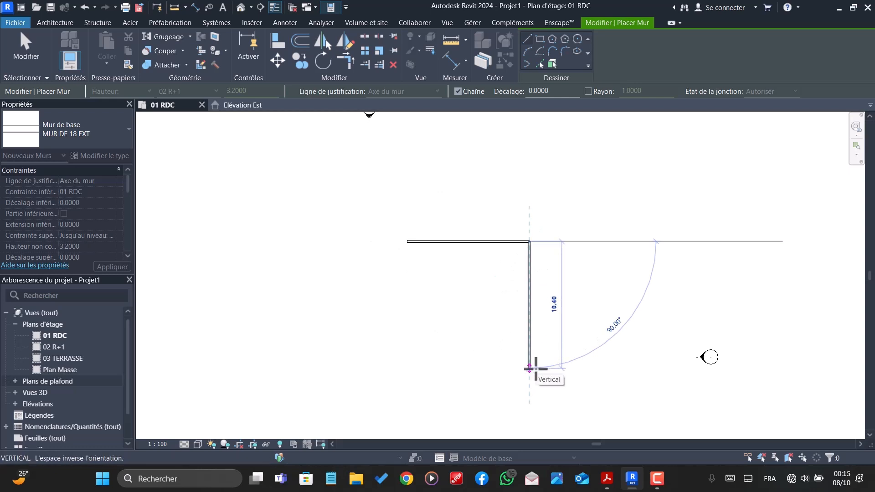
# Step: Continue the wall chain 17 m vertically downward and close the rectangle with the bottom and left walls back at the starting point
pyautogui.write('17')
pyautogui.press('Return')
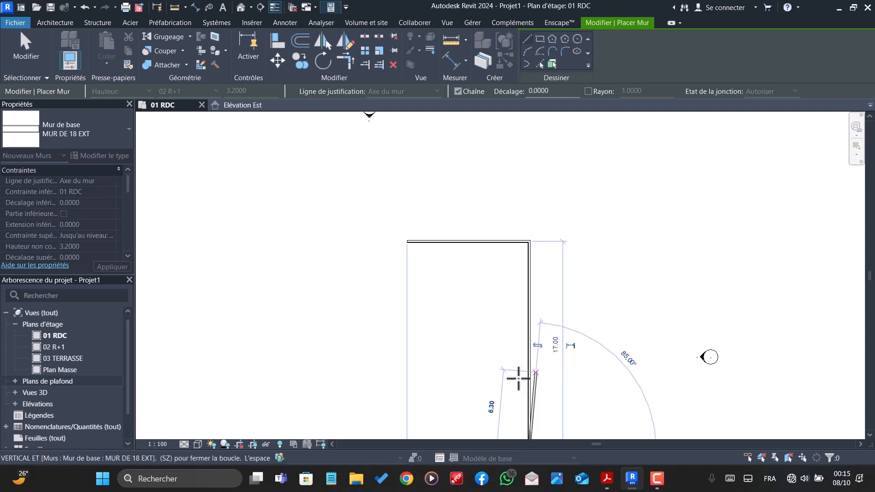
pyautogui.scroll(-3, 496, 253)
pyautogui.scroll(2, 448, 401)
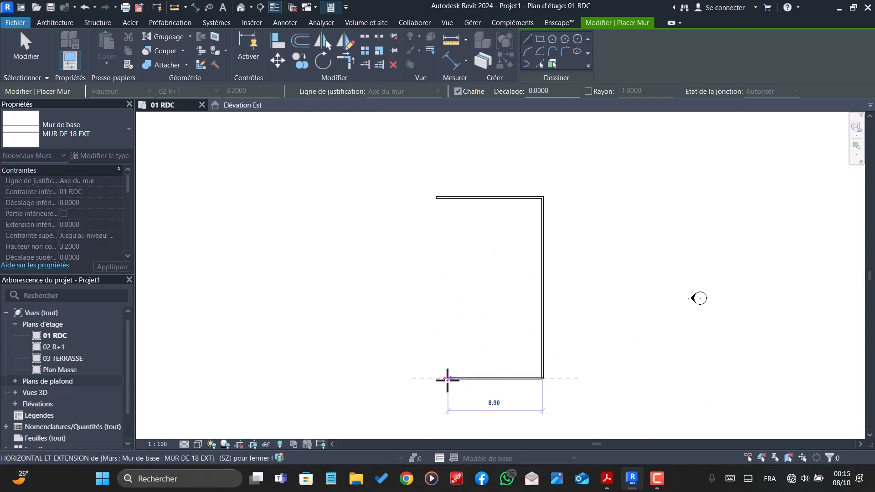
pyautogui.click(437, 203)
pyautogui.click(438, 202)
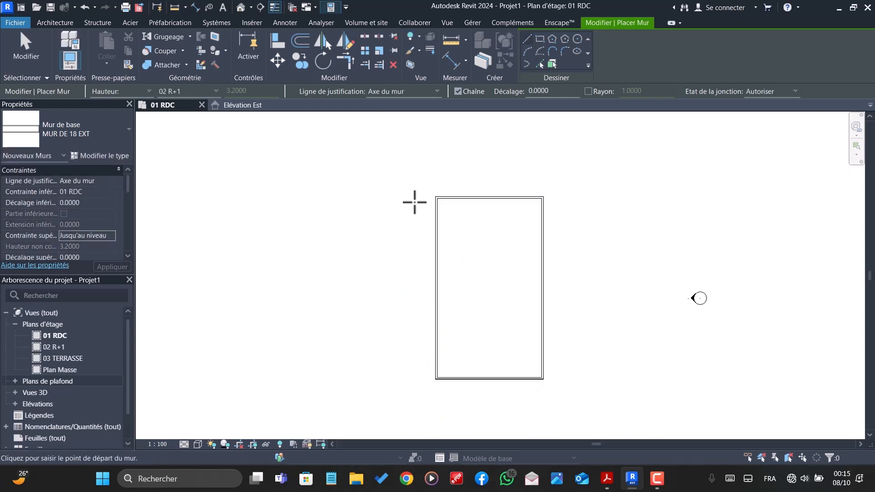
# Step: Leave wall placement and measure the top wall's overall length between its outer corners
pyautogui.scroll(-2, 480, 312)
pyautogui.scroll(1, 481, 313)
pyautogui.scroll(1, 391, 203)
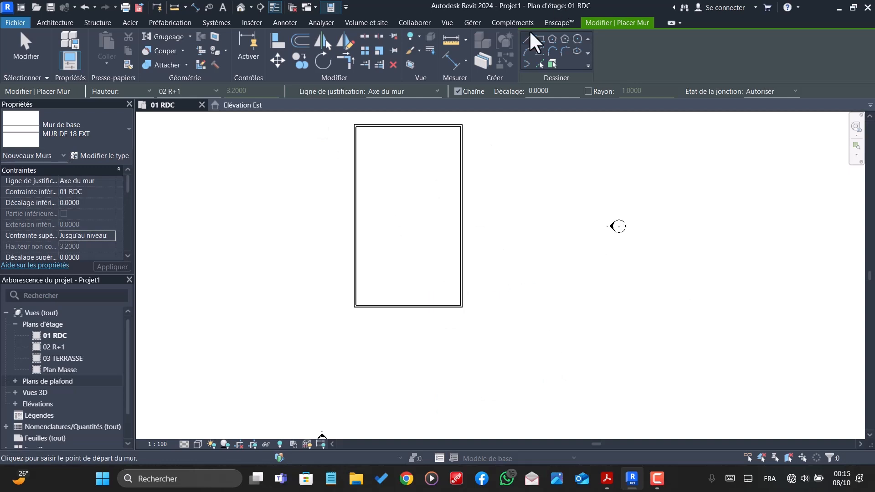
pyautogui.scroll(-1, 391, 323)
pyautogui.scroll(4, 395, 137)
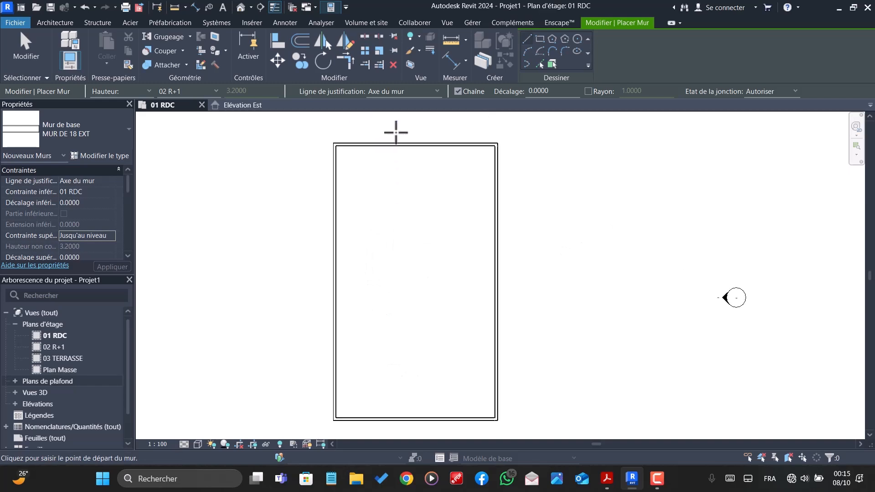
pyautogui.press('Escape')
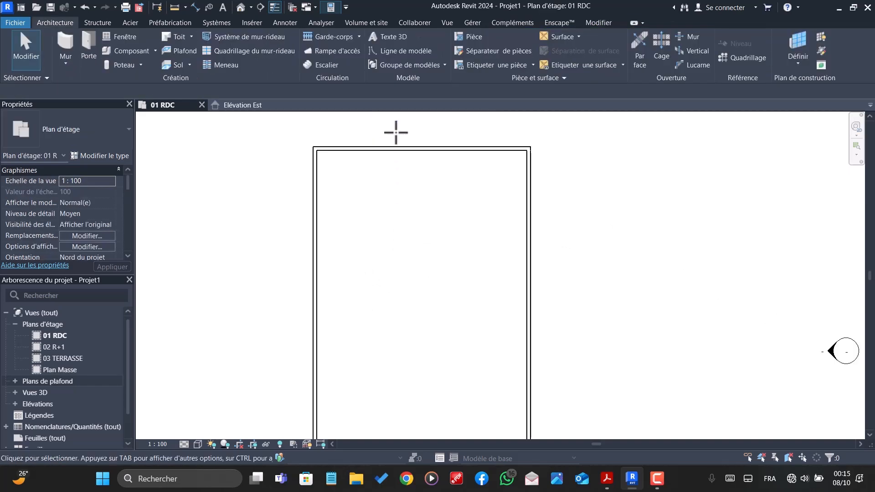
pyautogui.click(412, 149)
pyautogui.press('Escape')
pyautogui.click(172, 7)
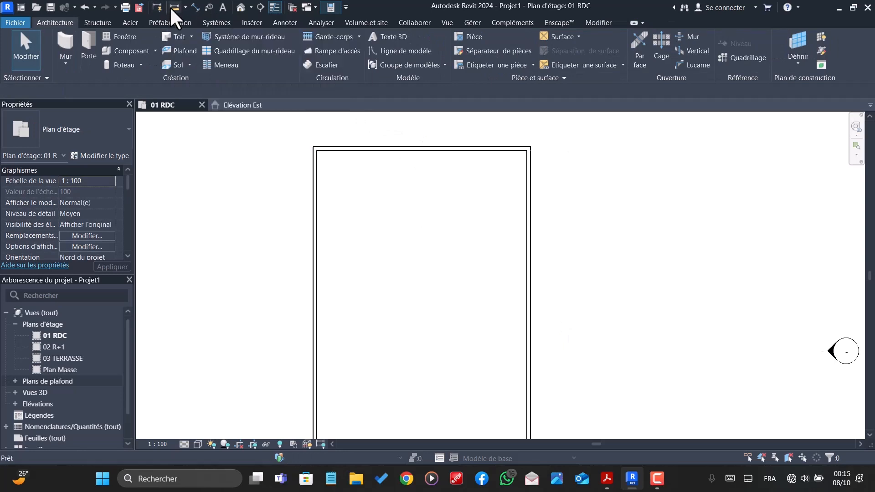
pyautogui.scroll(2, 351, 146)
pyautogui.scroll(1, 300, 125)
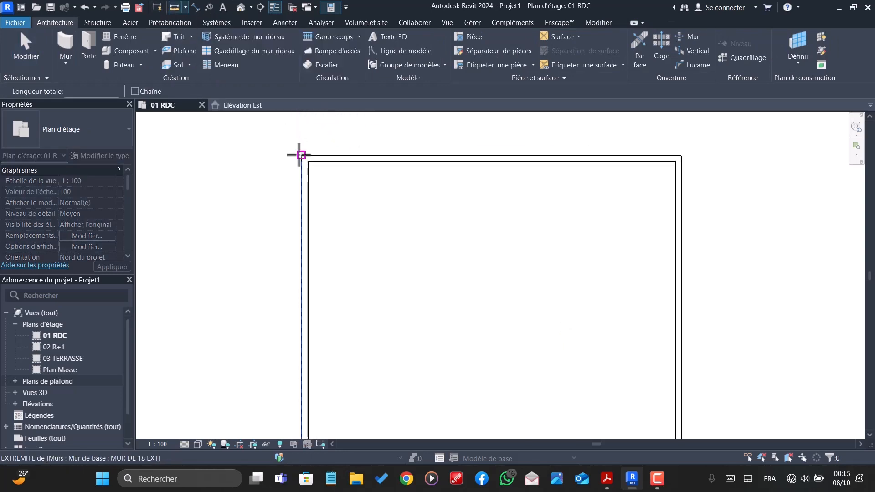
pyautogui.click(300, 155)
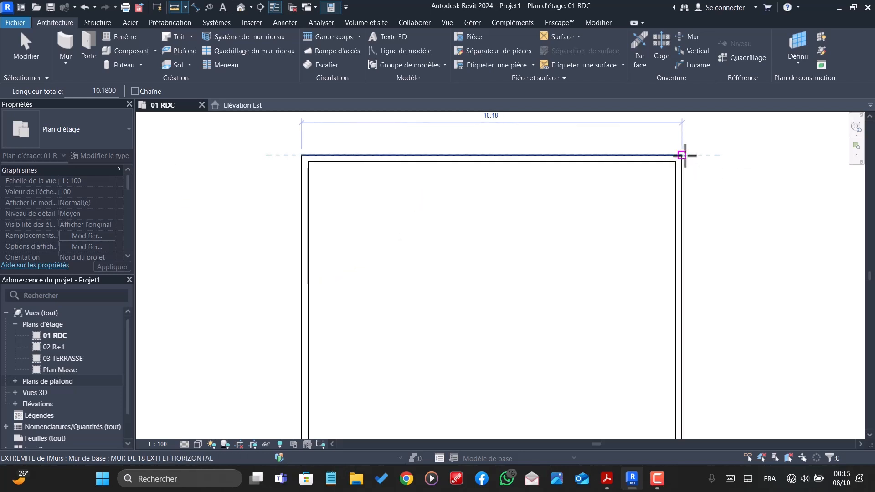
pyautogui.press('Escape')
pyautogui.press('Escape')
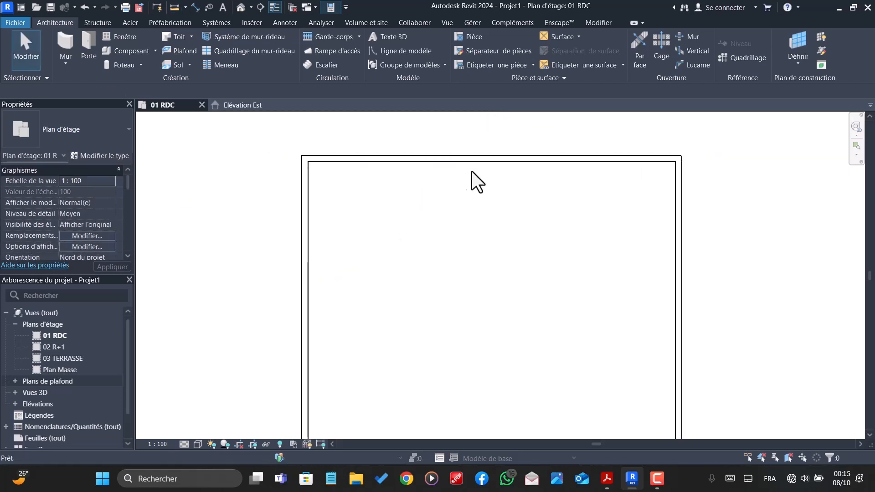
# Step: Delete the four MUR DE 18 EXT walls of the rectangle in the 01 RDC plan
pyautogui.click(399, 158)
pyautogui.scroll(3, 375, 152)
pyautogui.scroll(-3, 323, 184)
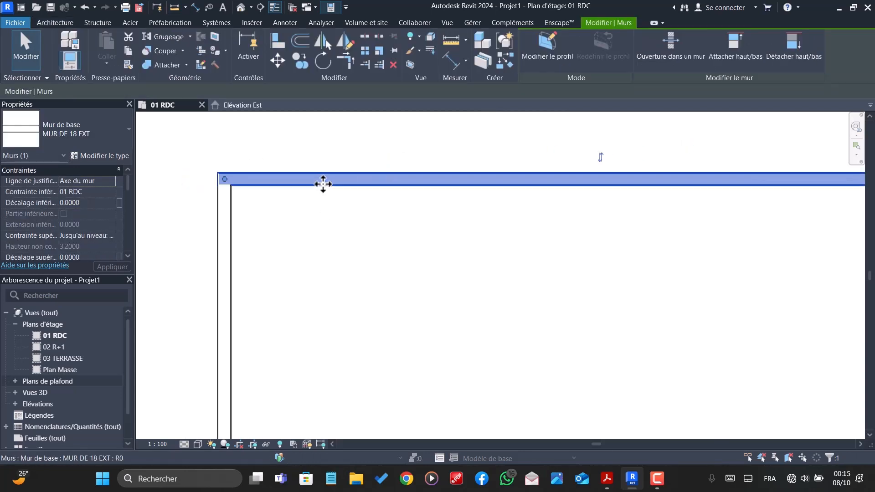
pyautogui.scroll(1, 263, 178)
pyautogui.scroll(2, 263, 179)
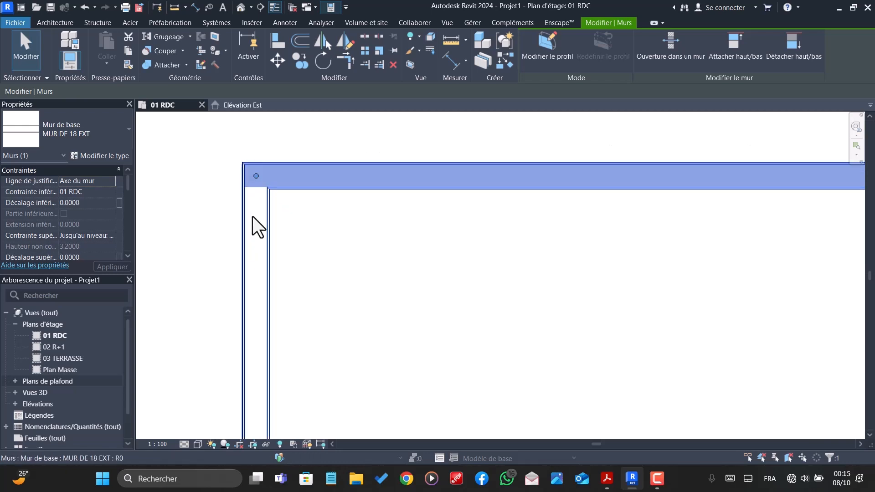
pyautogui.scroll(-3, 256, 205)
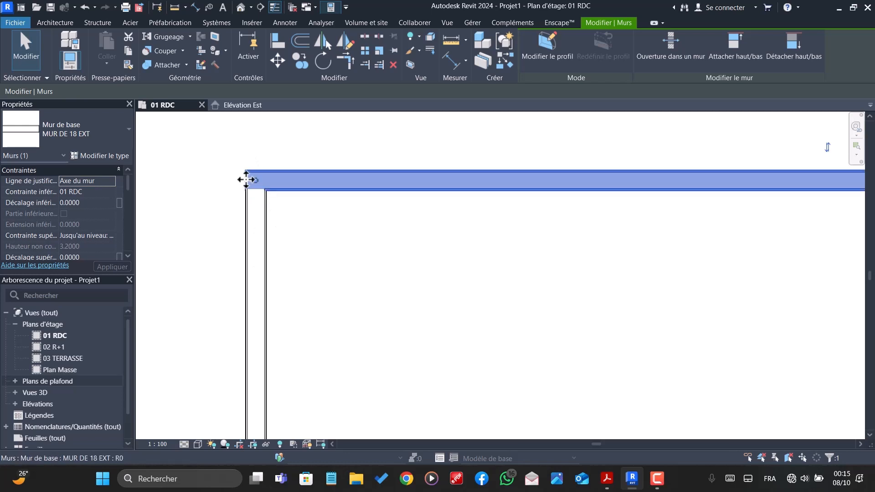
pyautogui.scroll(-3, 182, 203)
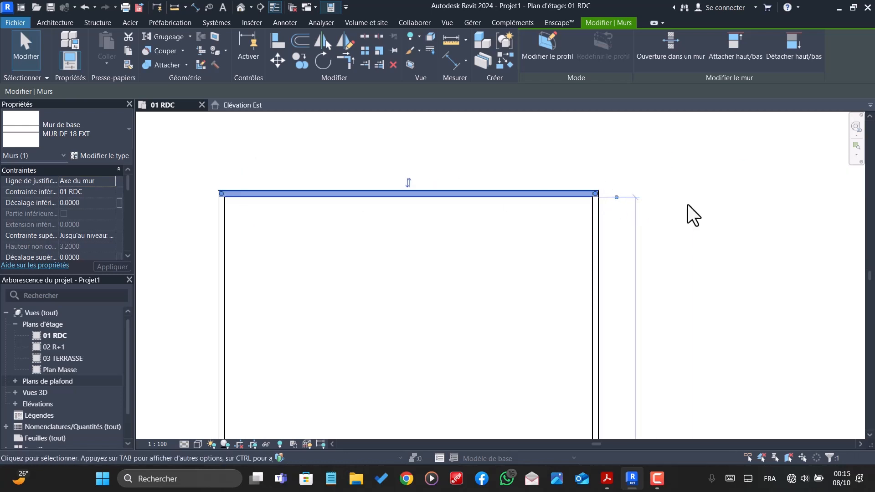
pyautogui.scroll(-1, 539, 249)
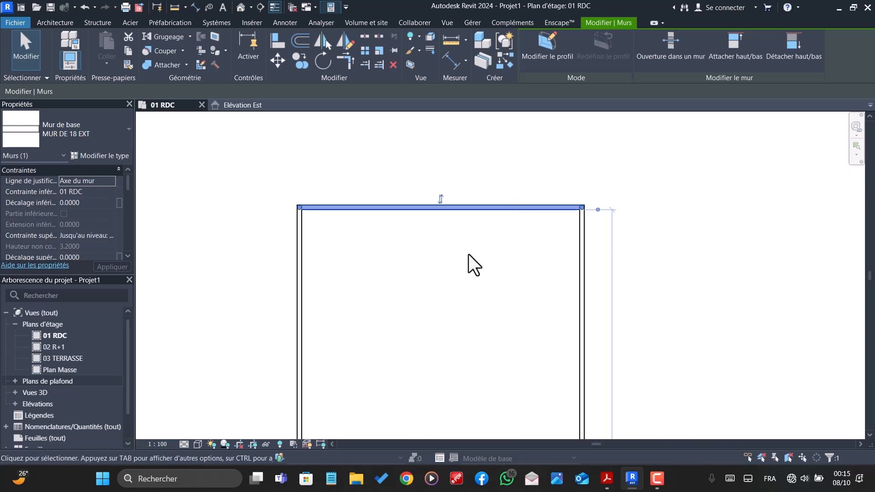
pyautogui.press('Delete')
pyautogui.click(583, 248)
pyautogui.press('Delete')
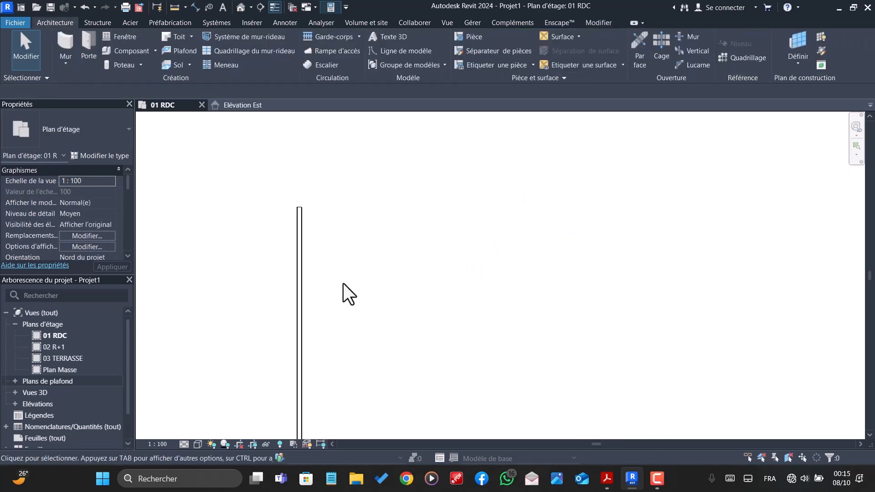
pyautogui.click(300, 286)
pyautogui.press('Delete')
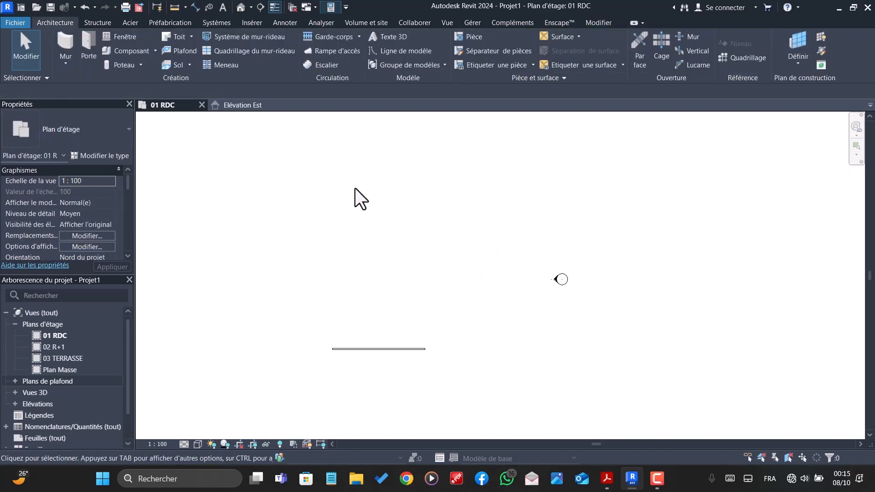
pyautogui.click(395, 348)
pyautogui.press('Delete')
# Step: Start placing MUR DE 18 EXT walls with the location line set to Nu fini: Extérieur
pyautogui.scroll(-2, 433, 290)
pyautogui.scroll(-2, 444, 262)
pyautogui.click(64, 42)
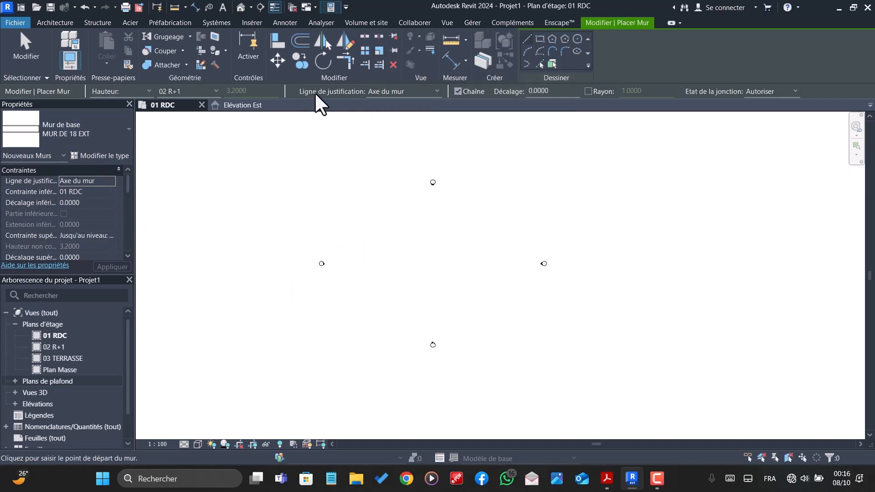
pyautogui.click(411, 88)
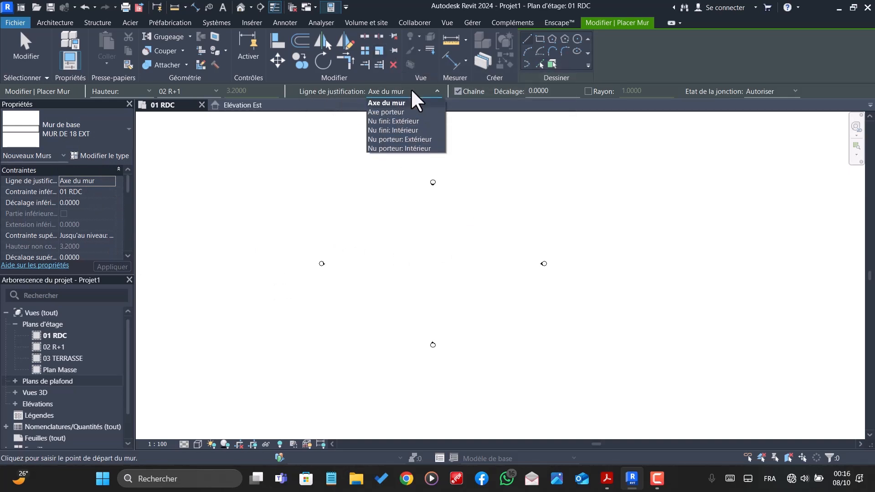
pyautogui.click(400, 121)
# Step: Draw a horizontal exterior wall 10 m long, running to the right, between the elevation markers
pyautogui.scroll(3, 413, 219)
pyautogui.click(376, 219)
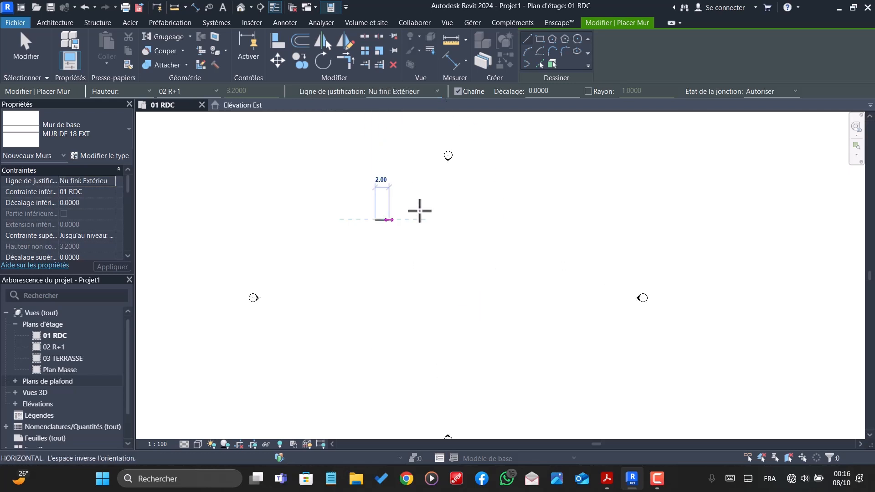
pyautogui.scroll(2, 456, 212)
pyautogui.scroll(3, 463, 222)
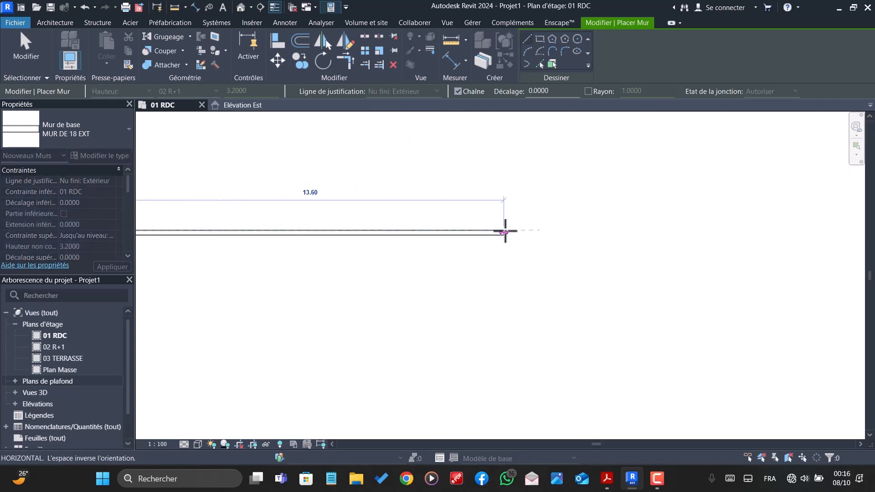
pyautogui.scroll(-1, 505, 230)
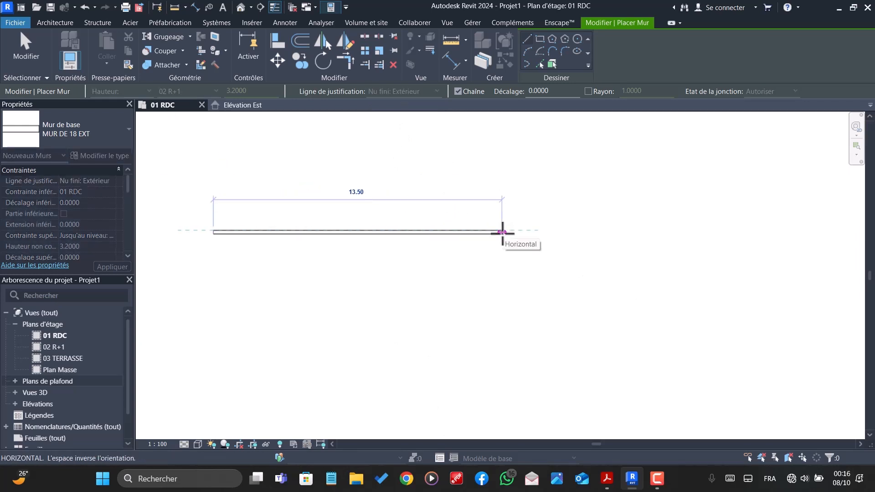
pyautogui.write('10')
pyautogui.press('Return')
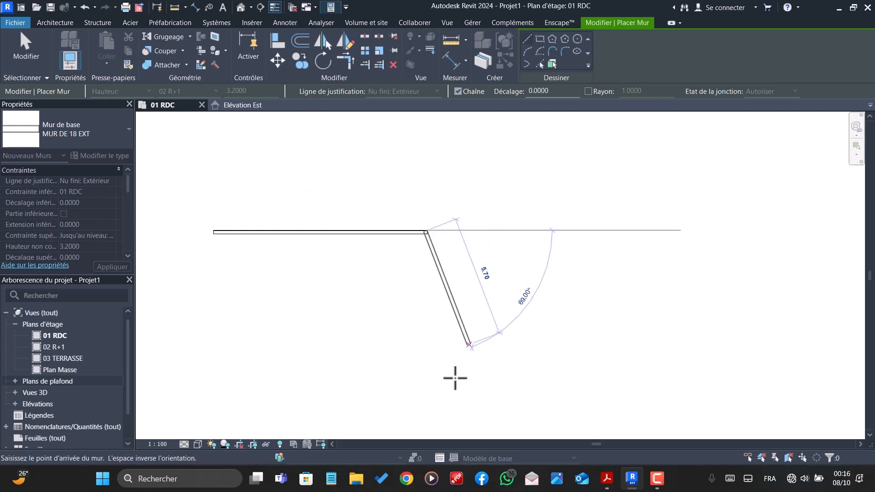
# Step: Continue the chain 17 m vertically downward, close the rectangle with the bottom and left walls, and end wall placement
pyautogui.write('17')
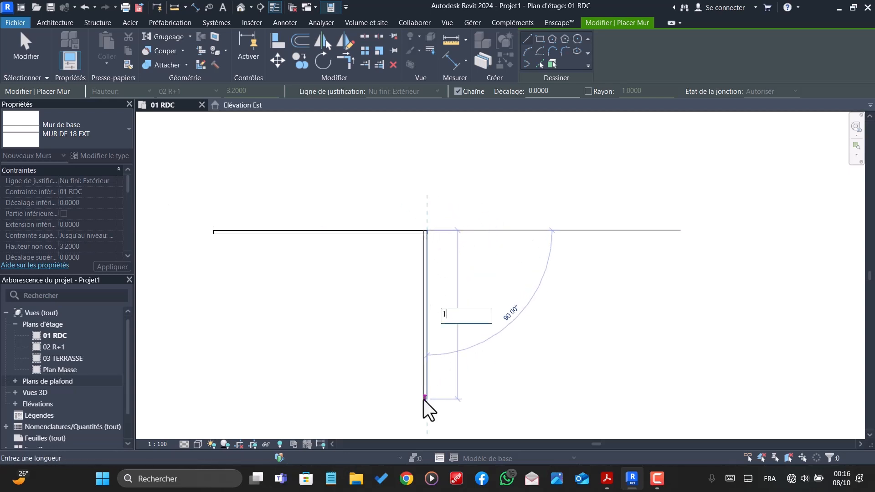
pyautogui.press('Return')
pyautogui.scroll(-3, 460, 231)
pyautogui.scroll(-2, 430, 393)
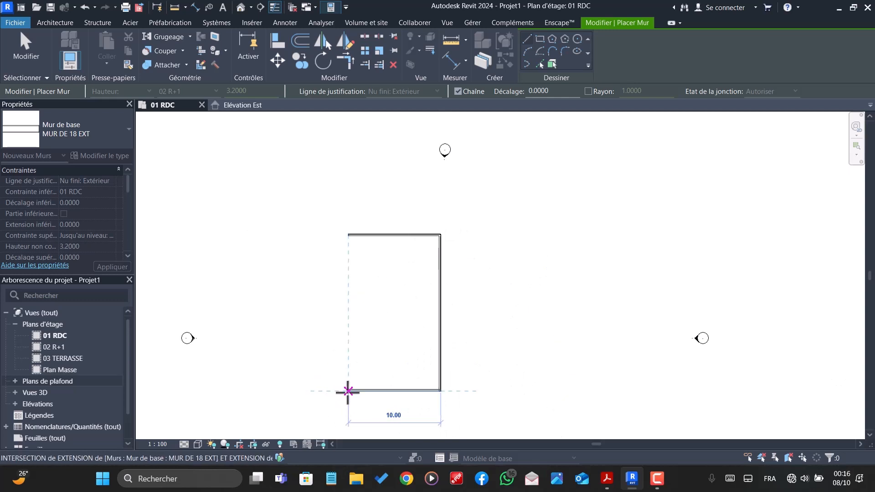
pyautogui.click(348, 391)
pyautogui.click(348, 234)
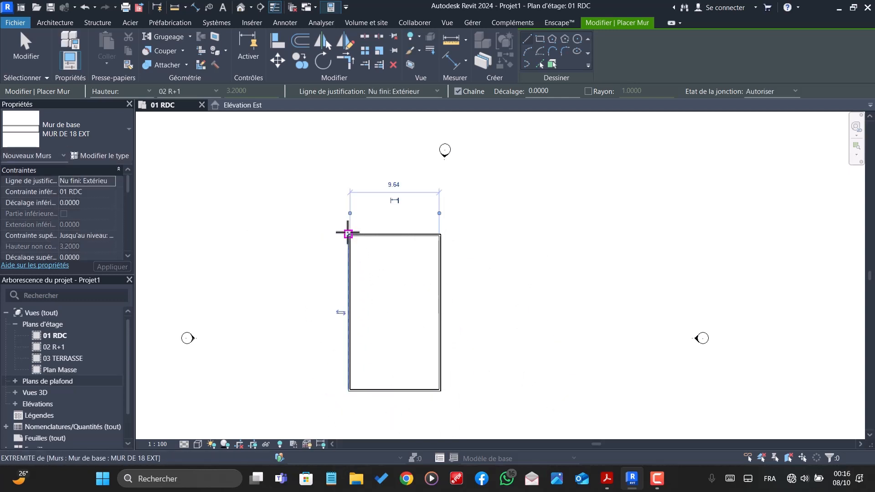
pyautogui.press('Escape')
pyautogui.press('Escape')
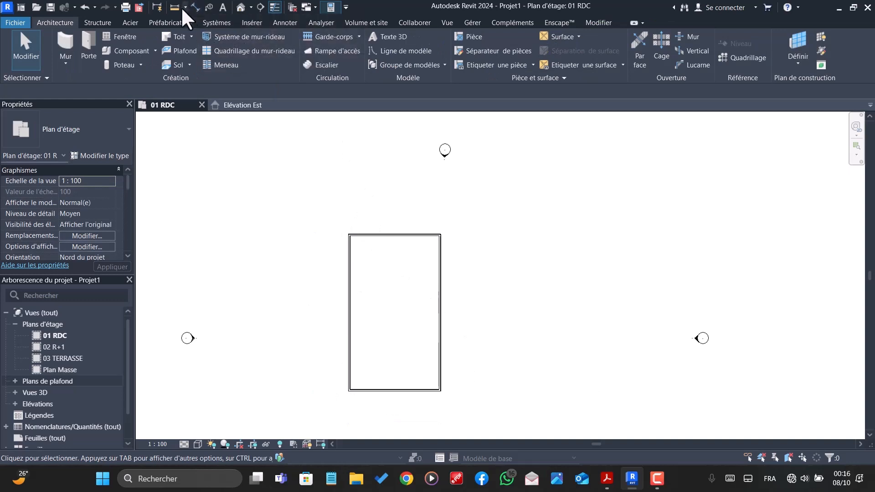
# Step: Measure the redrawn top wall's length between its outer corners
pyautogui.click(177, 7)
pyautogui.scroll(5, 365, 260)
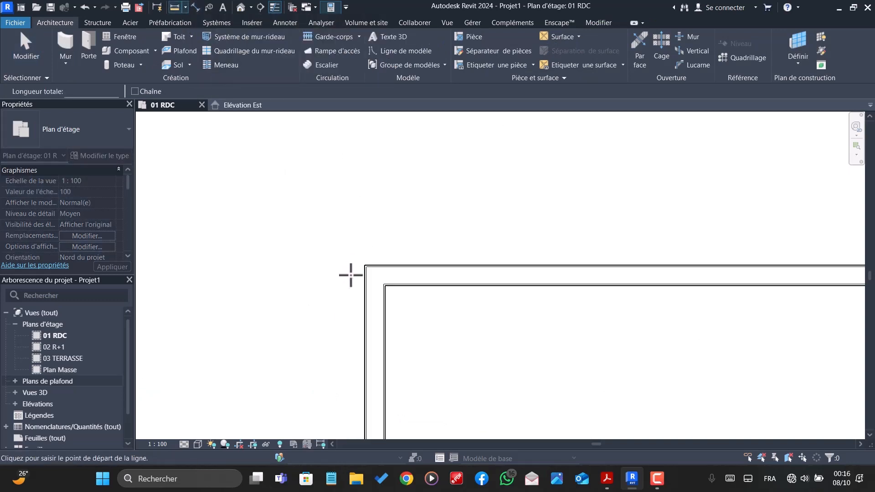
pyautogui.click(364, 266)
pyautogui.scroll(-4, 256, 255)
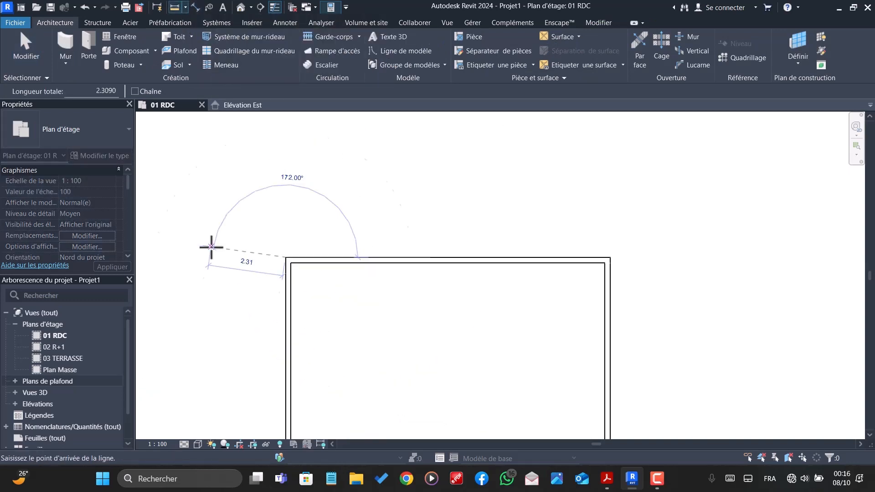
pyautogui.click(613, 258)
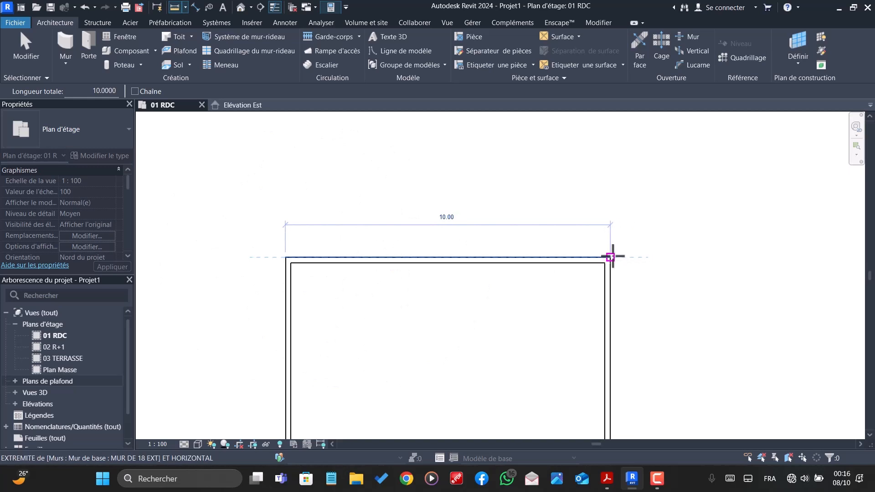
# Step: Measure the left wall's outer length from the top corner to the bottom corner
pyautogui.scroll(-4, 474, 198)
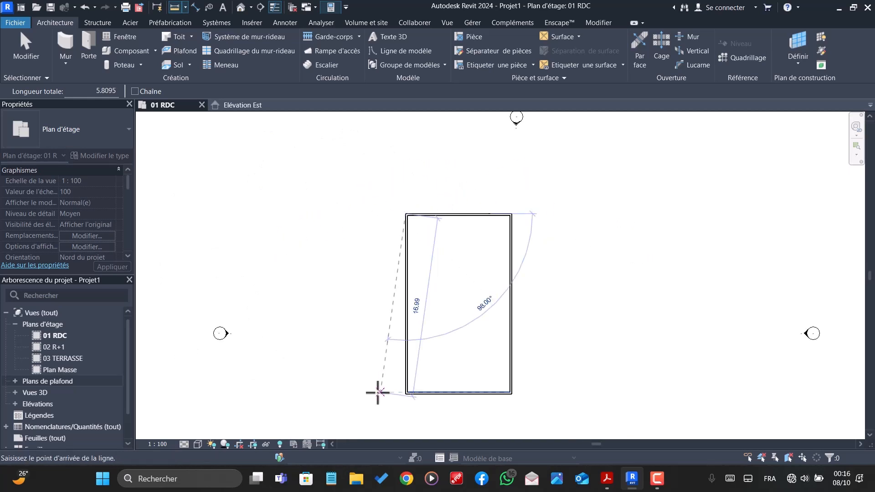
pyautogui.scroll(5, 412, 385)
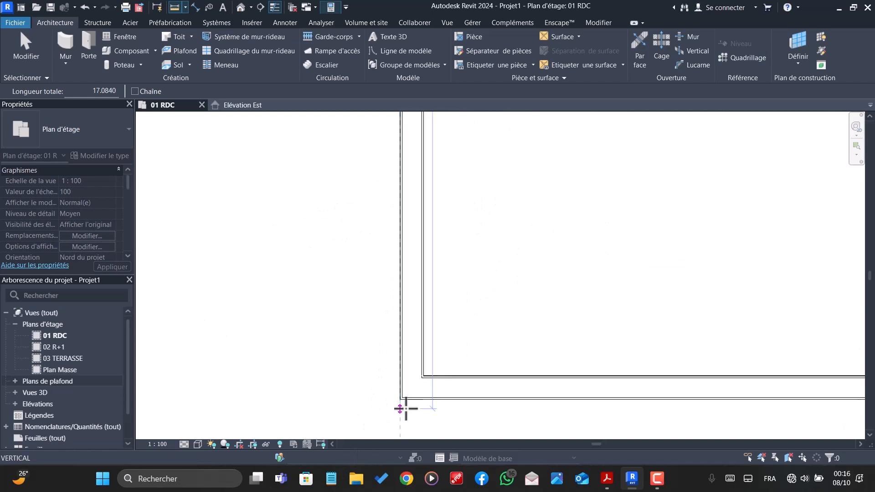
pyautogui.scroll(-3, 400, 400)
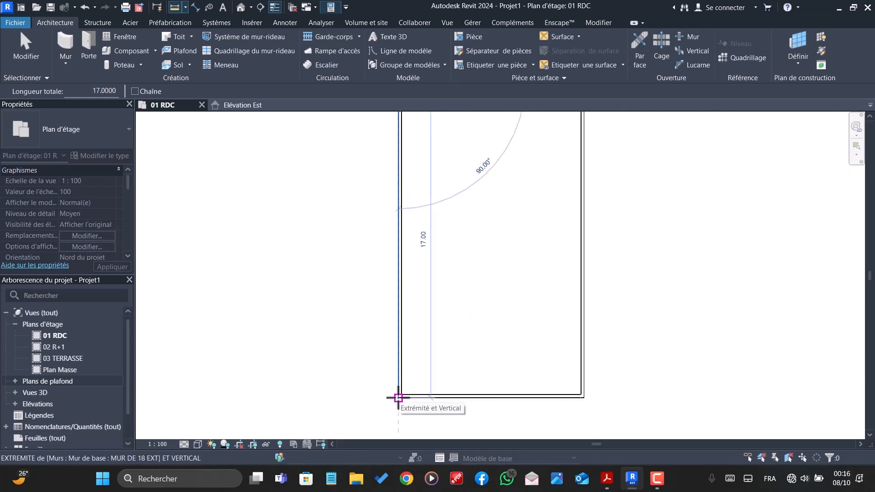
pyautogui.press('Escape')
pyautogui.press('Escape')
pyautogui.scroll(-3, 251, 337)
pyautogui.scroll(-3, 631, 208)
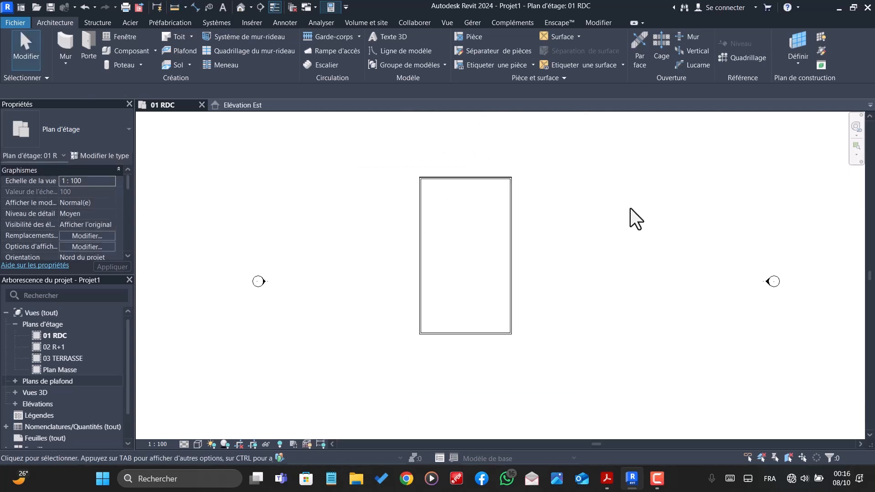
# Step: Draw a short, separate vertical MUR DE 18 EXT wall in the empty area to the right of the rectangle
pyautogui.scroll(2, 464, 270)
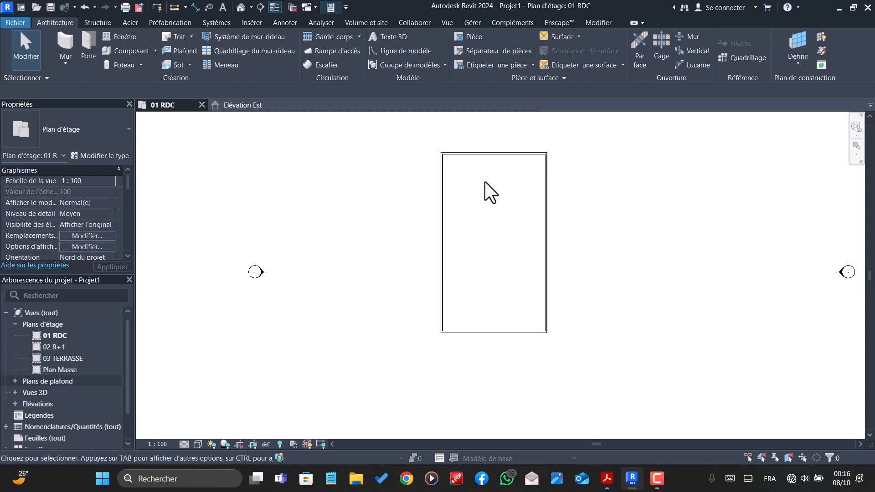
pyautogui.scroll(1, 469, 207)
pyautogui.scroll(-1, 398, 299)
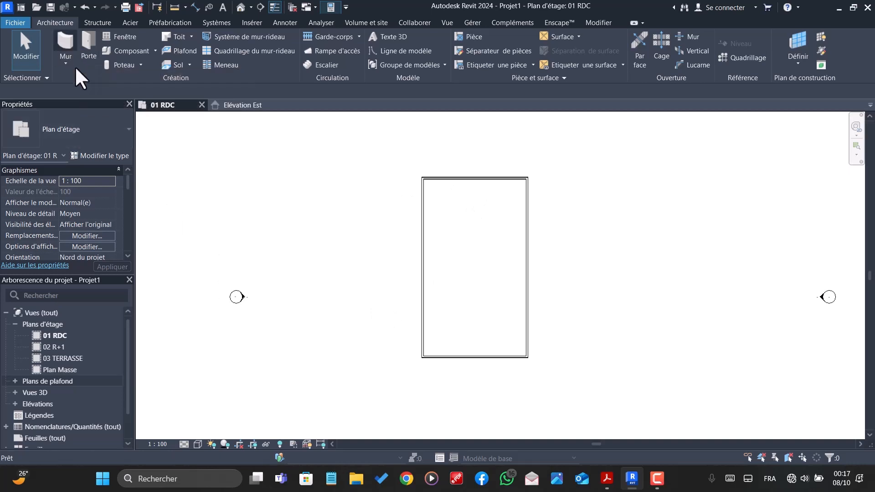
pyautogui.click(68, 51)
pyautogui.scroll(-1, 473, 280)
pyautogui.scroll(-1, 473, 280)
pyautogui.scroll(1, 682, 257)
pyautogui.click(531, 228)
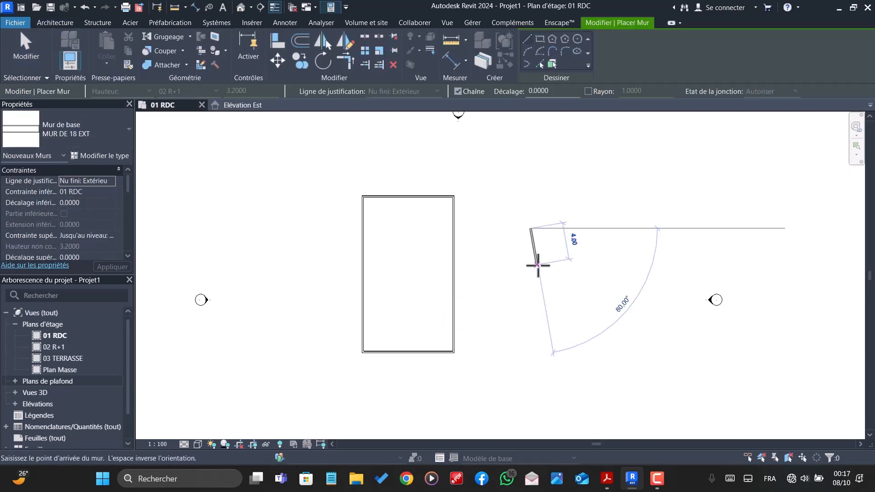
pyautogui.click(531, 285)
pyautogui.press('Escape')
pyautogui.scroll(2, 514, 235)
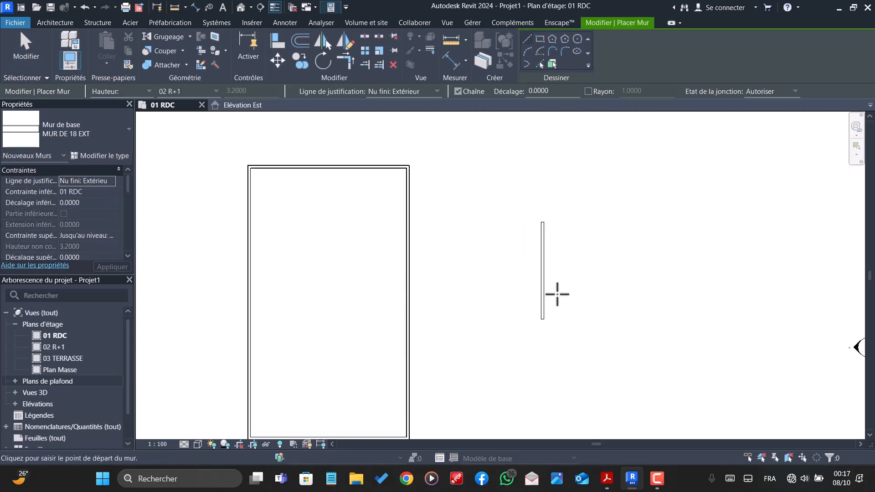
# Step: Sketch a rectangular Dalle en béton - 250 mm floor outline along the separate wall's outer face, from its upper end to its lower end
pyautogui.scroll(1, 553, 294)
pyautogui.click(55, 23)
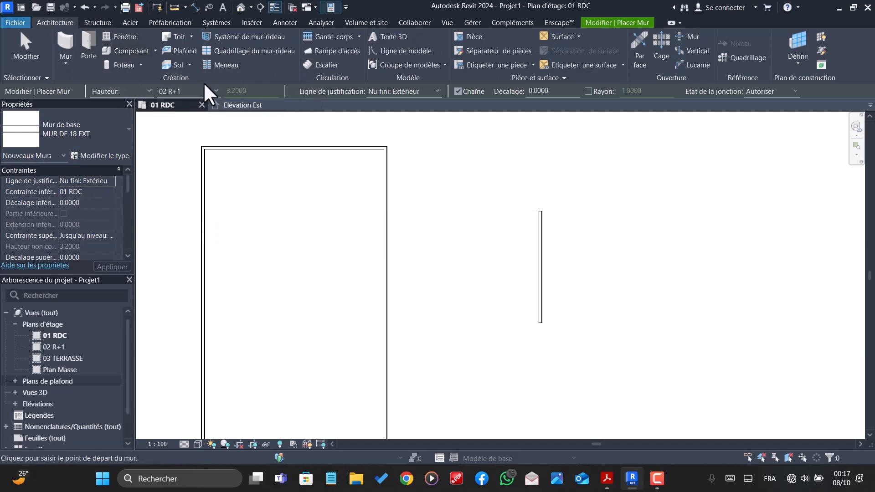
pyautogui.click(180, 62)
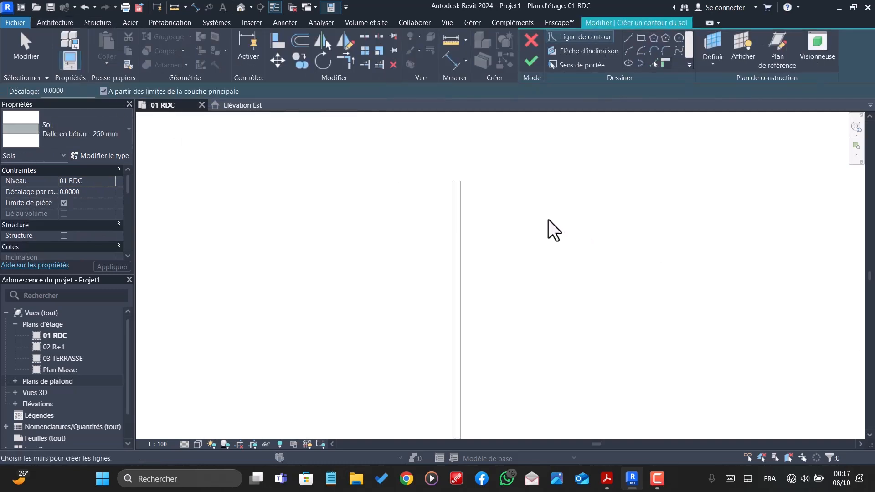
pyautogui.scroll(1, 523, 162)
pyautogui.click(639, 39)
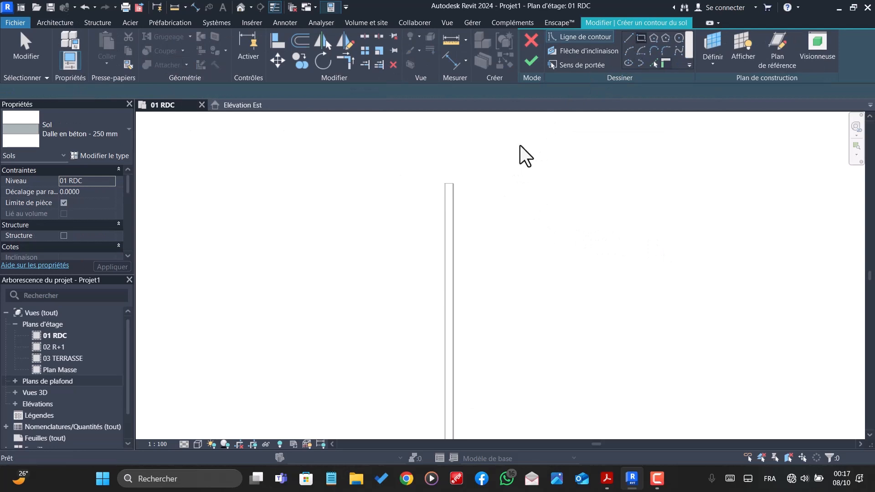
pyautogui.scroll(4, 452, 180)
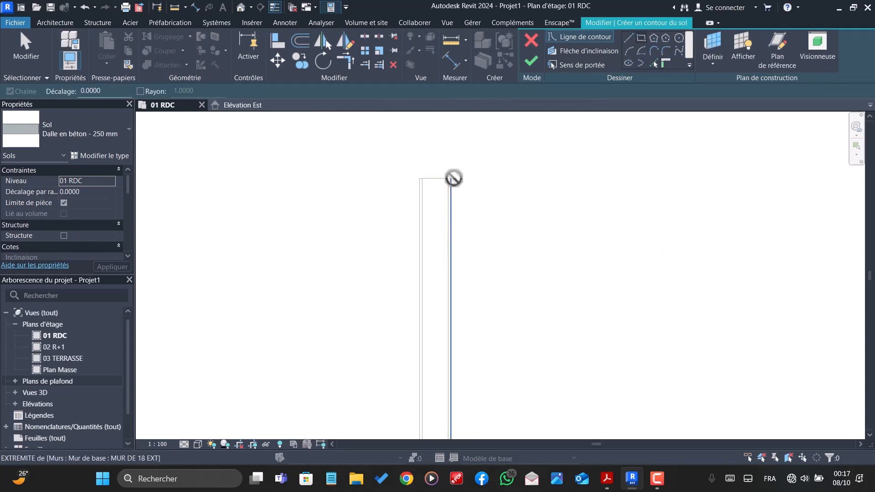
pyautogui.click(454, 178)
pyautogui.scroll(-3, 489, 244)
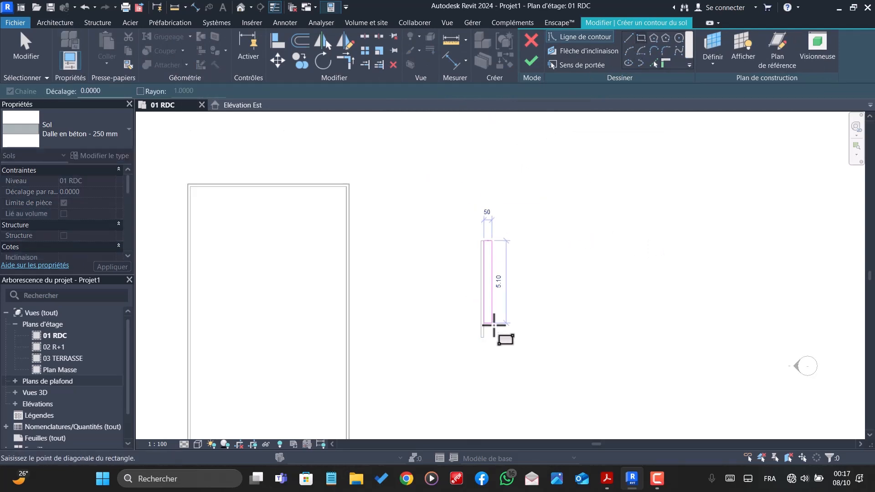
pyautogui.scroll(4, 494, 325)
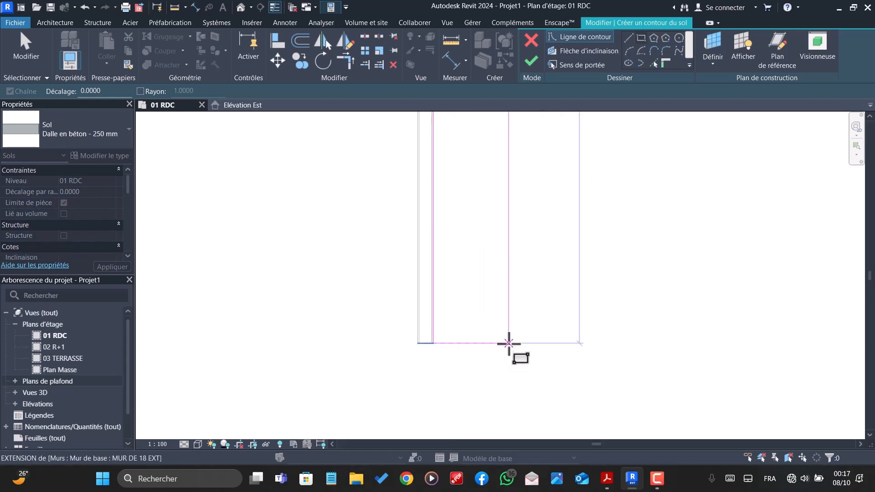
pyautogui.click(509, 343)
pyautogui.scroll(-2, 502, 345)
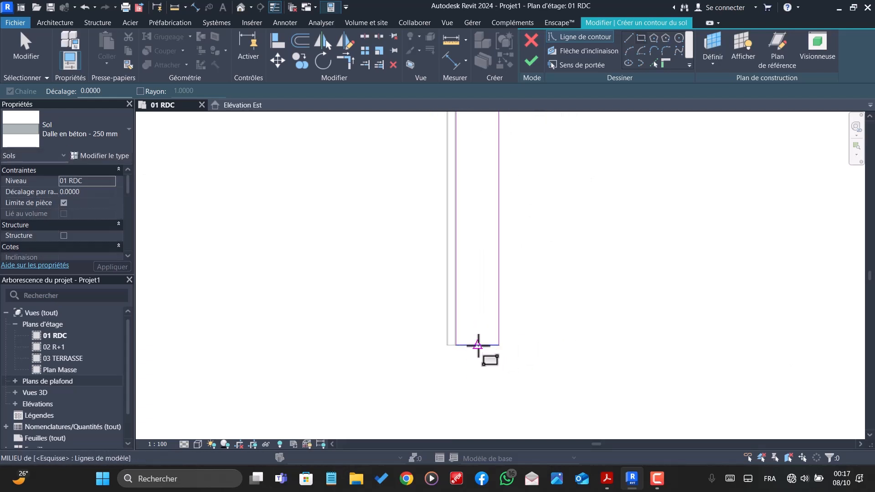
pyautogui.press('Escape')
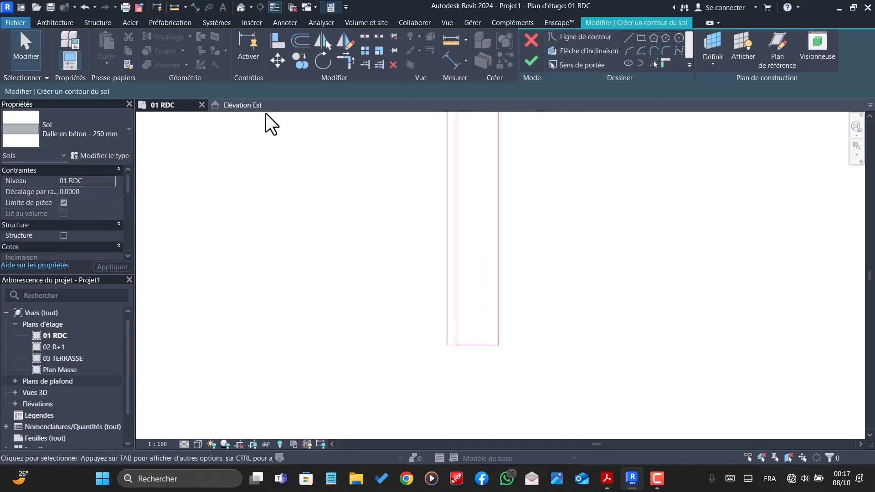
# Step: Show the model in the 3D view with the Réaliste visual style and finish the floor sketch
pyautogui.click(241, 7)
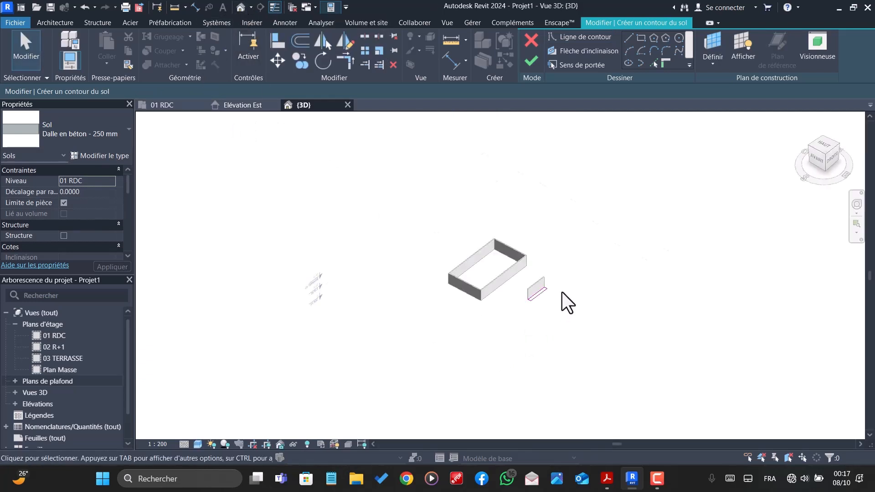
pyautogui.scroll(5, 533, 298)
pyautogui.click(196, 445)
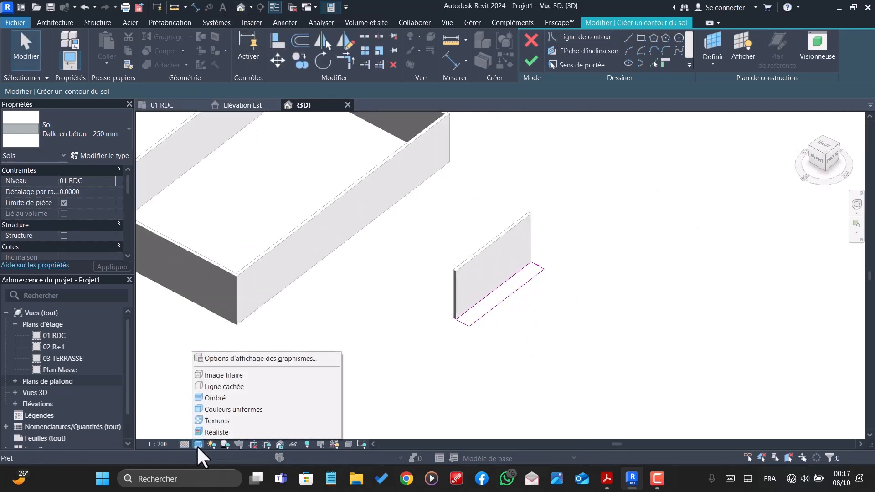
pyautogui.click(206, 430)
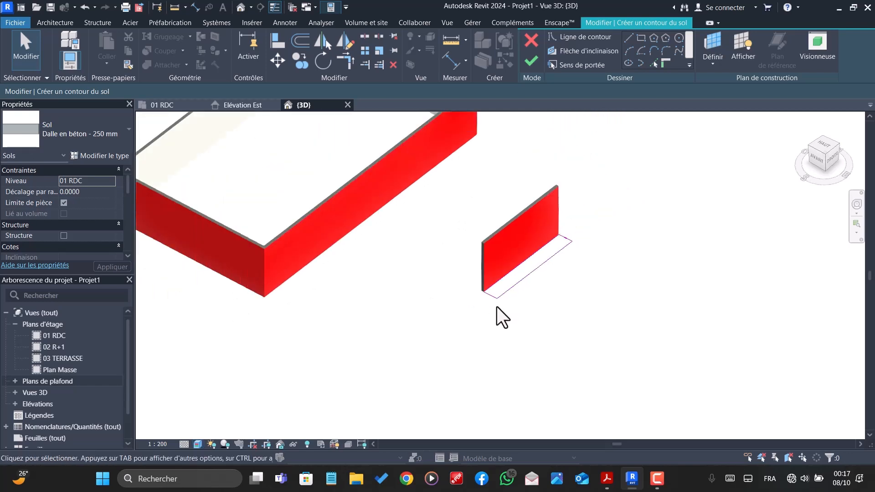
pyautogui.click(534, 58)
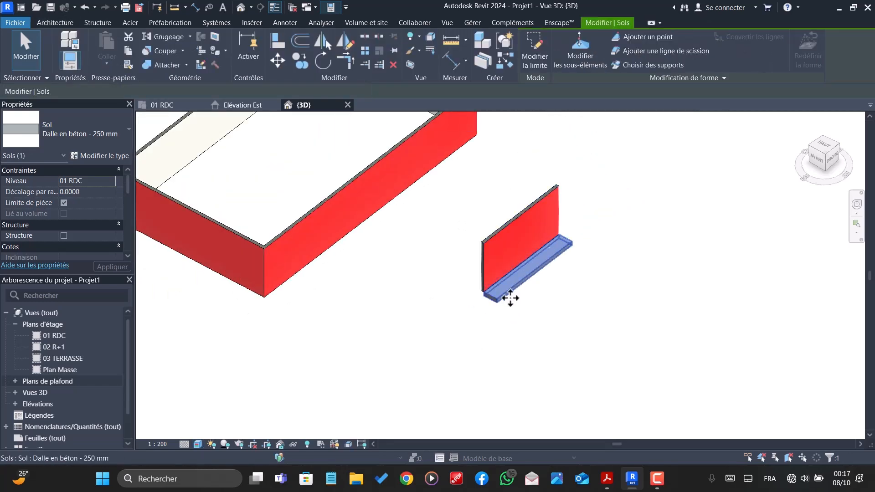
# Step: Examine in 3D how the concrete slab meets the base of the separate wall
pyautogui.scroll(3, 476, 293)
pyautogui.scroll(2, 476, 293)
pyautogui.moveTo(489, 306)
pyautogui.mouseDown(button='middle')
pyautogui.moveTo(510, 287)
pyautogui.moveTo(502, 307)
pyautogui.mouseUp(button='middle')
pyautogui.scroll(-2, 458, 299)
pyautogui.scroll(-3, 458, 299)
pyautogui.moveTo(441, 326)
pyautogui.keyDown('shift'); pyautogui.mouseDown(button='middle')
pyautogui.moveTo(531, 268)
pyautogui.moveTo(479, 316)
pyautogui.moveTo(526, 246)
pyautogui.moveTo(433, 328)
pyautogui.mouseUp(button='middle'); pyautogui.keyUp('shift')
pyautogui.scroll(4, 496, 381)
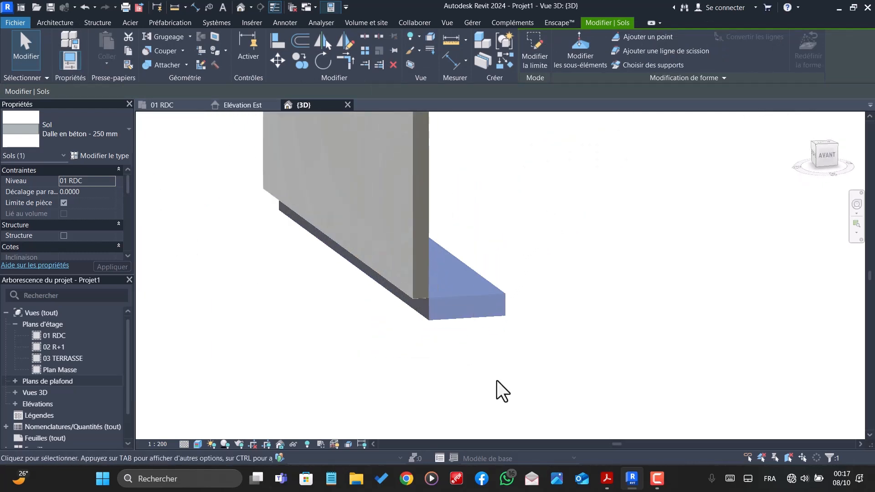
pyautogui.click(497, 381)
pyautogui.keyDown('shift'); pyautogui.moveTo(426, 296); pyautogui.dragTo(463, 360, button='middle'); pyautogui.keyUp('shift')
pyautogui.scroll(-3, 498, 328)
pyautogui.keyDown('shift'); pyautogui.moveTo(498, 328); pyautogui.dragTo(430, 324, button='middle'); pyautogui.keyUp('shift')
pyautogui.scroll(4, 439, 310)
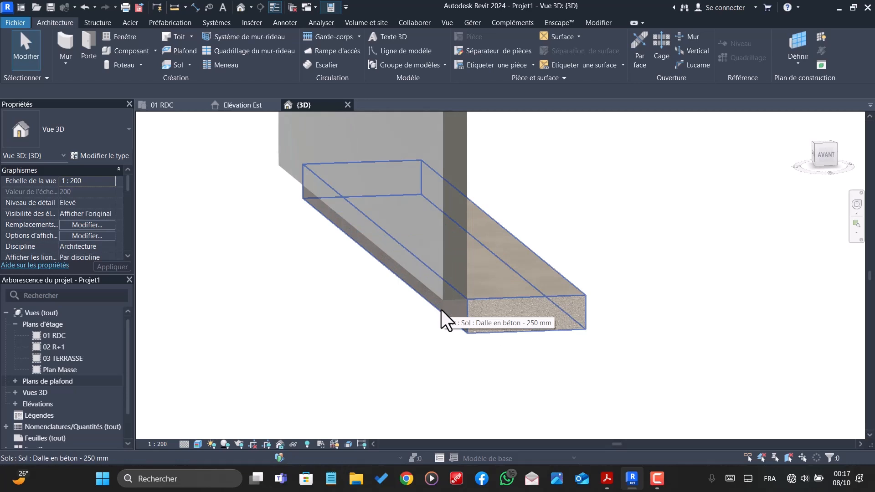
pyautogui.scroll(2, 492, 307)
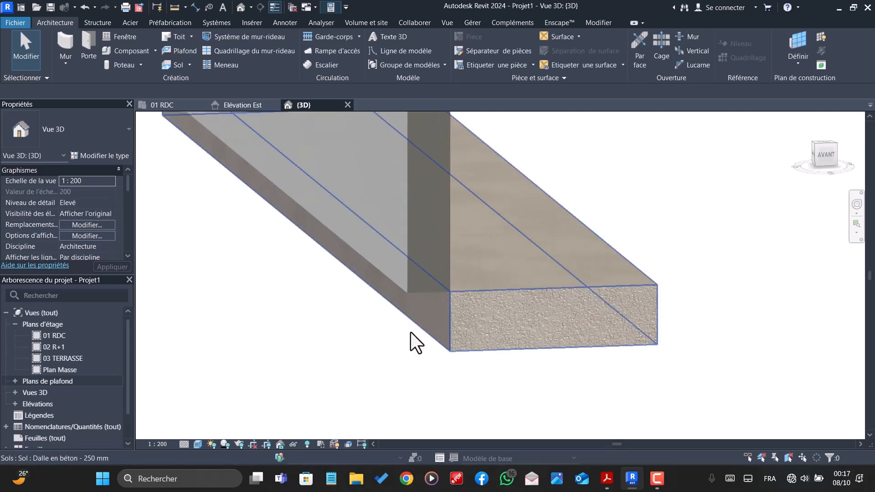
pyautogui.scroll(-3, 332, 375)
# Step: Set the concrete slab's height offset from level 01 RDC to 0.20 m
pyautogui.click(392, 340)
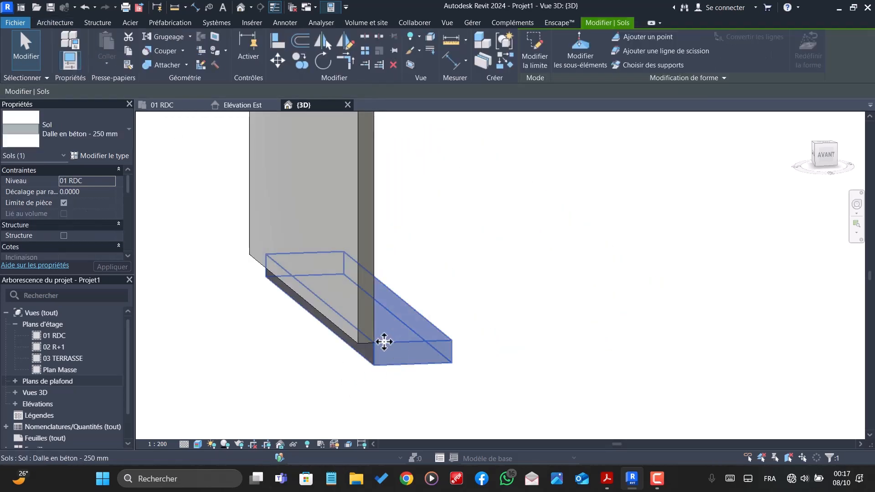
pyautogui.scroll(3, 372, 332)
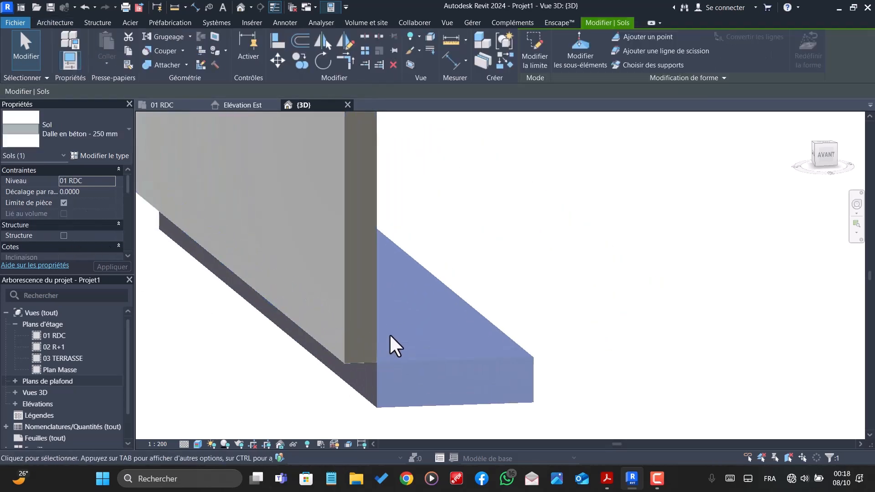
pyautogui.scroll(-2, 383, 381)
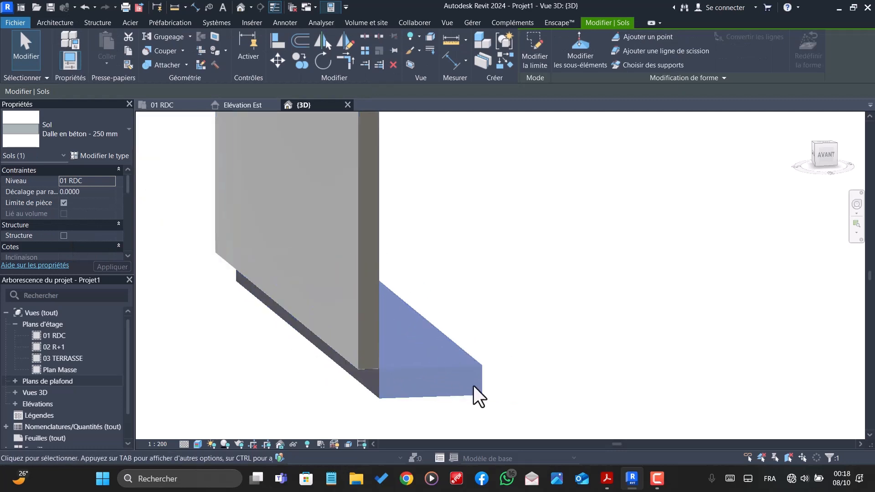
pyautogui.keyDown('shift'); pyautogui.moveTo(475, 384); pyautogui.dragTo(385, 392, button='middle'); pyautogui.keyUp('shift')
pyautogui.scroll(1, 362, 393)
pyautogui.scroll(-1, 315, 381)
pyautogui.scroll(3, 268, 364)
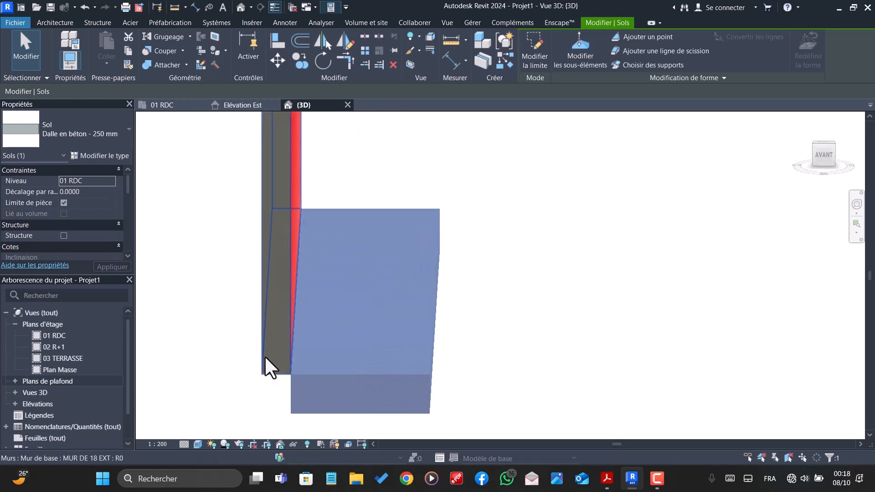
pyautogui.scroll(-3, 294, 366)
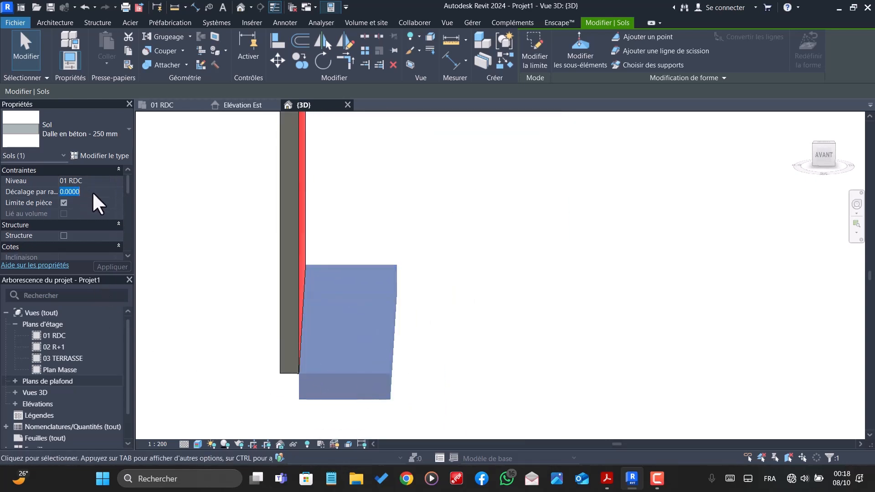
pyautogui.write('0.20')
pyautogui.press('Return')
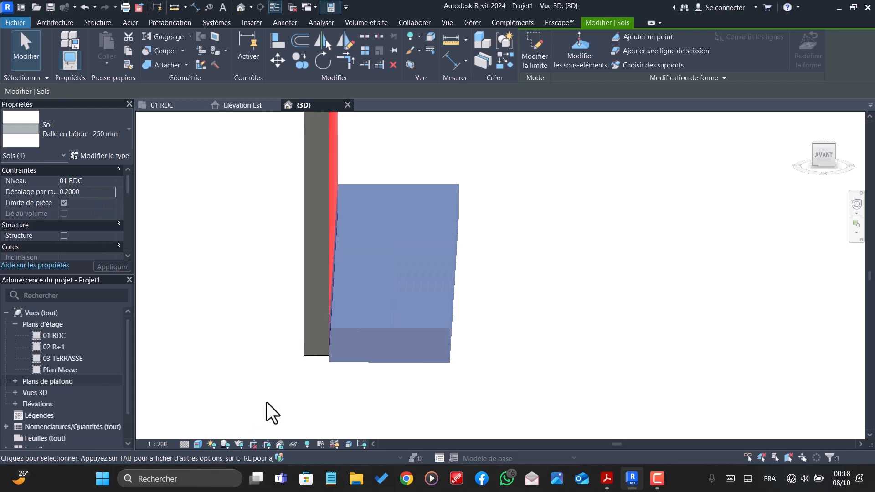
# Step: Examine in 3D how the raised slab sits against the separate wall's base and outer face
pyautogui.keyDown('shift'); pyautogui.moveTo(266, 402); pyautogui.dragTo(373, 390, button='middle'); pyautogui.keyUp('shift')
pyautogui.scroll(5, 348, 383)
pyautogui.scroll(3, 379, 376)
pyautogui.scroll(4, 360, 314)
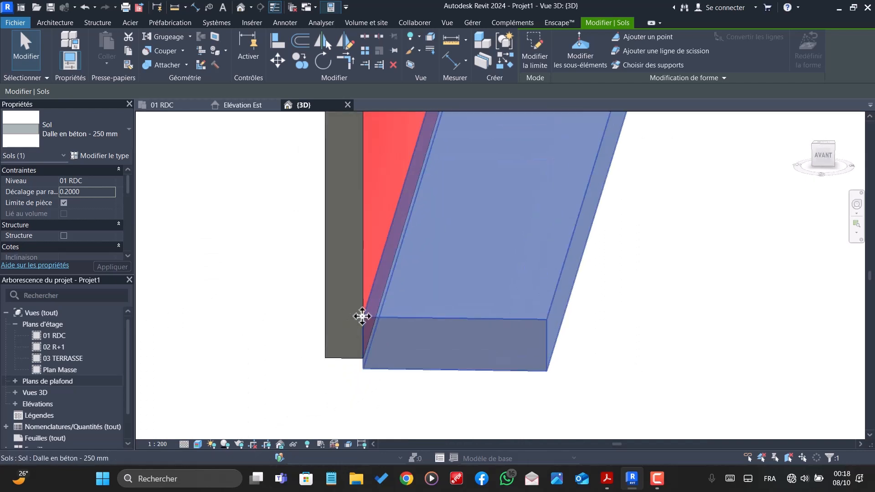
pyautogui.press('Escape')
pyautogui.scroll(-3, 336, 338)
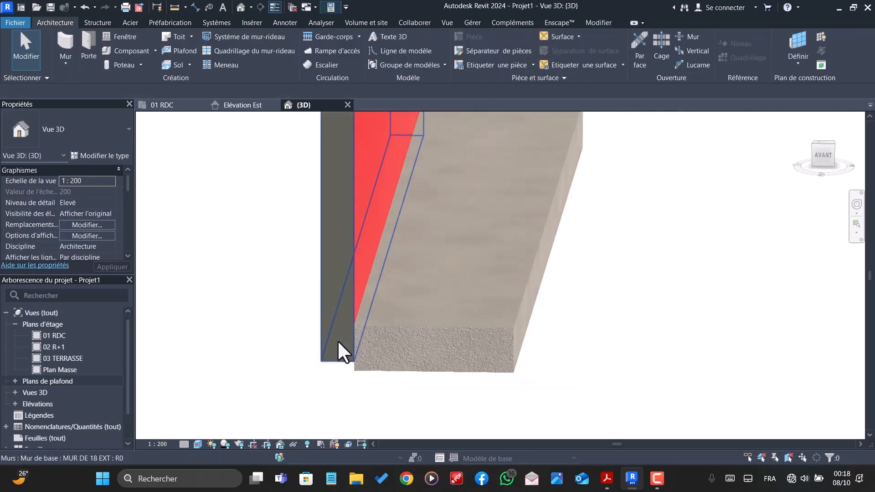
pyautogui.click(343, 280)
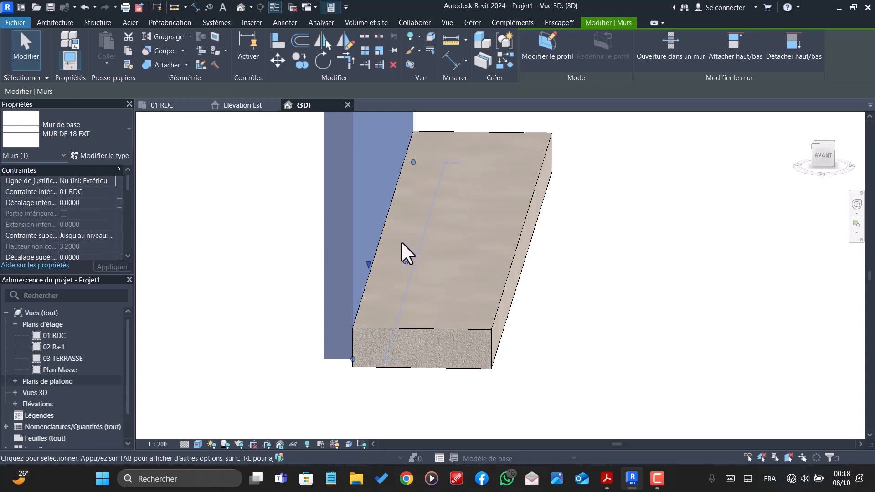
pyautogui.scroll(-3, 528, 354)
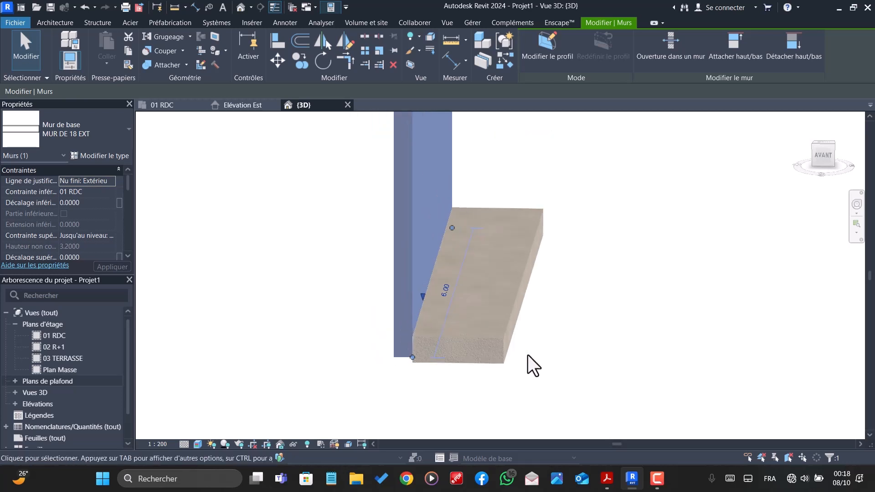
pyautogui.click(449, 365)
pyautogui.scroll(4, 404, 345)
pyautogui.keyDown('shift'); pyautogui.moveTo(403, 344); pyautogui.dragTo(467, 360, button='middle'); pyautogui.keyUp('shift')
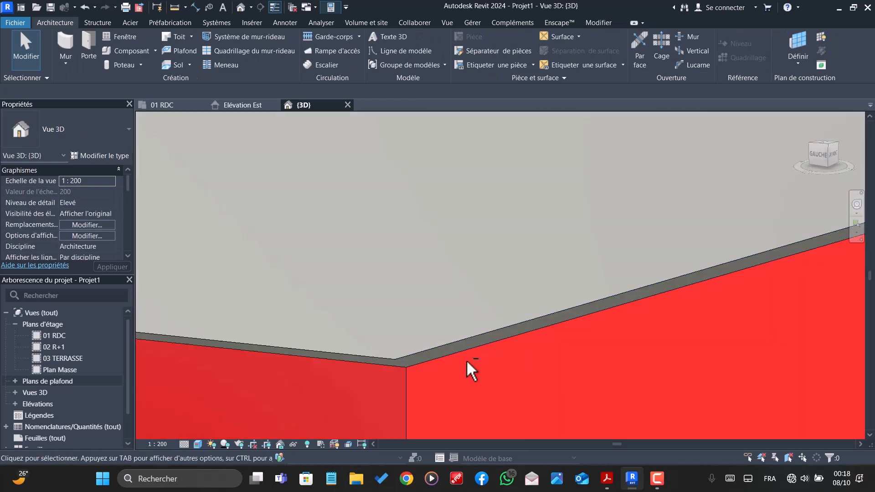
pyautogui.scroll(-2, 398, 345)
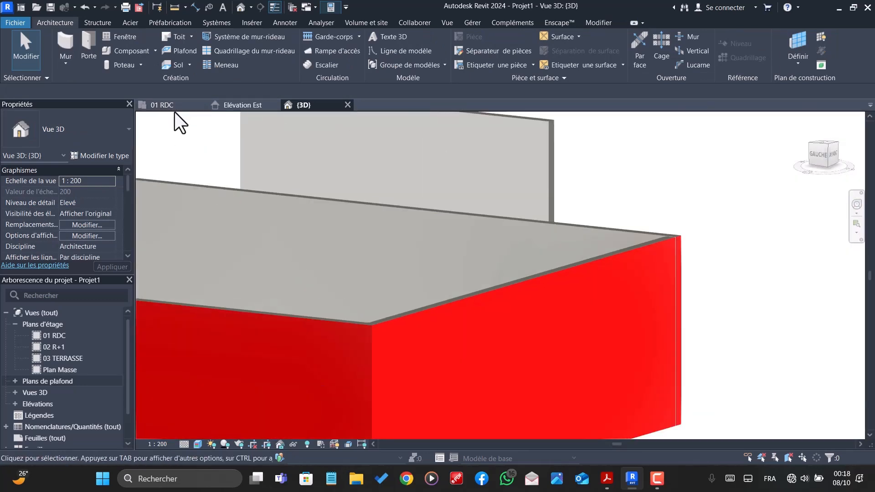
# Step: Delete the separate wall beside the slab in the 01 RDC floor plan
pyautogui.click(164, 106)
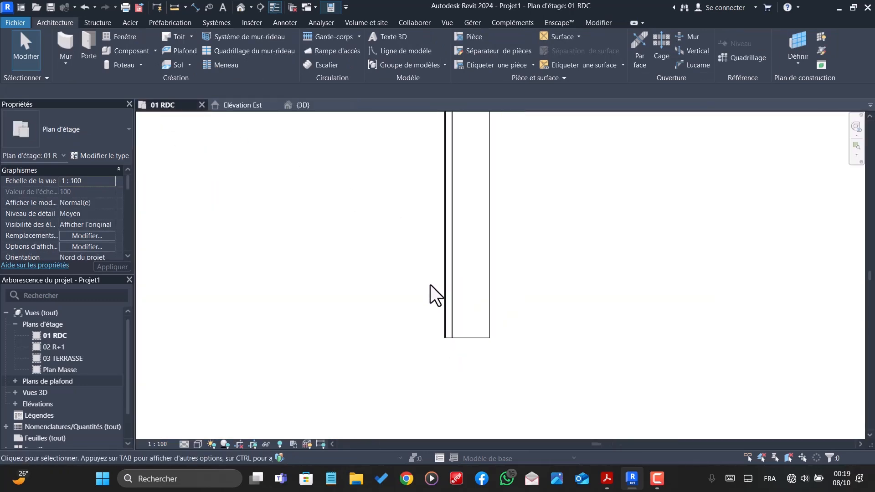
pyautogui.scroll(-1, 431, 285)
pyautogui.click(448, 280)
pyautogui.click(435, 272)
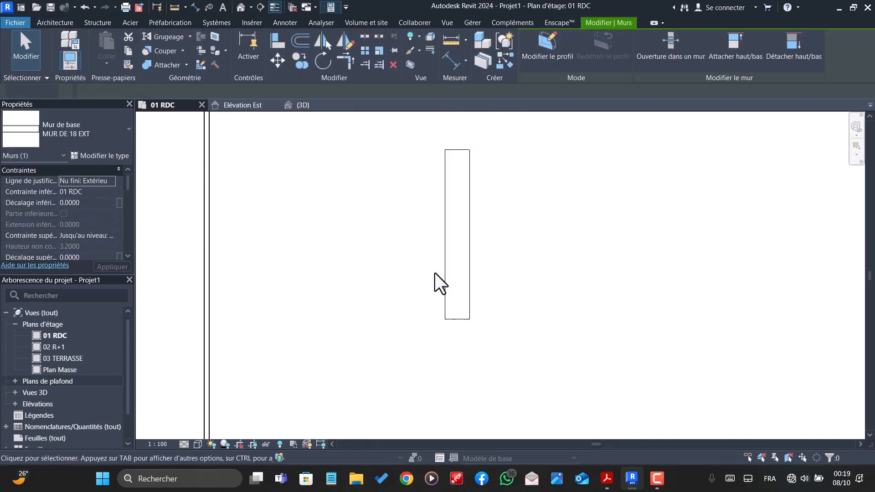
# Step: Draw a MUR DE 18 EXT wall over the slab along its left edge, from the upper corner to the lower corner
pyautogui.click(66, 46)
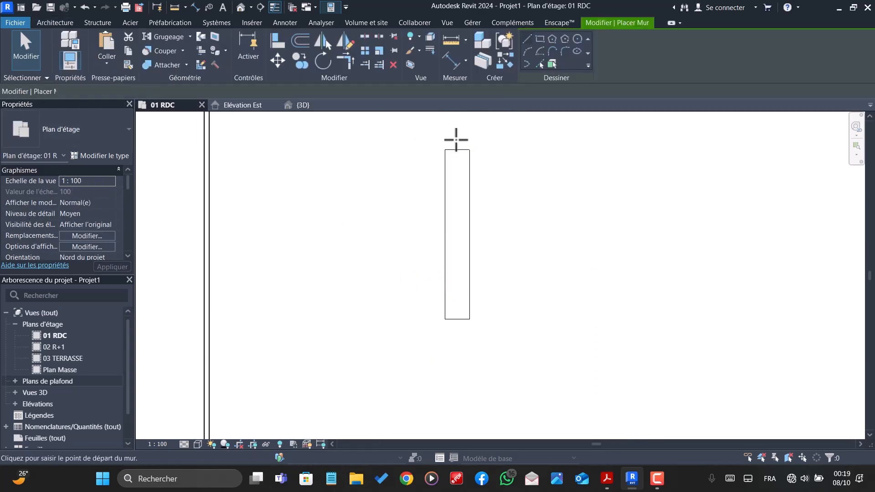
pyautogui.click(439, 156)
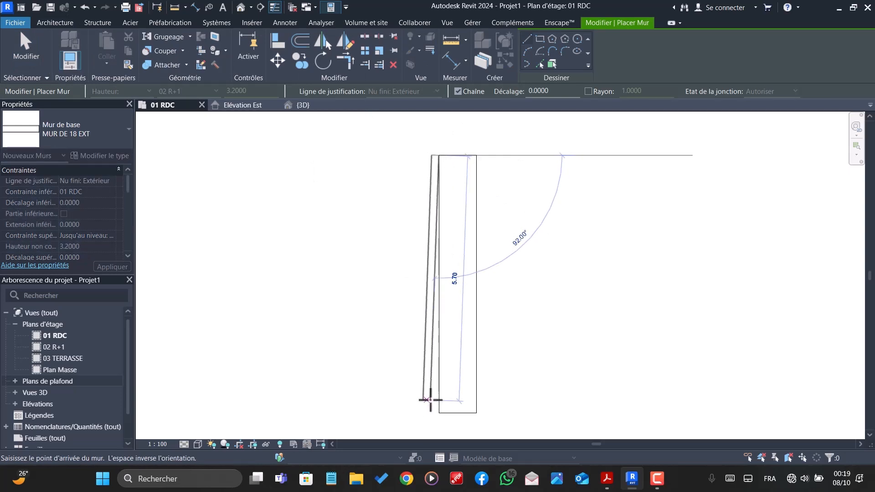
pyautogui.scroll(4, 441, 412)
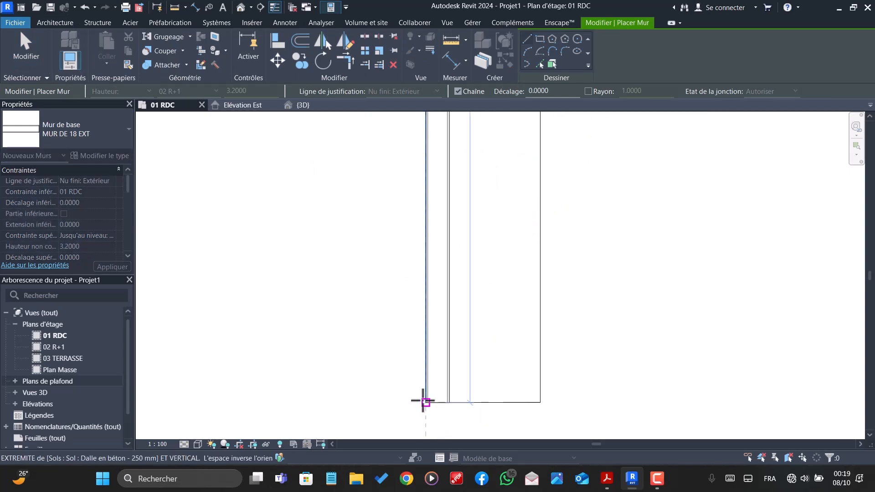
pyautogui.click(423, 401)
pyautogui.press('Escape')
pyautogui.press('Escape')
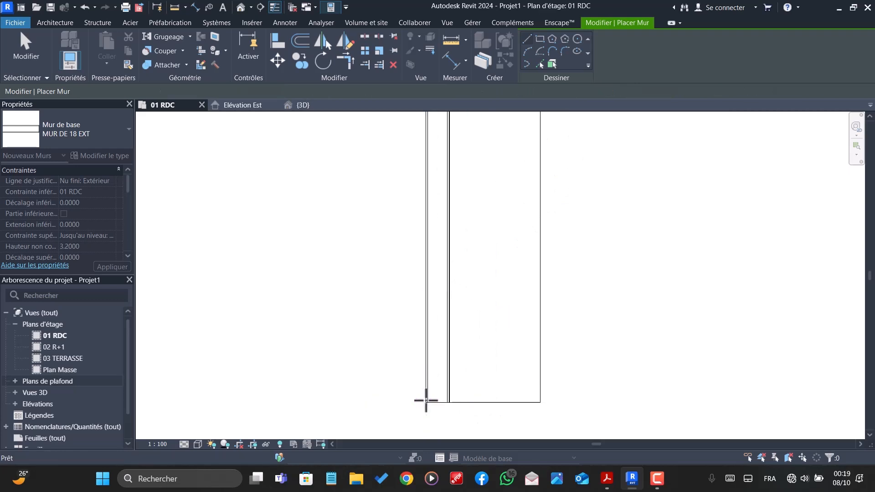
# Step: Examine in 3D how the new MUR DE 18 EXT wall overlaps the raised slab, and check the wall's base constraints
pyautogui.click(320, 107)
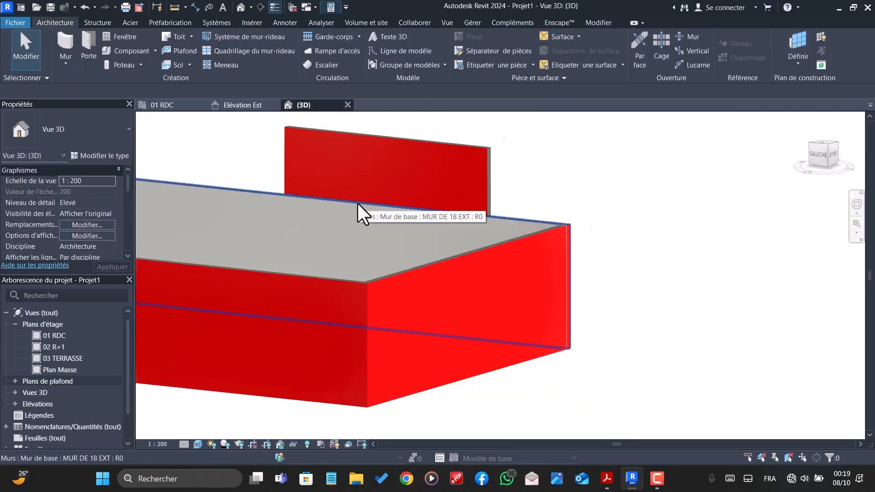
pyautogui.scroll(-2, 358, 204)
pyautogui.keyDown('shift'); pyautogui.moveTo(452, 239); pyautogui.dragTo(360, 256, button='middle'); pyautogui.keyUp('shift')
pyautogui.scroll(4, 374, 259)
pyautogui.keyDown('shift'); pyautogui.moveTo(425, 292); pyautogui.dragTo(505, 277, button='middle'); pyautogui.keyUp('shift')
pyautogui.keyDown('shift'); pyautogui.moveTo(445, 285); pyautogui.dragTo(417, 199, button='middle'); pyautogui.keyUp('shift')
pyautogui.click(421, 196)
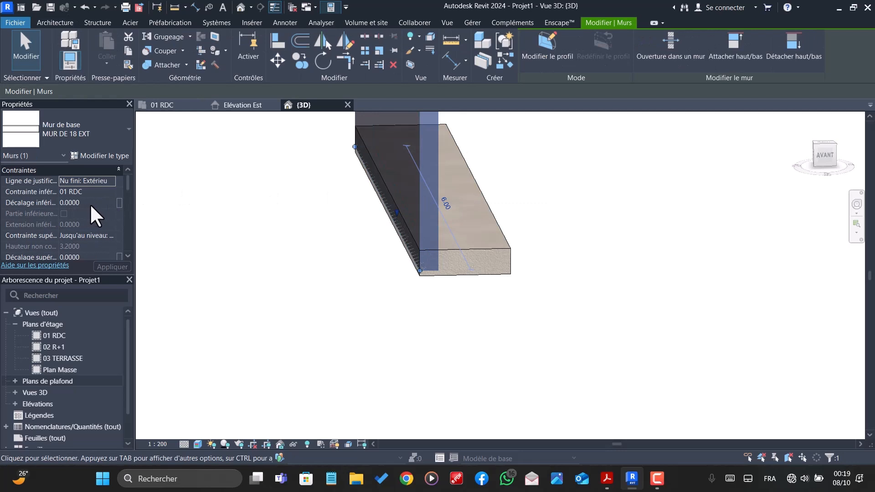
pyautogui.scroll(-2, 91, 255)
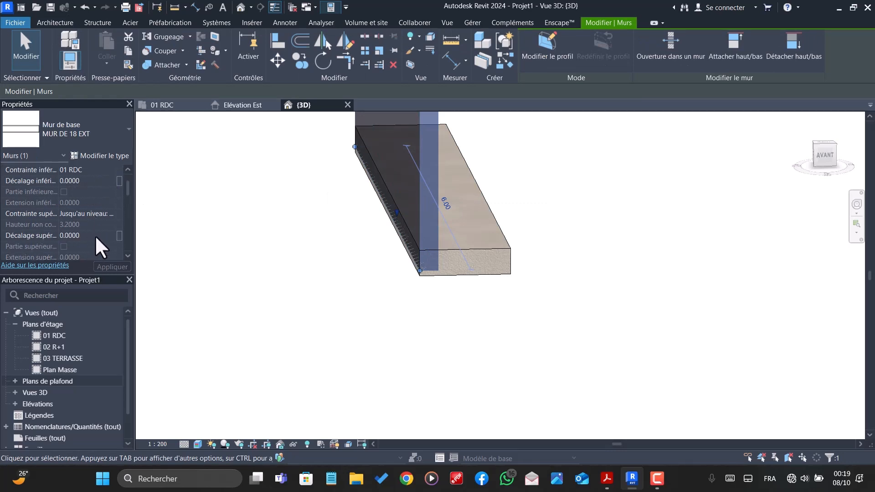
pyautogui.scroll(2, 87, 190)
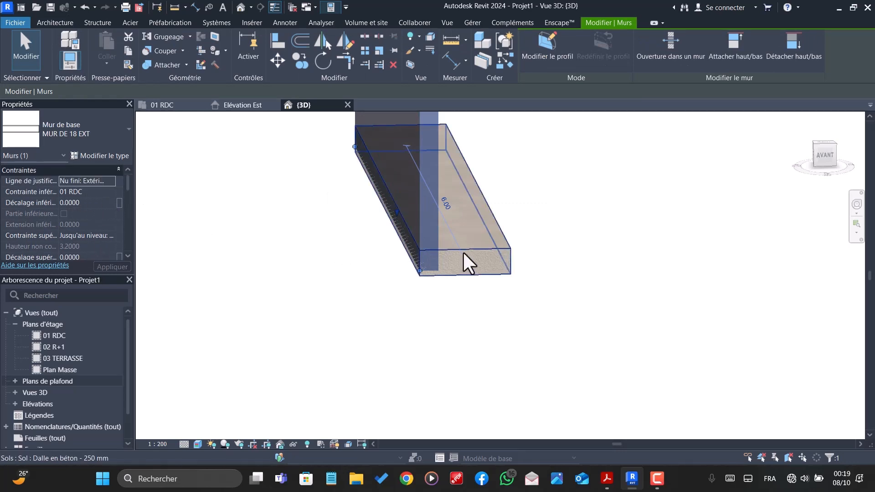
pyautogui.press('Escape')
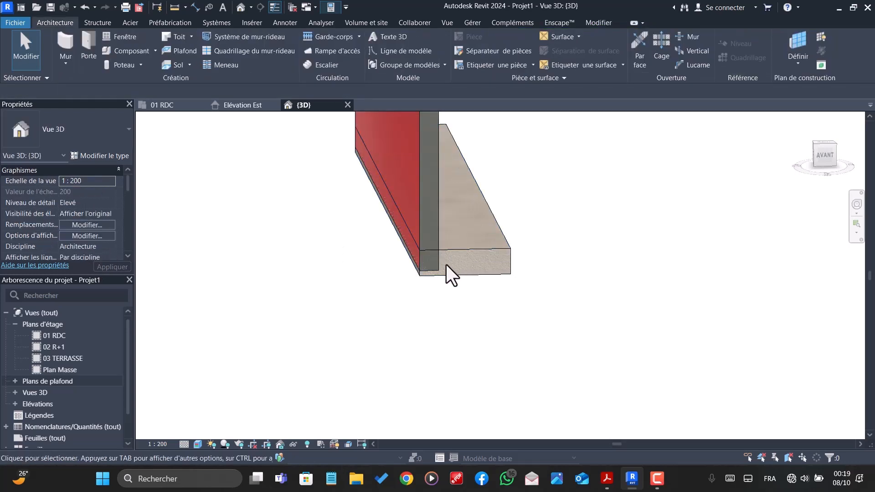
pyautogui.keyDown('shift'); pyautogui.moveTo(410, 353); pyautogui.dragTo(480, 300, button='middle'); pyautogui.keyUp('shift')
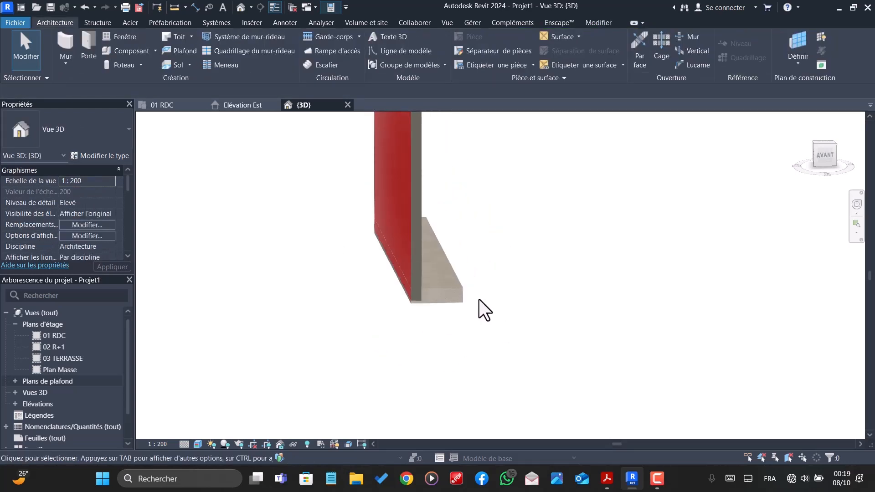
# Step: Set the concrete slab's height offset from level 01 RDC to 0
pyautogui.click(439, 285)
pyautogui.click(87, 191)
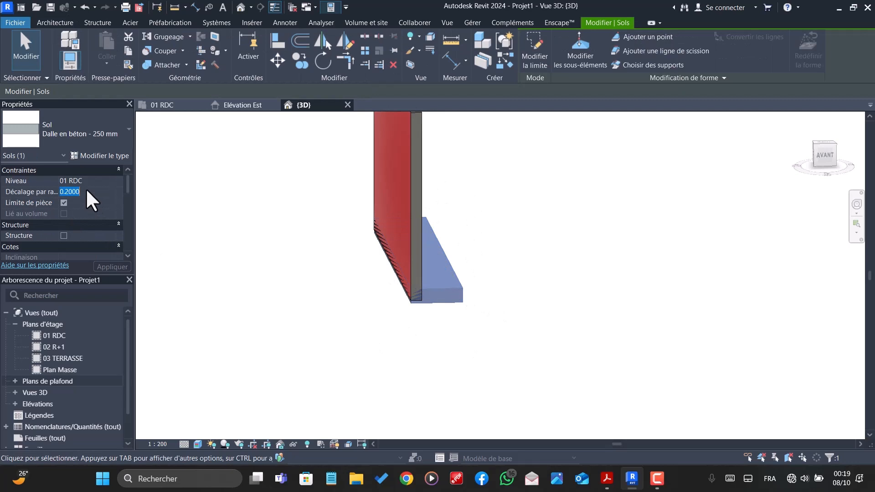
pyautogui.write('0')
pyautogui.press('Return')
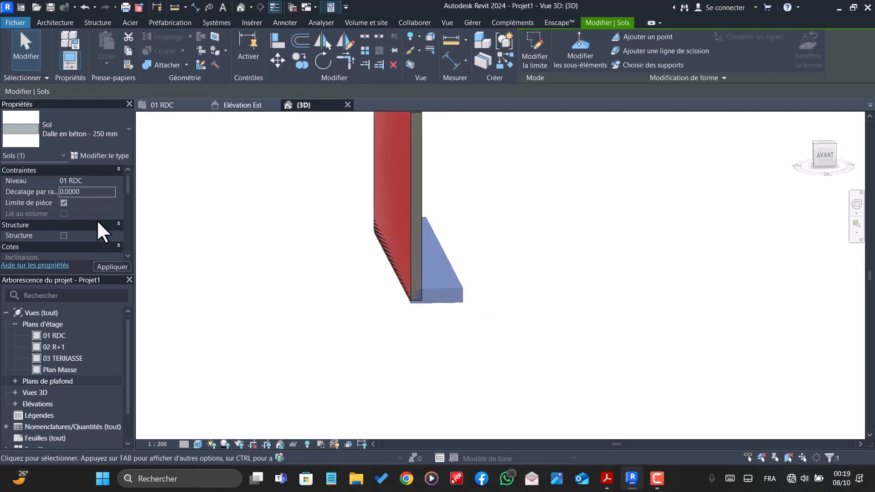
pyautogui.press('Return')
pyautogui.scroll(1, 463, 315)
pyautogui.press('Escape')
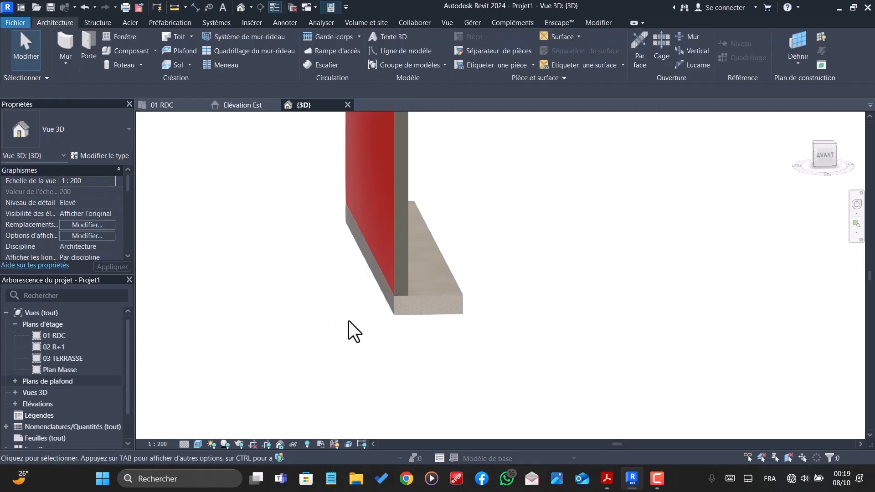
# Step: Examine the junction between the wall's base and the slab's top and outer edge from close up and from farther away
pyautogui.scroll(2, 346, 318)
pyautogui.keyDown('shift'); pyautogui.moveTo(346, 316); pyautogui.dragTo(446, 231, button='middle'); pyautogui.keyUp('shift')
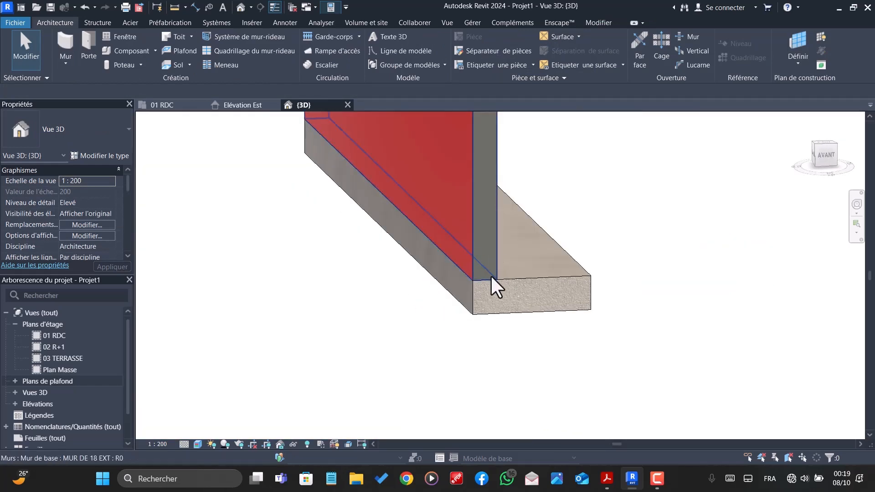
pyautogui.scroll(5, 467, 279)
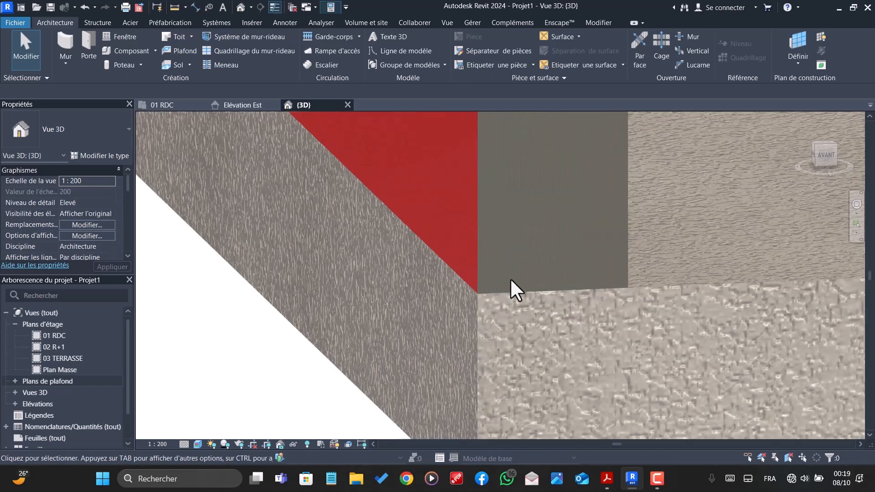
pyautogui.scroll(-5, 511, 281)
pyautogui.keyDown('shift'); pyautogui.moveTo(528, 298); pyautogui.dragTo(427, 325, button='middle'); pyautogui.keyUp('shift')
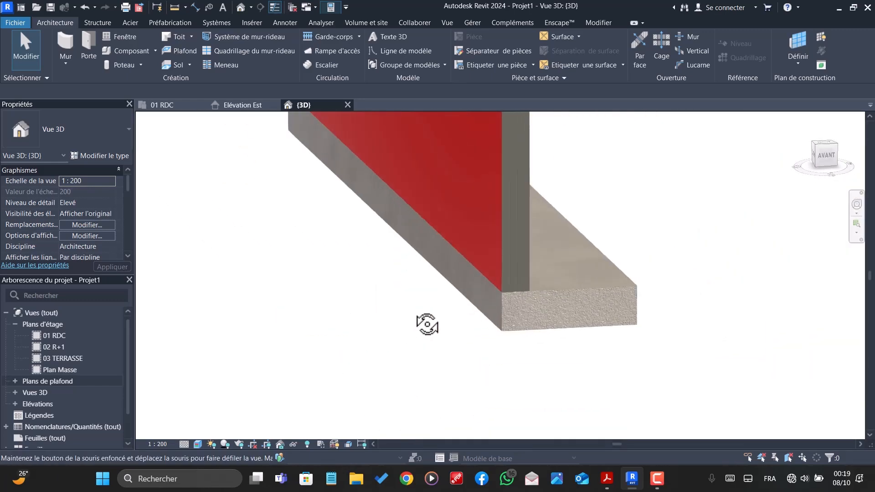
pyautogui.scroll(4, 504, 256)
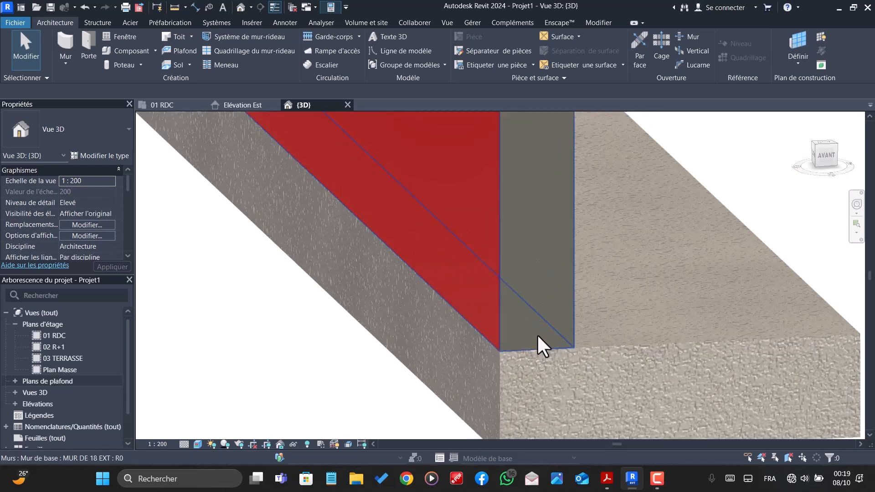
pyautogui.scroll(-3, 444, 287)
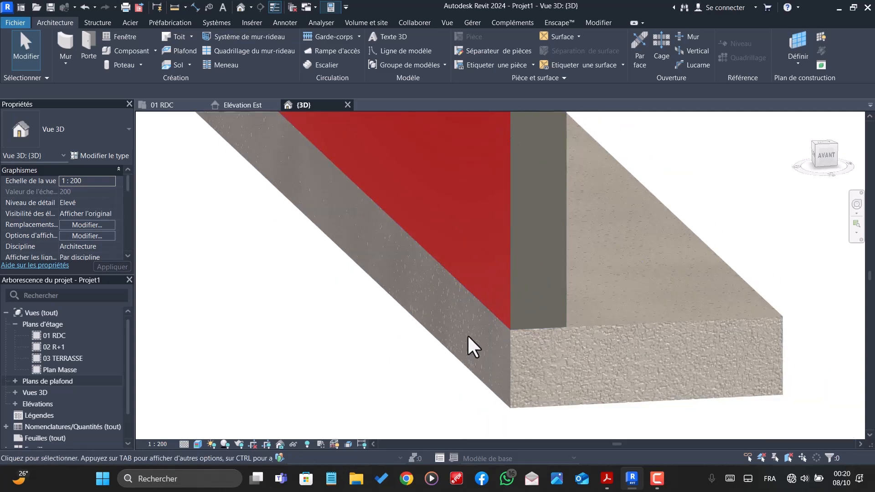
pyautogui.scroll(-5, 474, 339)
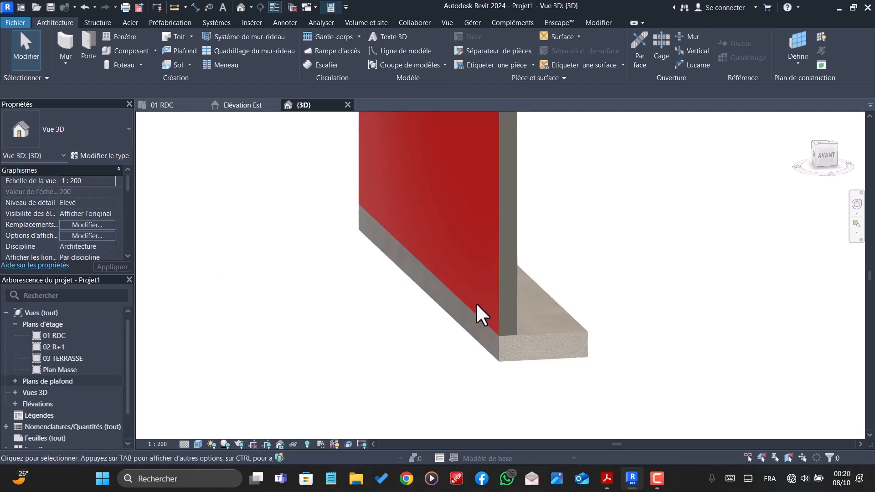
pyautogui.scroll(-4, 476, 303)
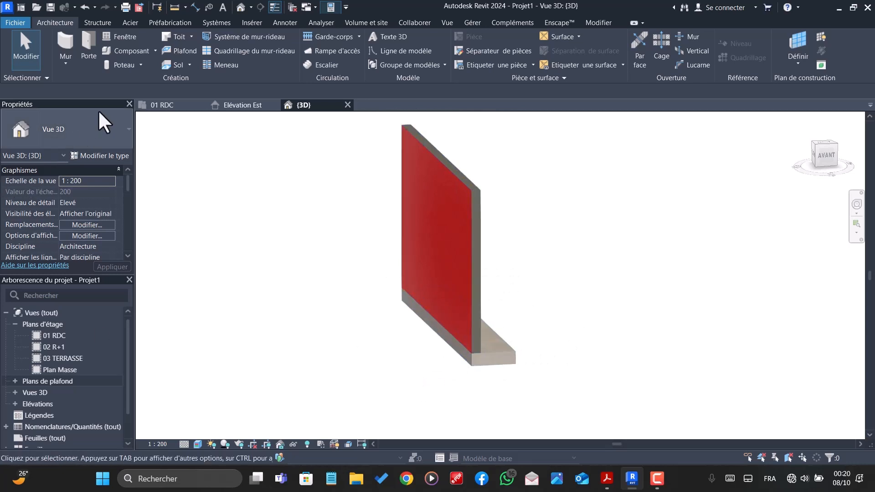
# Step: Edit the MUR DE 18 EXT type's structure, unlock the base of the interior-side finish in the section preview, and accept the changes
pyautogui.click(476, 275)
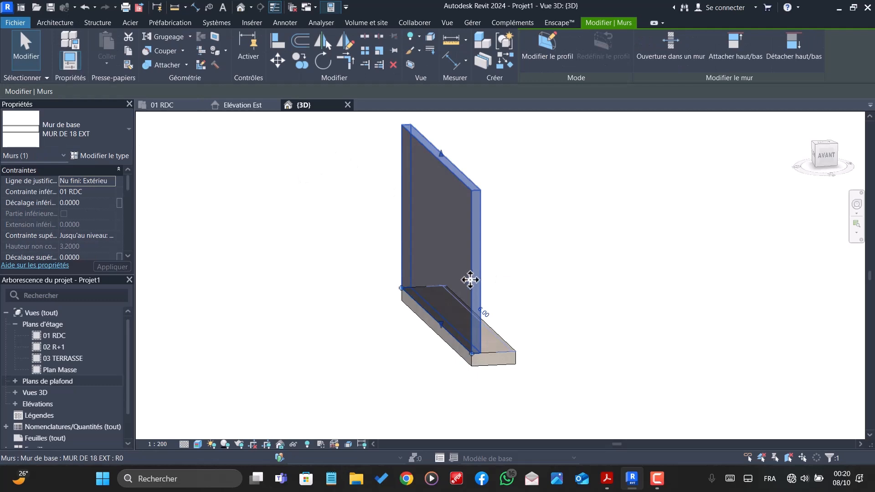
pyautogui.click(97, 156)
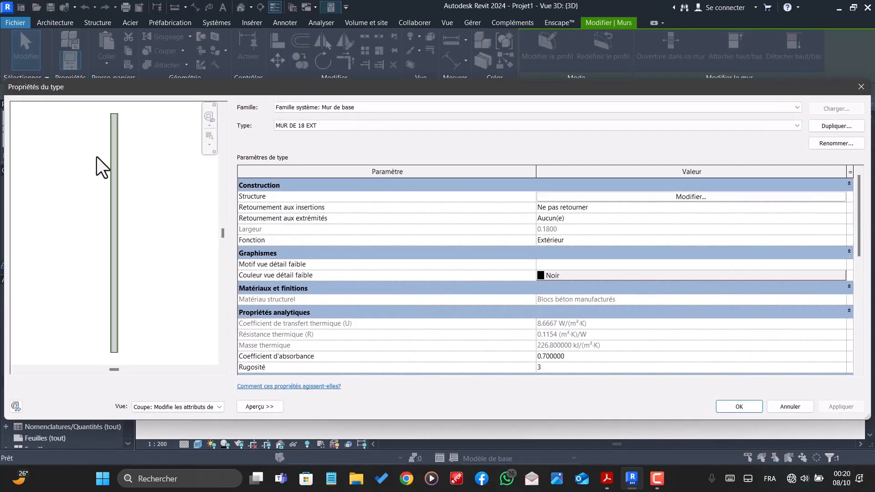
pyautogui.click(637, 197)
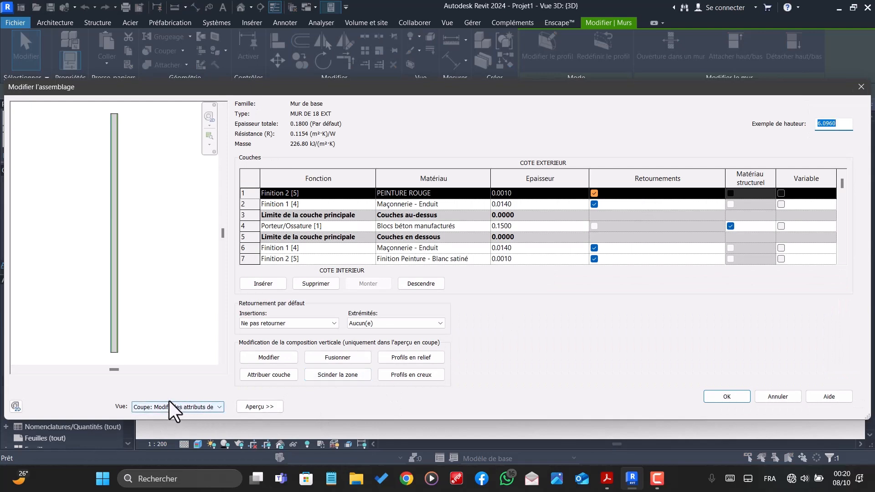
pyautogui.click(269, 357)
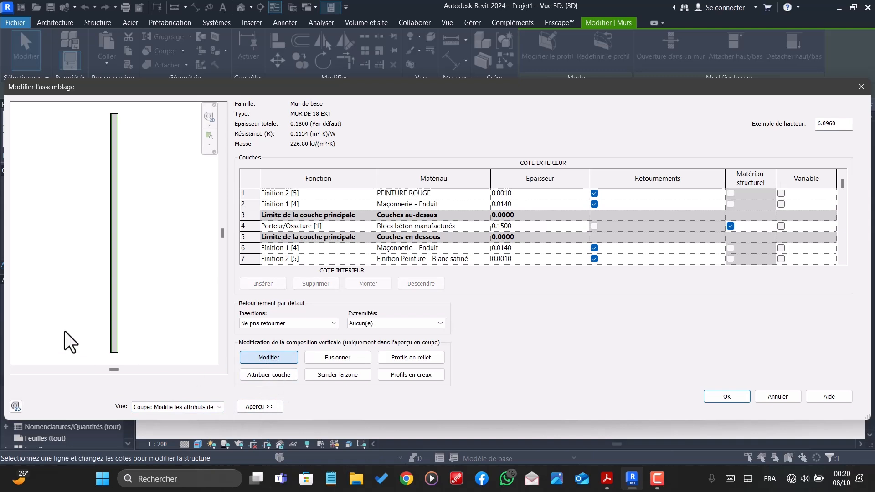
pyautogui.scroll(2, 64, 332)
pyautogui.scroll(-3, 113, 182)
pyautogui.scroll(3, 121, 269)
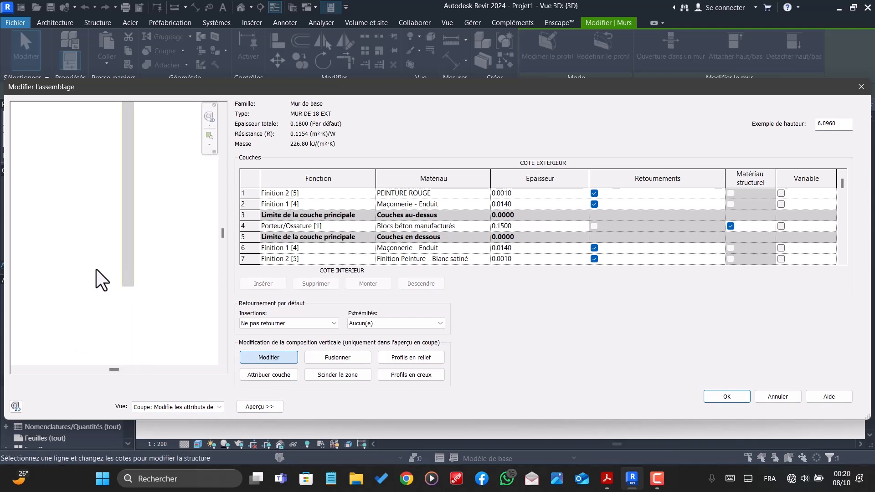
pyautogui.scroll(5, 114, 278)
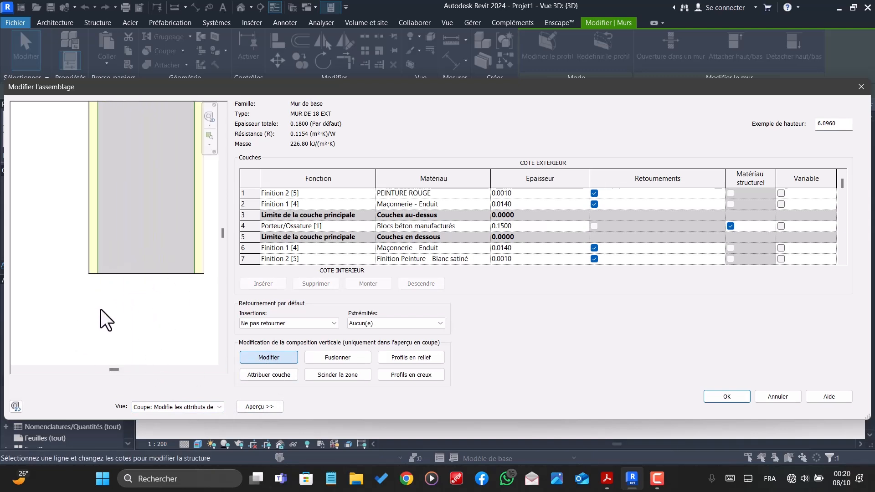
pyautogui.scroll(5, 179, 280)
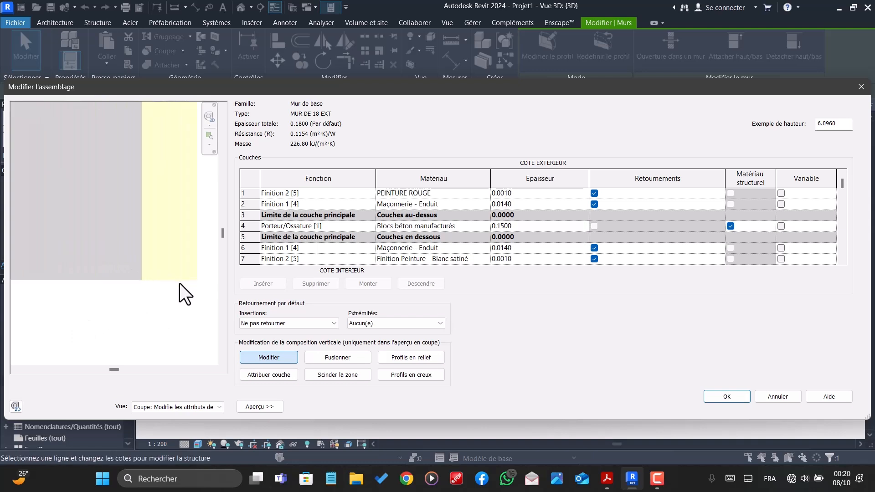
pyautogui.scroll(1, 179, 283)
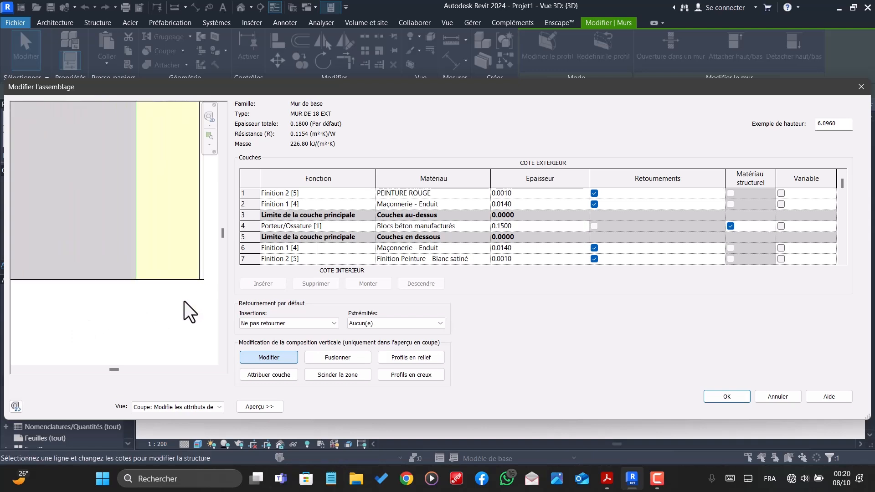
pyautogui.scroll(-3, 178, 291)
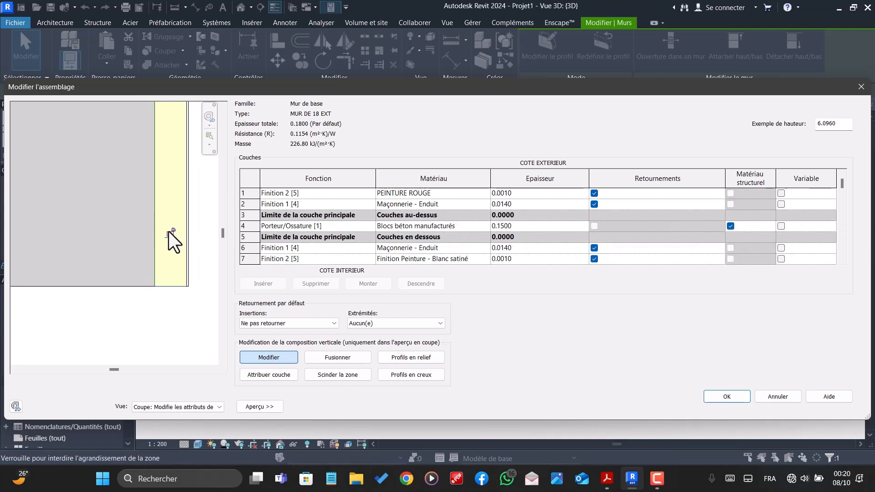
pyautogui.scroll(-4, 178, 247)
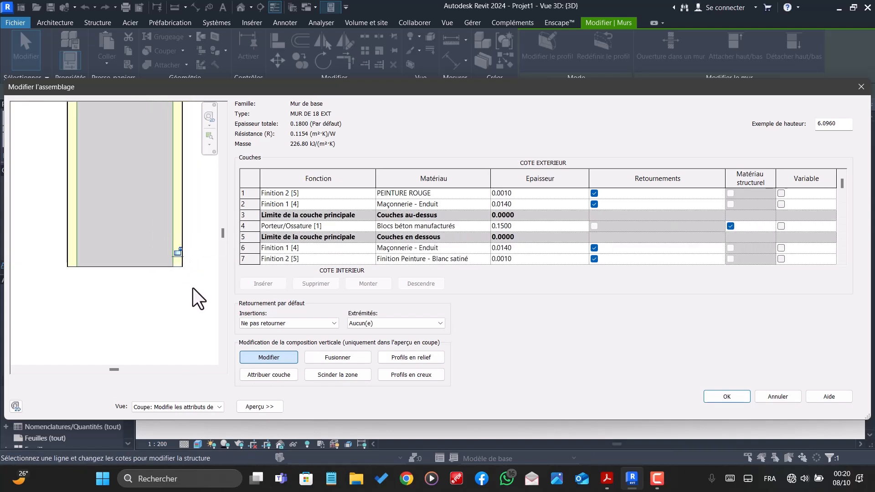
pyautogui.click(727, 397)
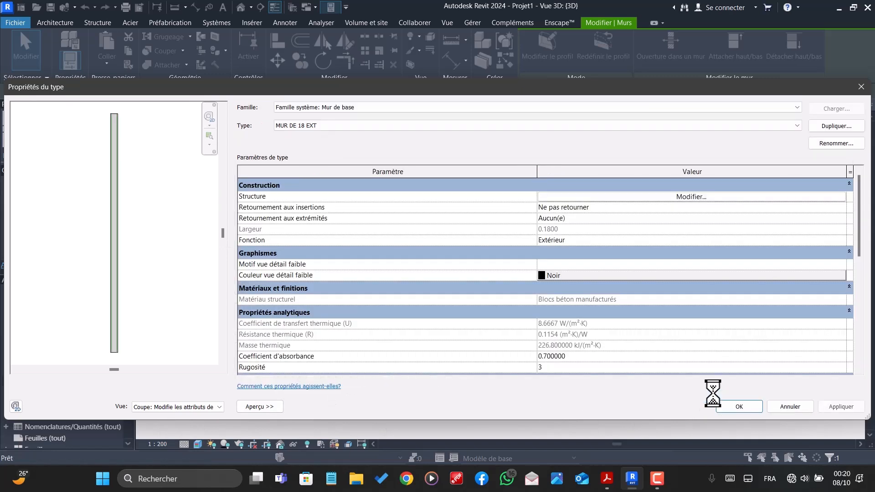
pyautogui.click(727, 405)
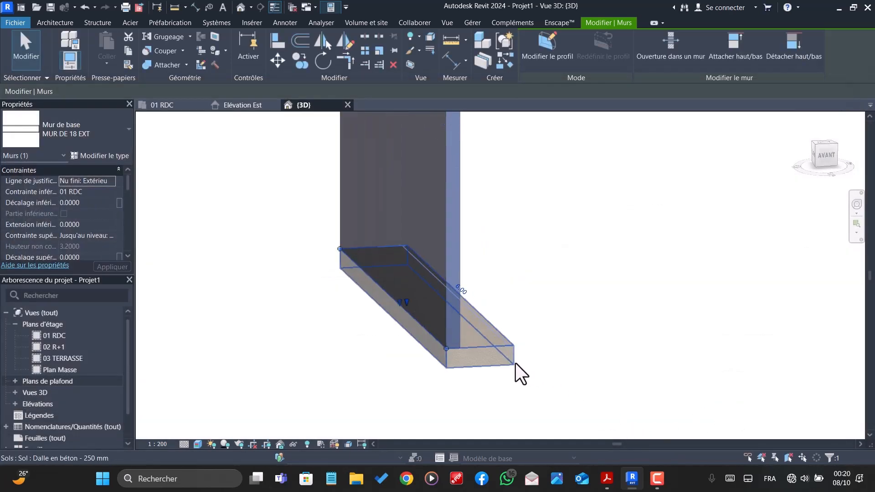
# Step: Stretch the wall's base down to the slab's underside with its base shape handle, giving a base offset of -0.25 m
pyautogui.scroll(2, 343, 307)
pyautogui.scroll(-3, 394, 357)
pyautogui.scroll(4, 433, 319)
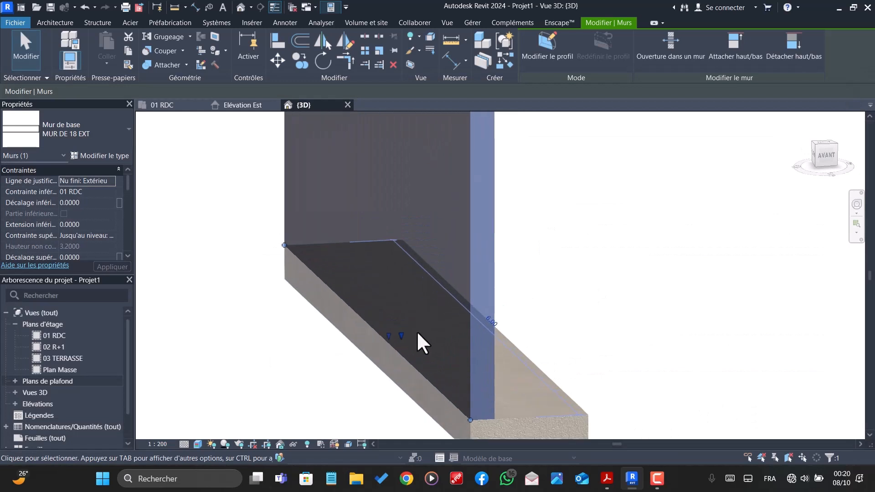
pyautogui.moveTo(385, 336); pyautogui.dragTo(392, 368)
pyautogui.click(297, 362)
pyautogui.scroll(-2, 238, 344)
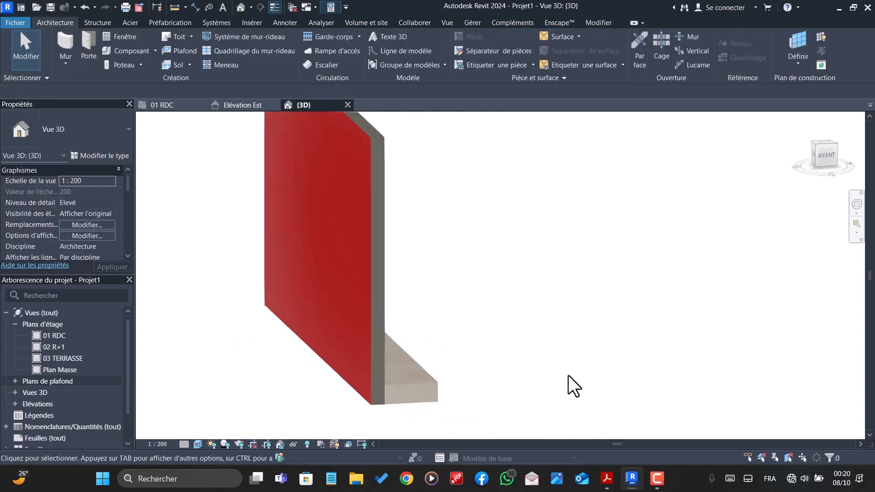
# Step: Examine in 3D where the lowered wall base and the concrete slab overlap, selecting the slab and then the wall
pyautogui.scroll(2, 350, 384)
pyautogui.scroll(-1, 351, 387)
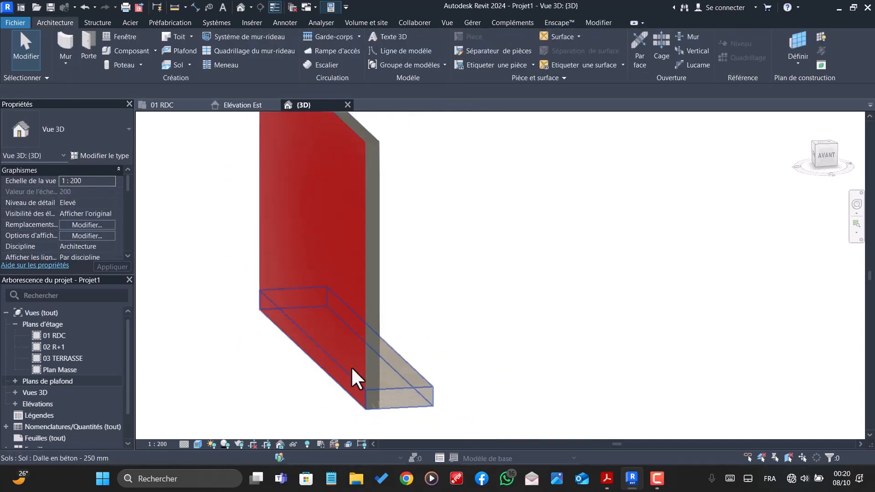
pyautogui.moveTo(403, 405); pyautogui.dragTo(343, 404, button='middle')
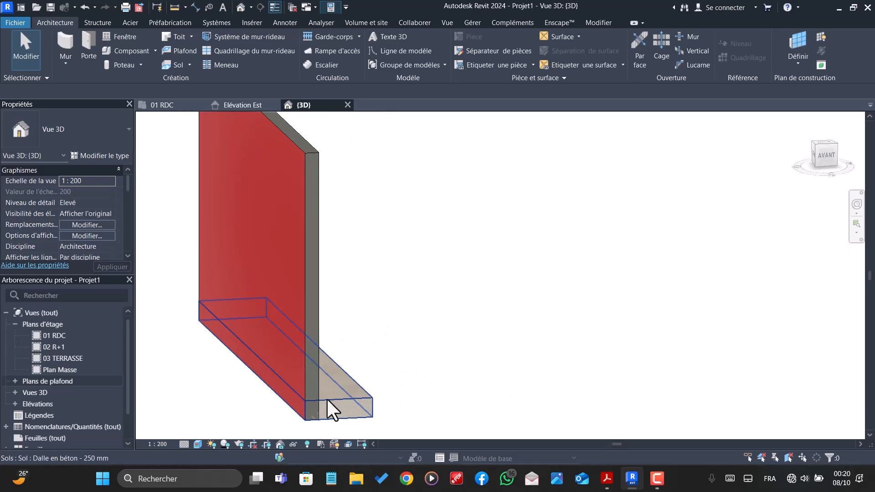
pyautogui.click(286, 380)
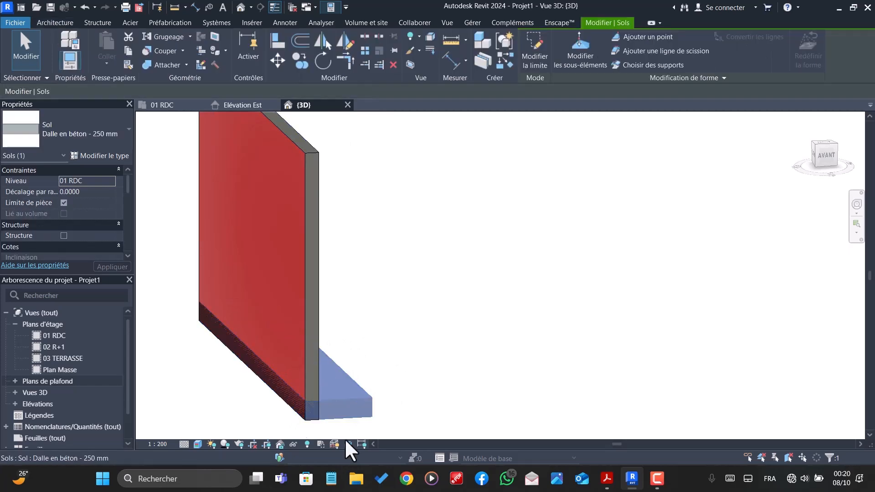
pyautogui.scroll(3, 311, 415)
pyautogui.scroll(1, 311, 415)
pyautogui.scroll(-1, 389, 367)
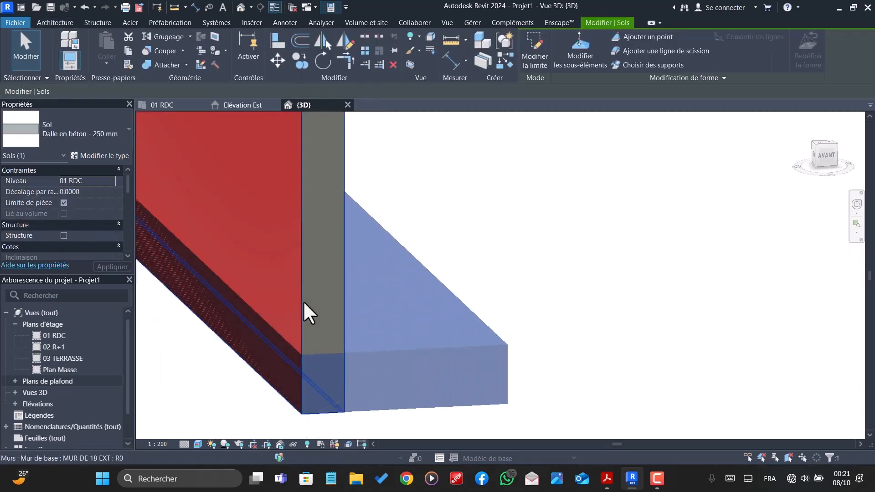
pyautogui.click(302, 301)
pyautogui.scroll(-2, 315, 316)
pyautogui.scroll(-2, 314, 316)
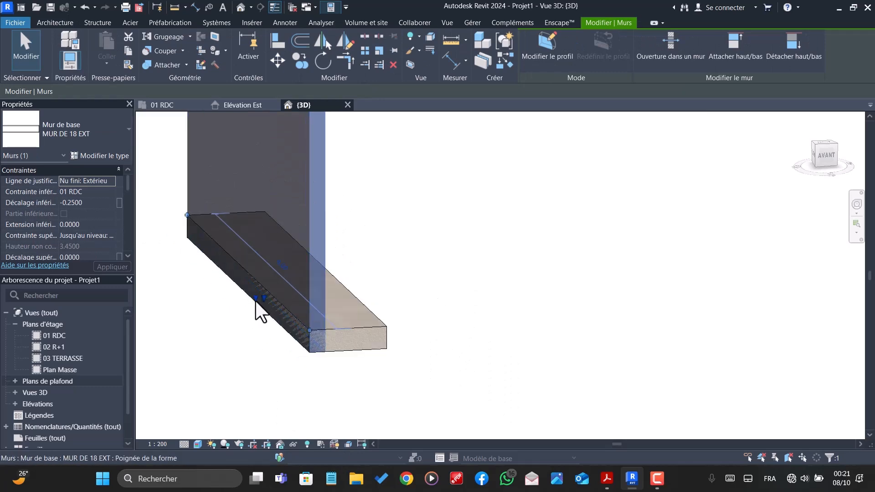
# Step: Try to stretch the wall's unlocked base layers below the slab's underside, and examine the wall-slab junction in 3D
pyautogui.moveTo(256, 300); pyautogui.dragTo(261, 354)
pyautogui.scroll(4, 261, 282)
pyautogui.press('Escape')
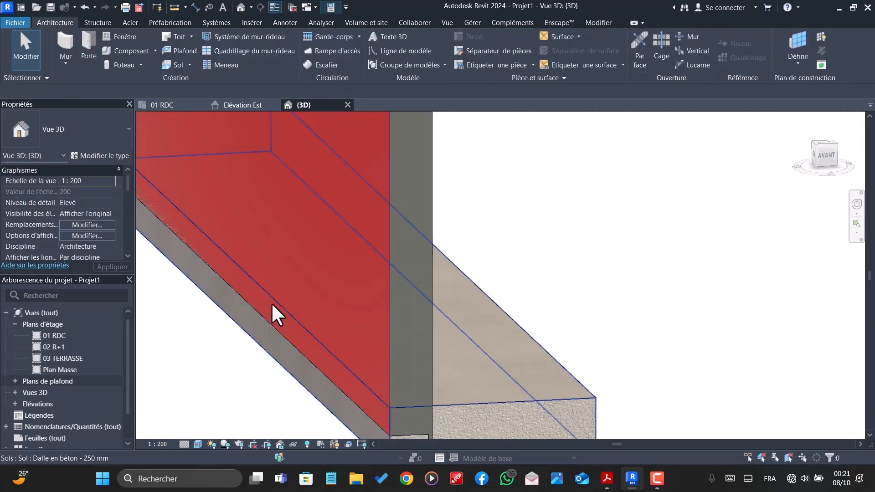
pyautogui.scroll(-2, 344, 403)
pyautogui.scroll(4, 365, 411)
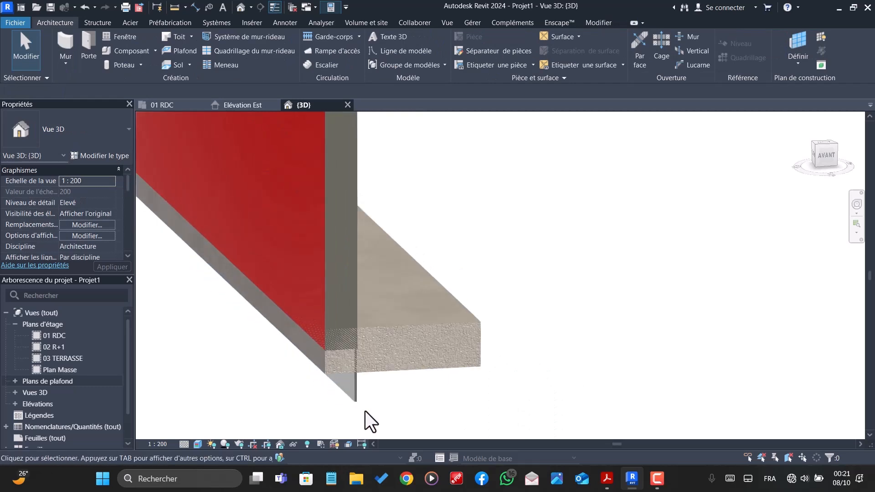
pyautogui.keyDown('shift'); pyautogui.moveTo(371, 405); pyautogui.dragTo(225, 342, button='middle'); pyautogui.keyUp('shift')
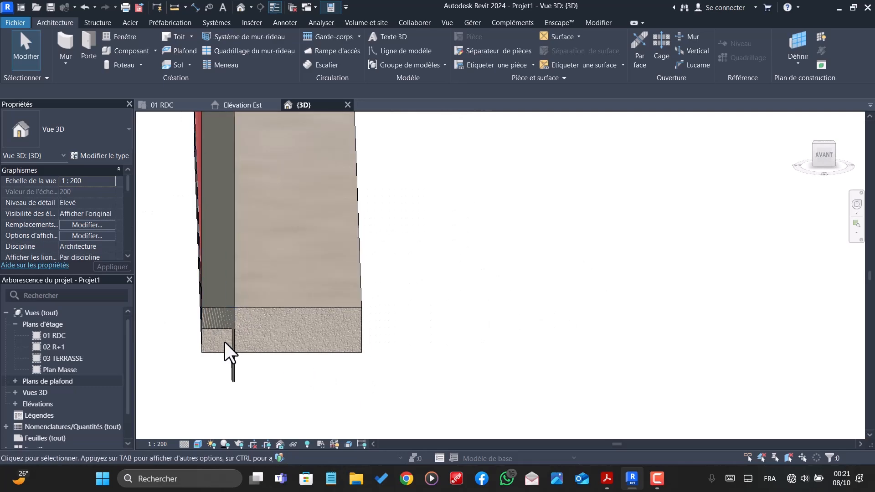
pyautogui.keyDown('shift'); pyautogui.moveTo(278, 358); pyautogui.dragTo(237, 317, button='middle'); pyautogui.keyUp('shift')
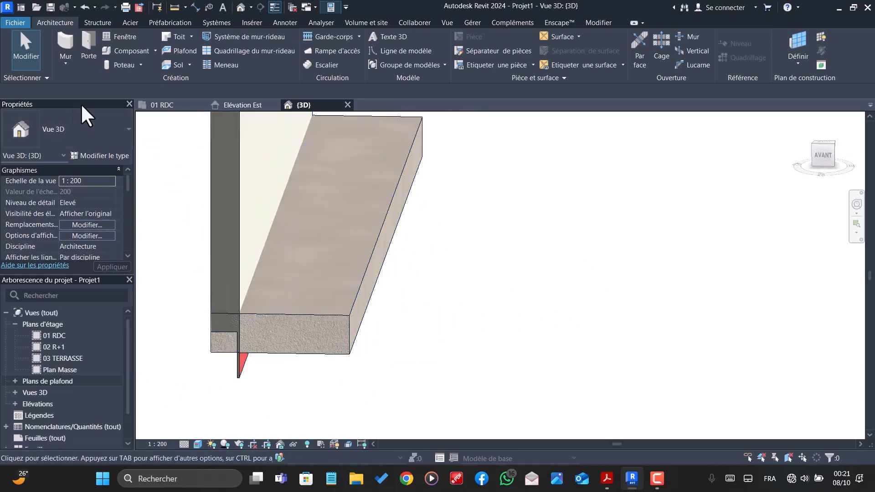
# Step: Undo the last two stretches of the wall's base
pyautogui.click(85, 7)
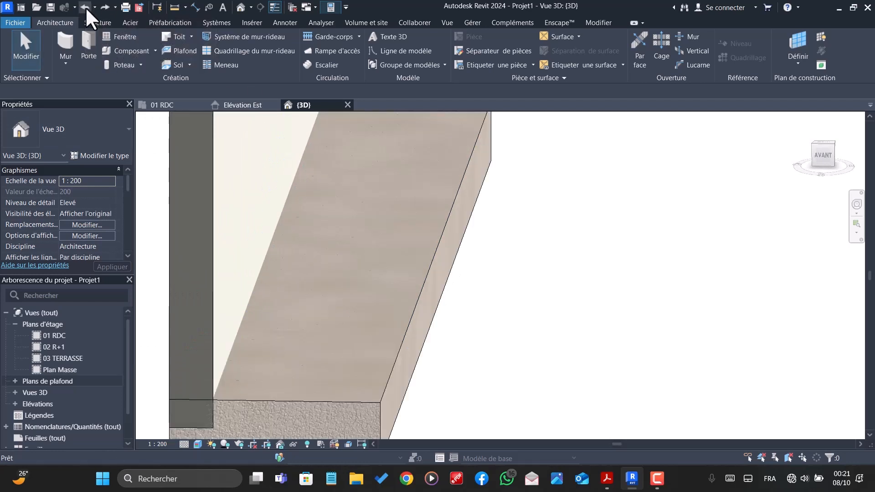
pyautogui.scroll(-3, 567, 313)
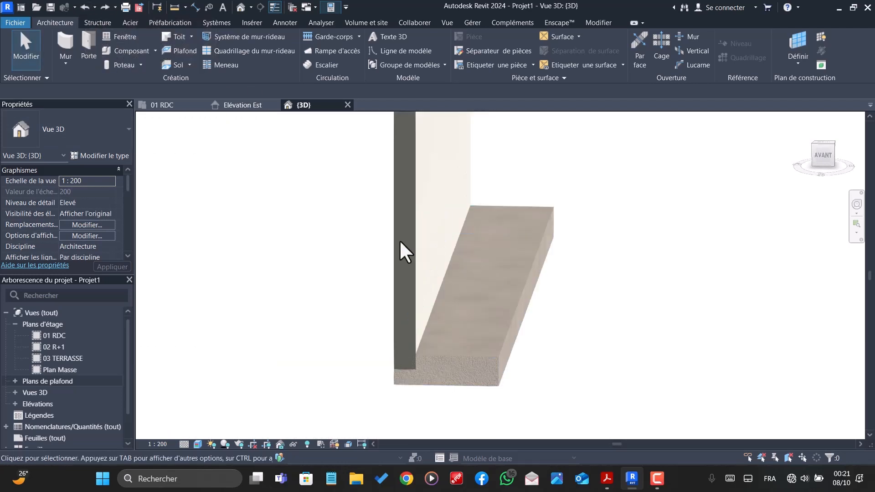
pyautogui.click(86, 5)
pyautogui.keyDown('shift'); pyautogui.moveTo(344, 302); pyautogui.dragTo(412, 314, button='middle'); pyautogui.keyUp('shift')
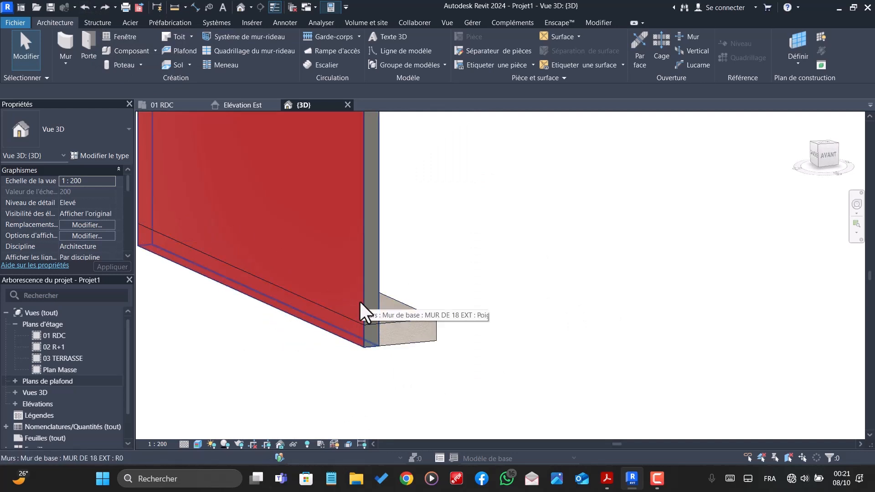
# Step: Edit the MUR DE 18 EXT type's structure, unlock the base of the exterior-side finish in the section preview, and accept the changes
pyautogui.click(360, 235)
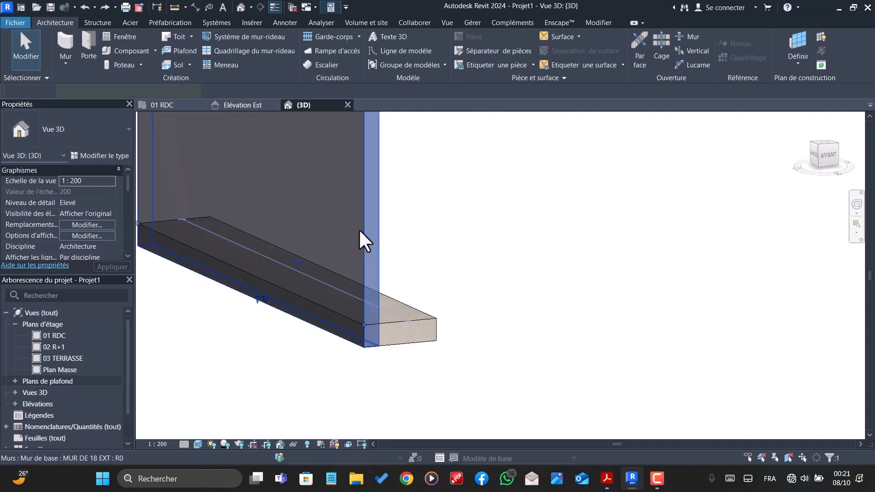
pyautogui.click(98, 153)
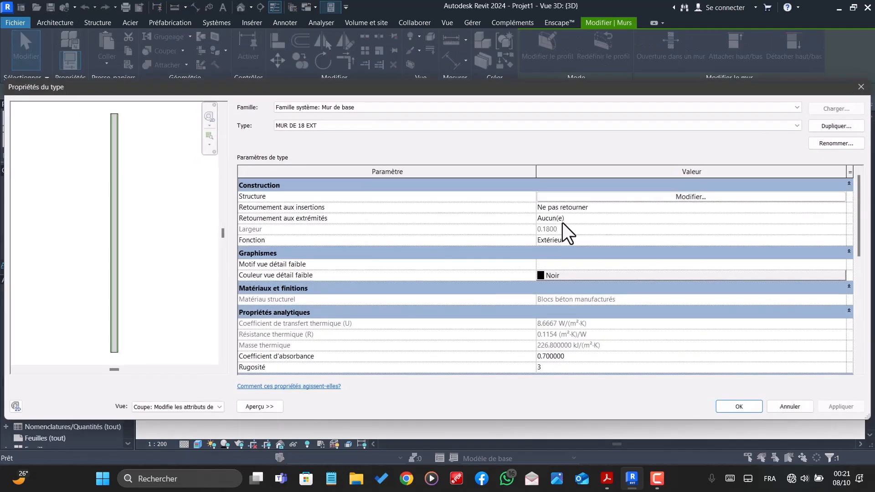
pyautogui.click(615, 196)
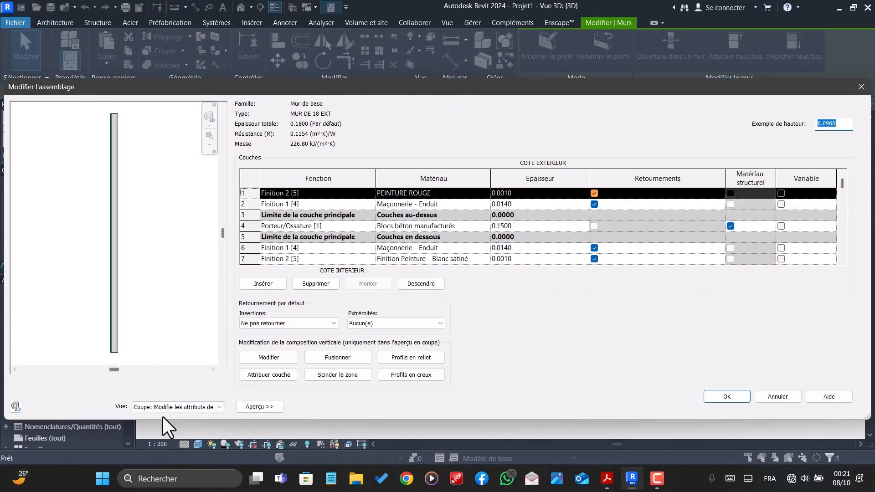
pyautogui.click(277, 358)
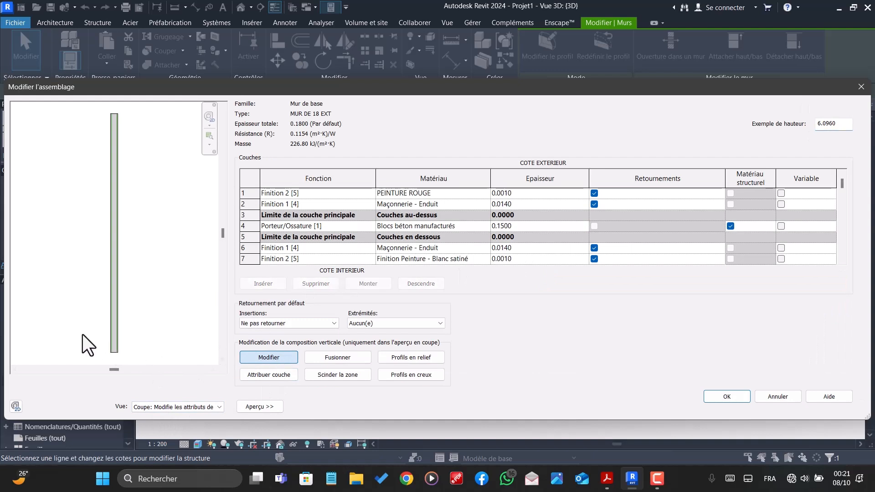
pyautogui.scroll(5, 83, 335)
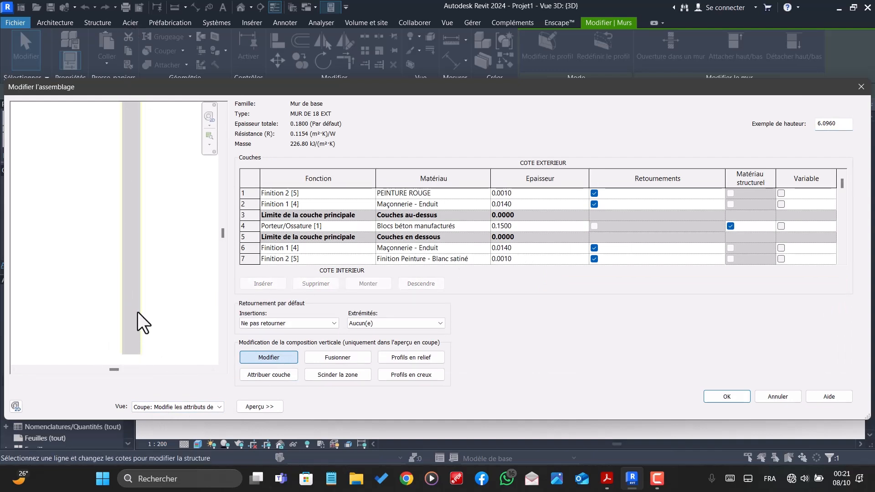
pyautogui.scroll(3, 139, 319)
pyautogui.scroll(3, 139, 321)
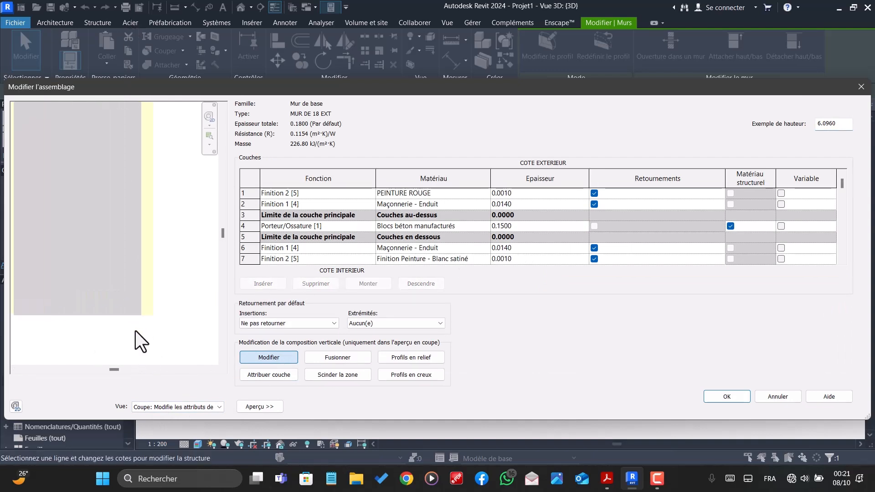
pyautogui.moveTo(156, 261); pyautogui.dragTo(67, 294, button='middle')
pyautogui.scroll(1, 68, 293)
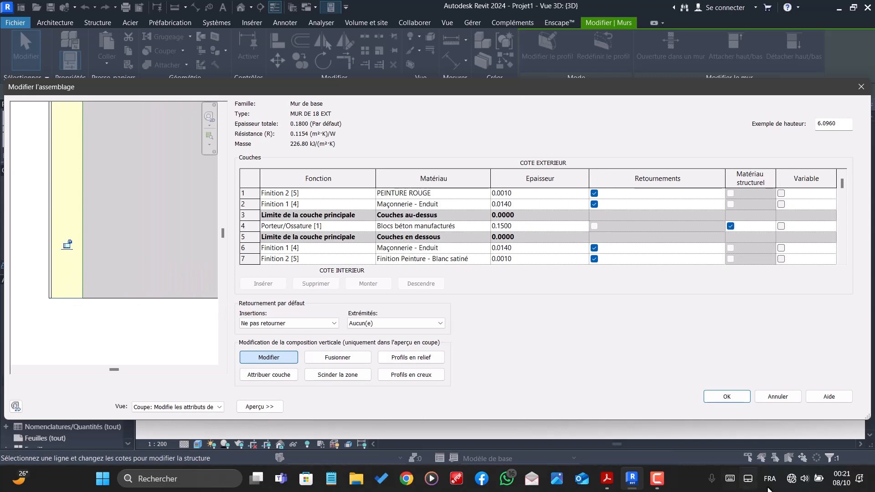
pyautogui.click(722, 398)
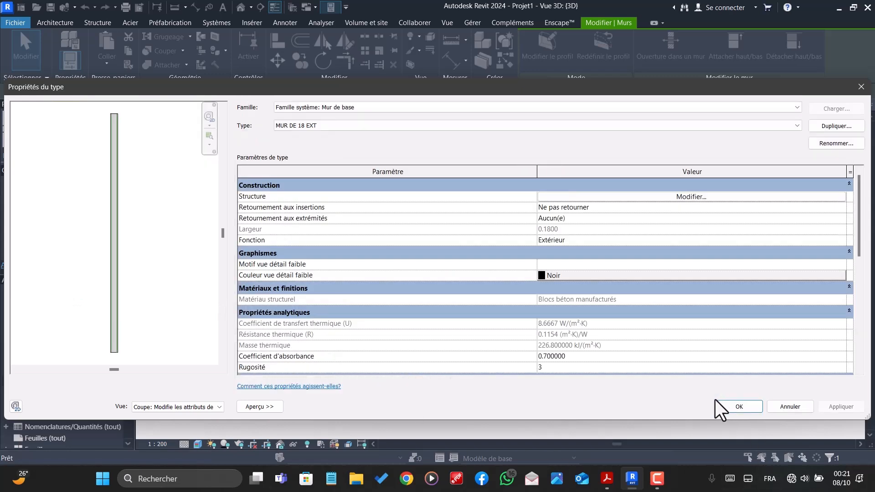
pyautogui.click(740, 406)
# Step: Set the wall's base offset to 0 and apply it
pyautogui.click(264, 310)
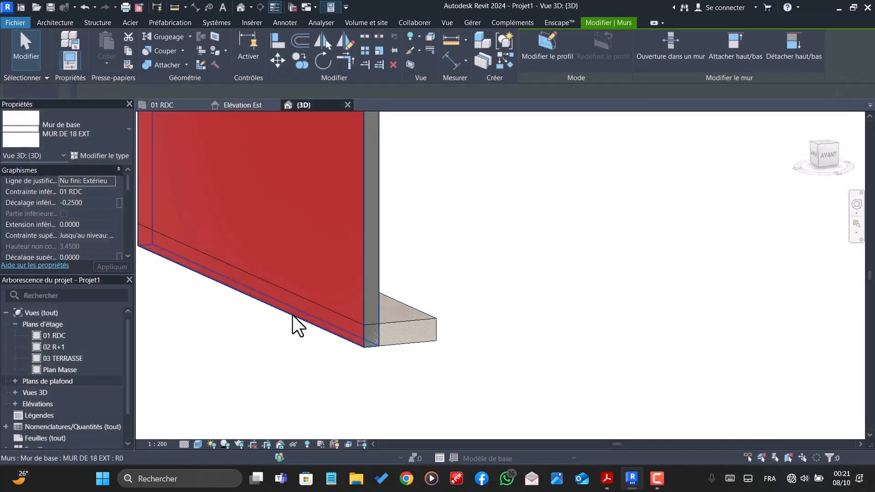
pyautogui.click(367, 305)
pyautogui.click(89, 202)
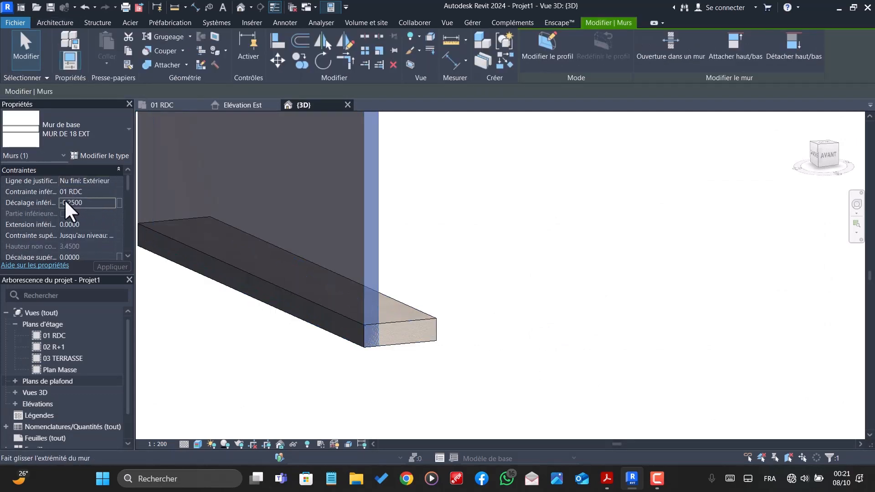
pyautogui.write('00')
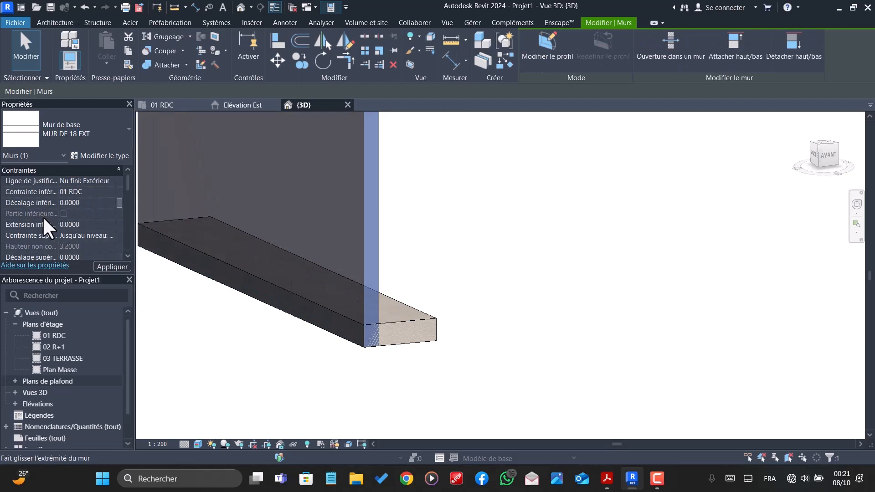
pyautogui.click(122, 265)
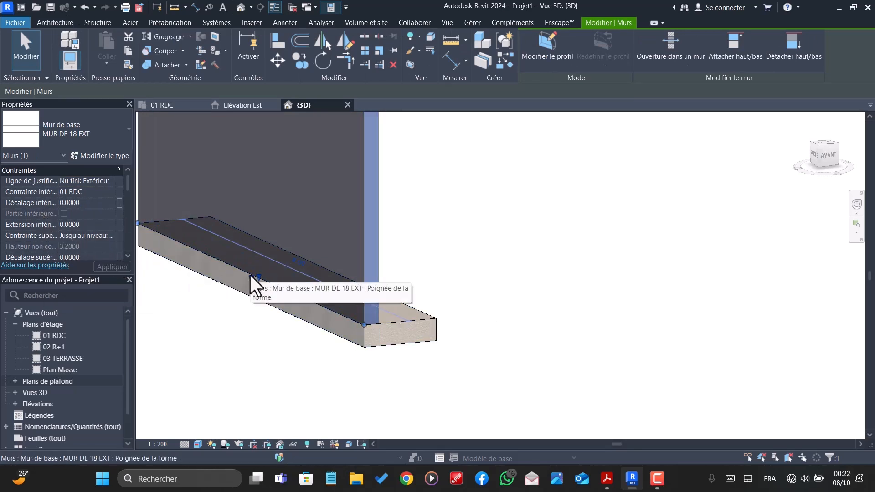
# Step: Stretch the wall's unlocked exterior finish down to the slab's underside with its shape handle, giving a base extension of -0.25 m
pyautogui.moveTo(250, 274); pyautogui.dragTo(250, 294)
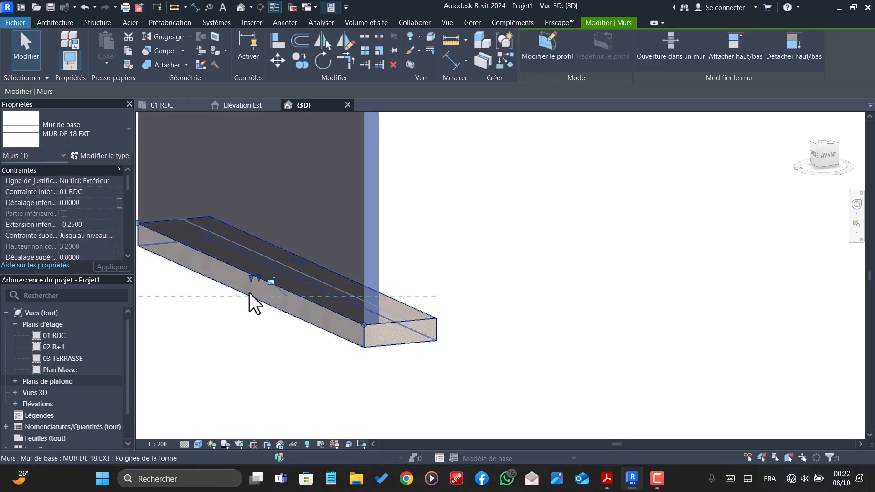
pyautogui.scroll(2, 263, 300)
pyautogui.keyDown('shift'); pyautogui.moveTo(393, 355); pyautogui.dragTo(365, 352, button='middle'); pyautogui.keyUp('shift')
pyautogui.press('Escape')
pyautogui.scroll(4, 338, 364)
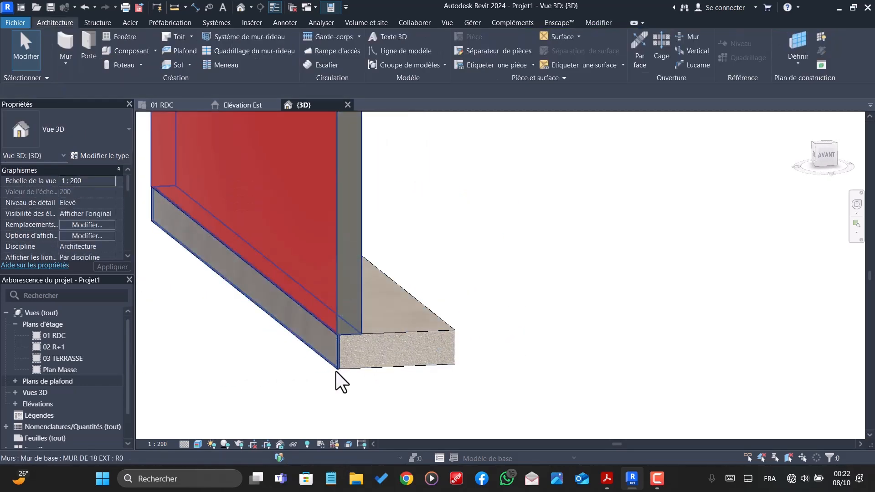
pyautogui.scroll(-2, 374, 283)
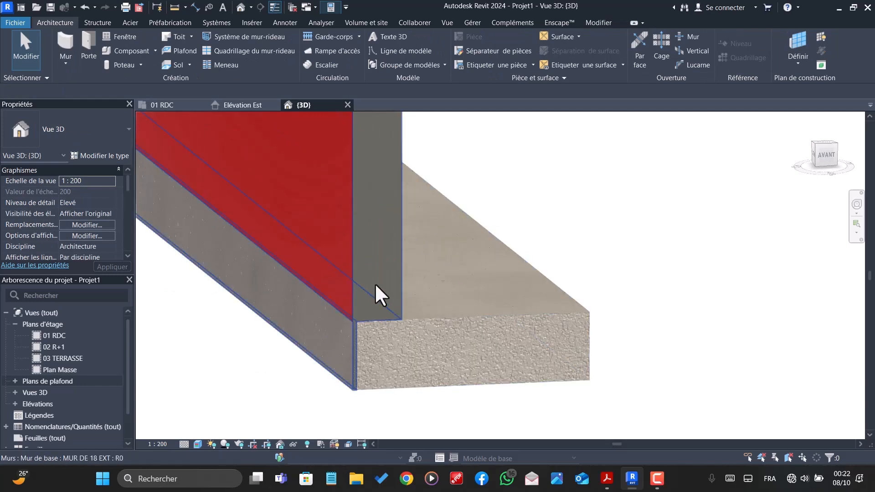
pyautogui.click(375, 283)
pyautogui.scroll(-4, 336, 377)
pyautogui.scroll(1, 333, 331)
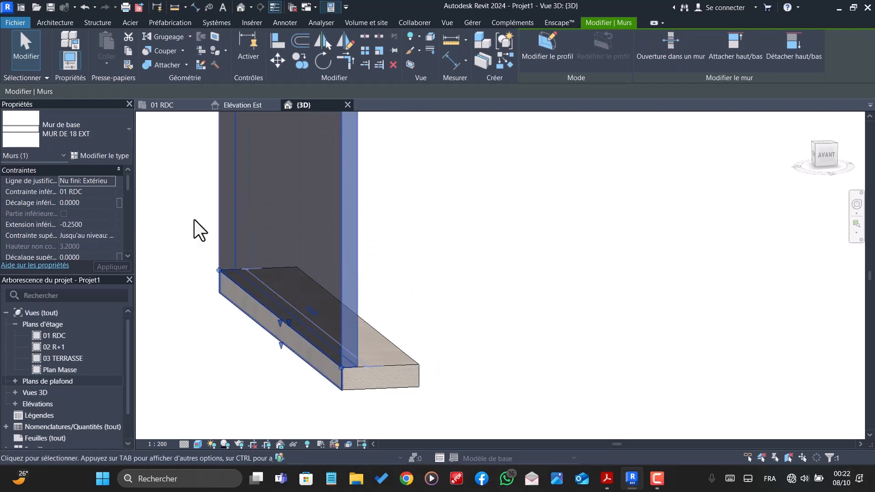
# Step: Open the 01 RDC floor plan
pyautogui.click(164, 108)
pyautogui.scroll(-1, 367, 314)
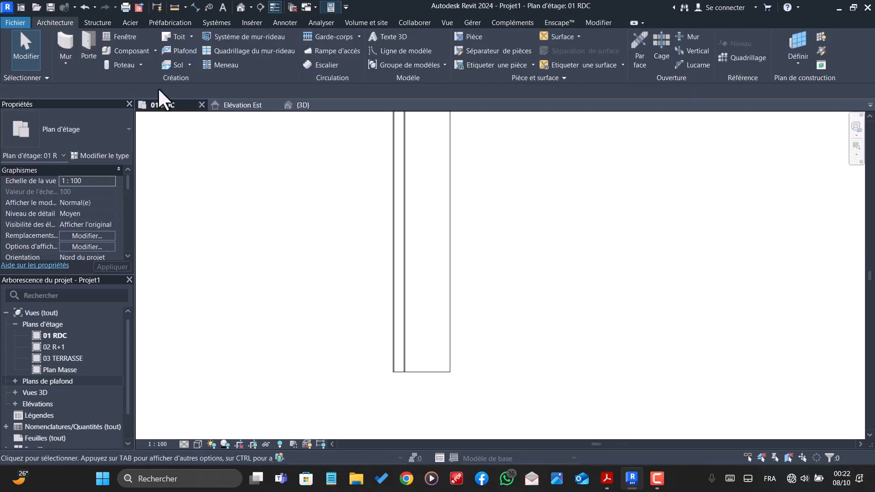
pyautogui.click(260, 7)
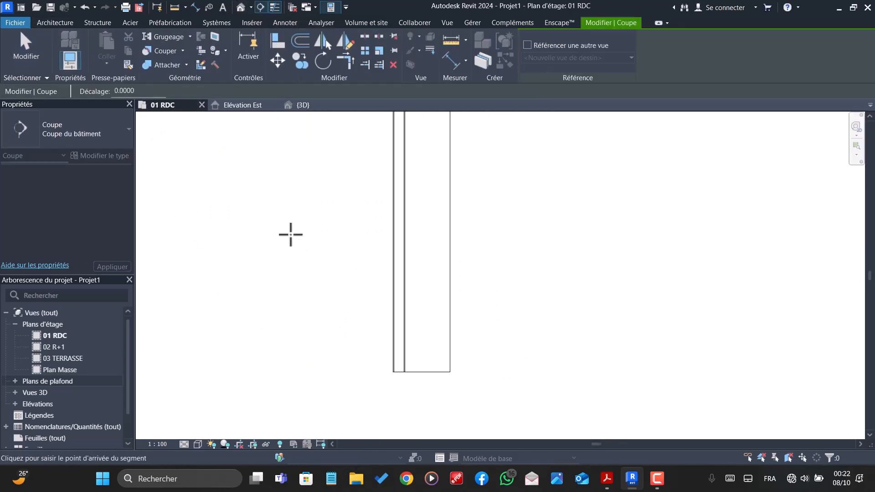
pyautogui.click(289, 234)
pyautogui.click(524, 240)
pyautogui.press('Escape')
pyautogui.press('Escape')
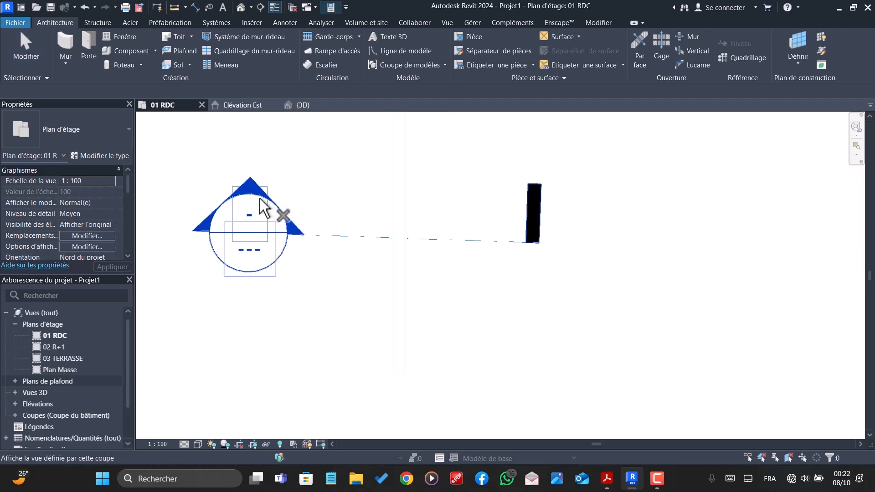
pyautogui.click(530, 233)
pyautogui.press('Delete')
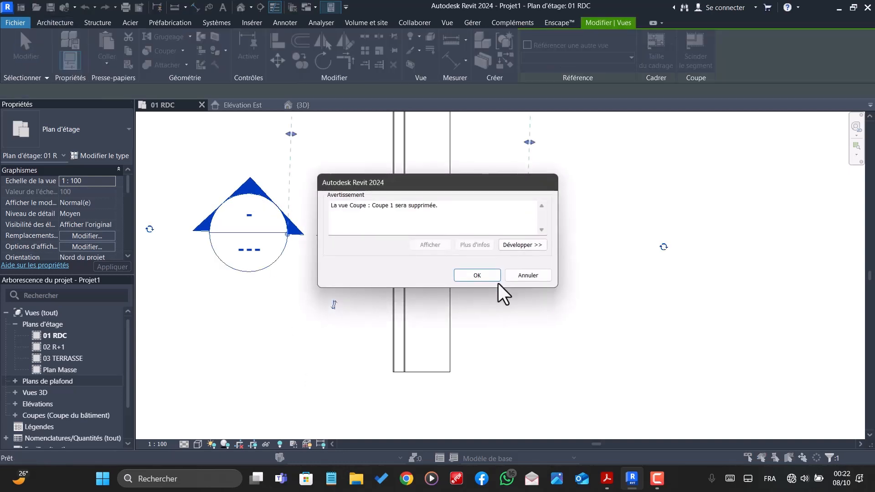
pyautogui.click(476, 275)
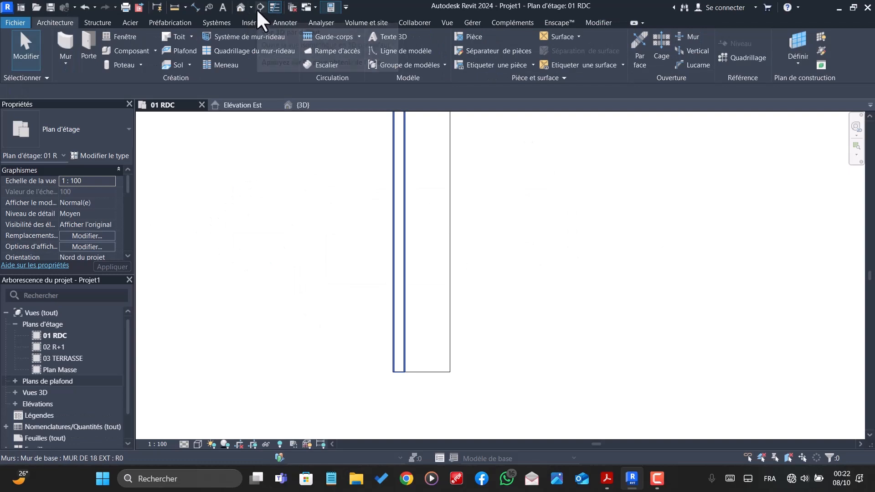
# Step: Draw a horizontal building section from outside the wall across the wall and slab, and open its section view
pyautogui.click(259, 7)
pyautogui.click(280, 262)
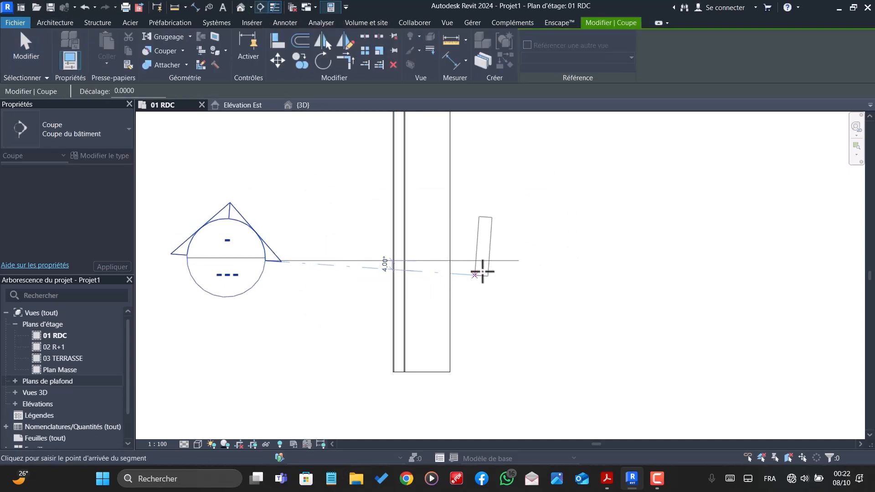
pyautogui.click(503, 261)
pyautogui.press('Escape')
pyautogui.press('Escape')
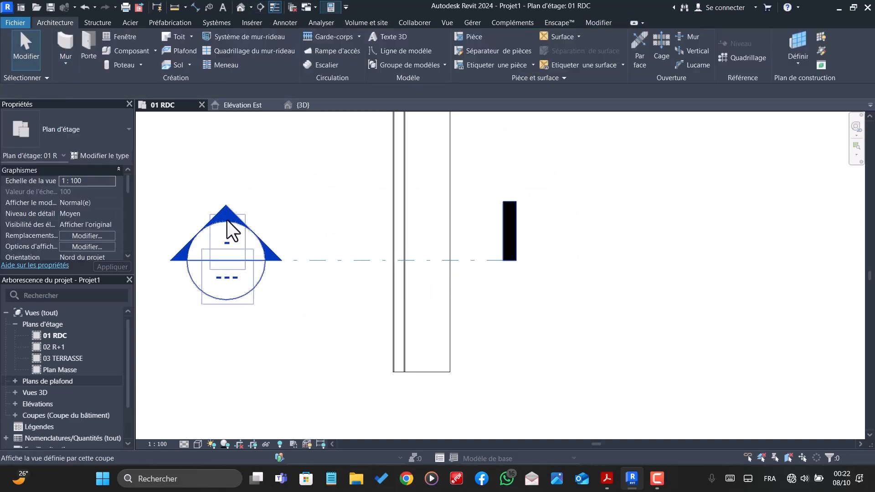
pyautogui.doubleClick(231, 208)
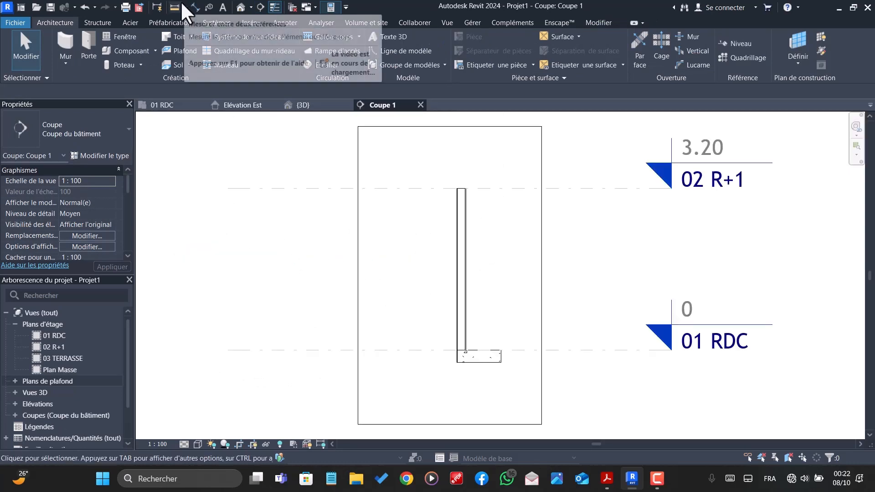
# Step: Set the section view to the realistic visual style and examine how the wall's layers meet the slab from close up
pyautogui.click(196, 444)
pyautogui.click(223, 430)
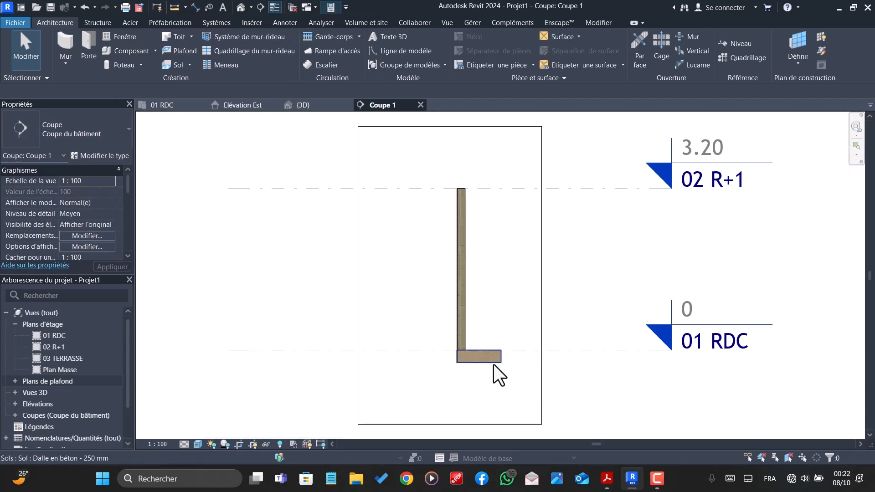
pyautogui.scroll(6, 494, 364)
pyautogui.scroll(-3, 422, 331)
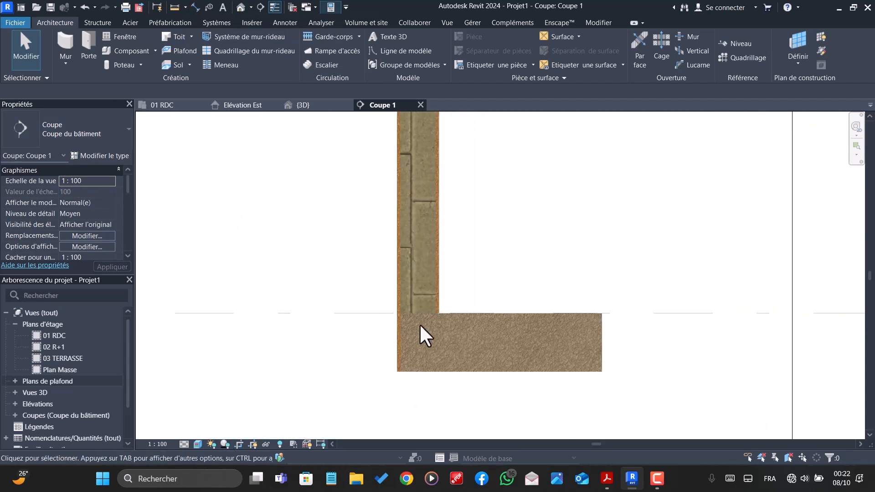
pyautogui.scroll(2, 429, 340)
pyautogui.scroll(-2, 372, 336)
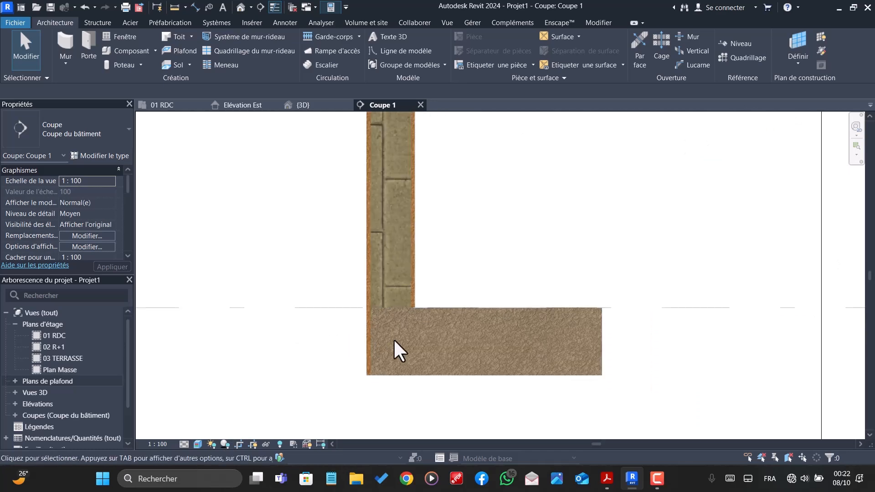
pyautogui.scroll(2, 395, 339)
pyautogui.scroll(-1, 433, 340)
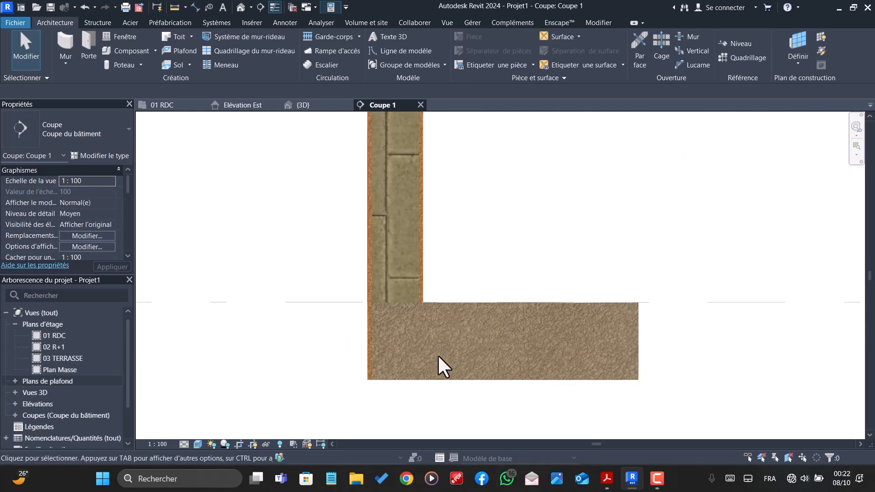
# Step: Examine from close up how the wall's red paint and render layers end at the slab's top edge
pyautogui.scroll(-1, 410, 356)
pyautogui.scroll(1, 398, 277)
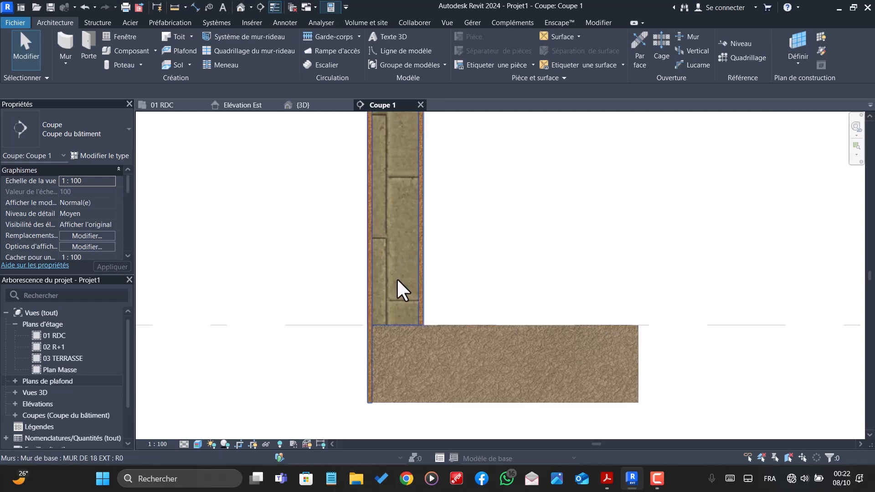
pyautogui.scroll(1, 403, 311)
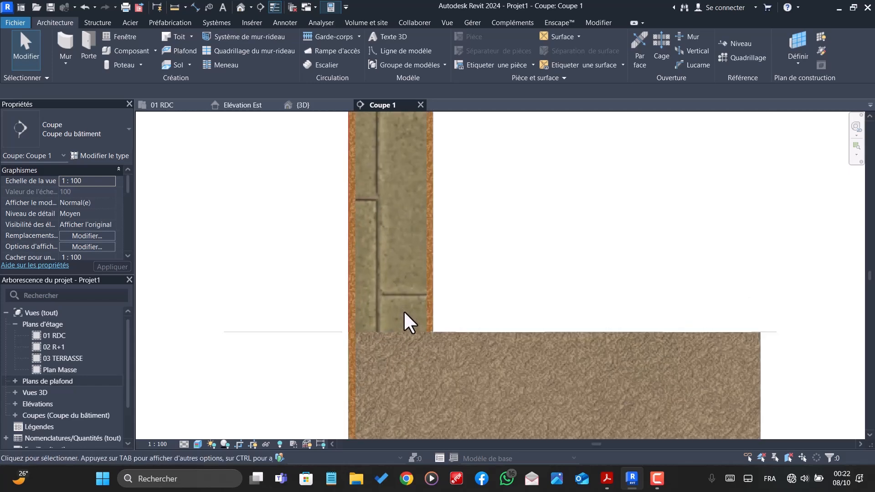
pyautogui.scroll(3, 404, 314)
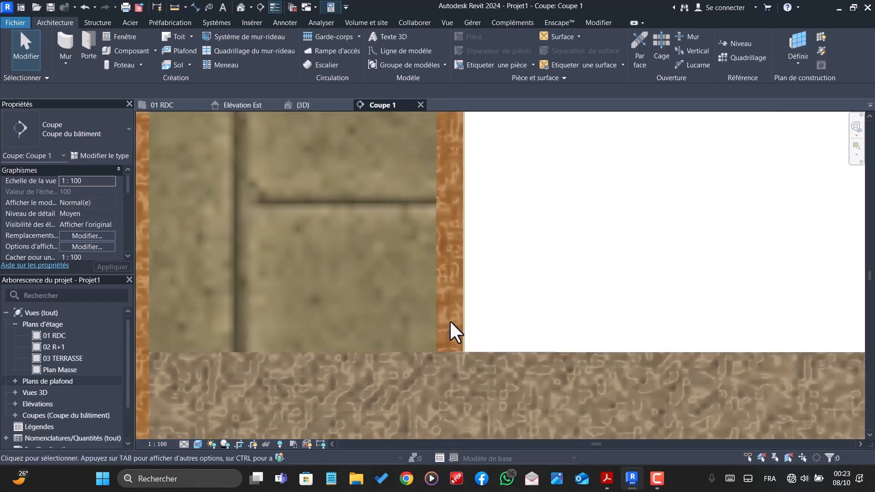
pyautogui.scroll(-2, 410, 325)
pyautogui.scroll(4, 308, 334)
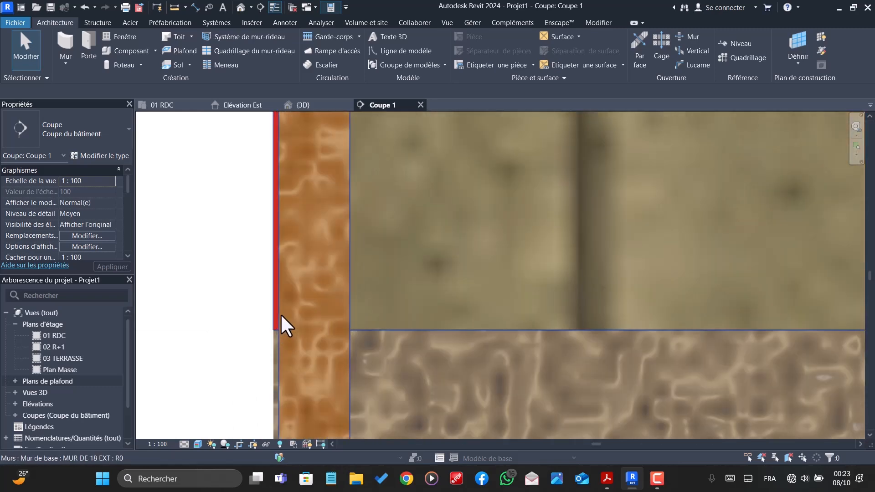
pyautogui.scroll(-2, 275, 330)
pyautogui.scroll(3, 286, 346)
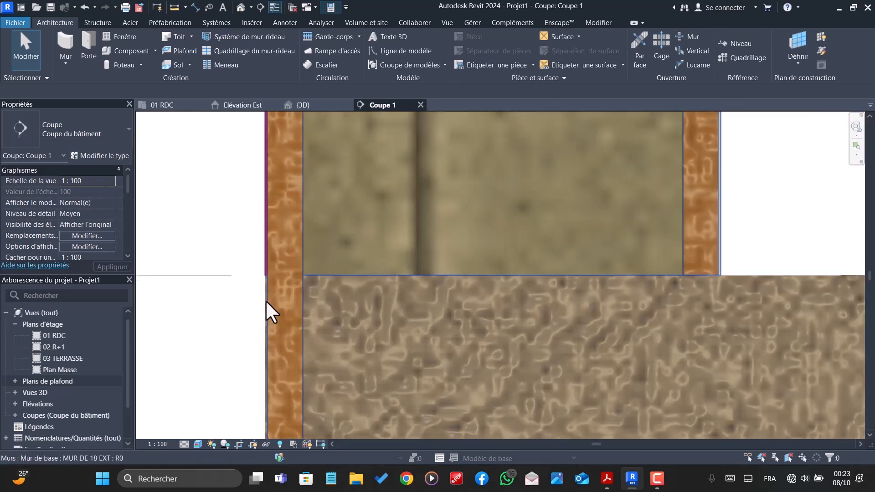
pyautogui.scroll(1, 273, 246)
# Step: Select the MUR DE 18 EXT wall in the section and try to stretch its red paint layer with the base shape handle
pyautogui.click(278, 232)
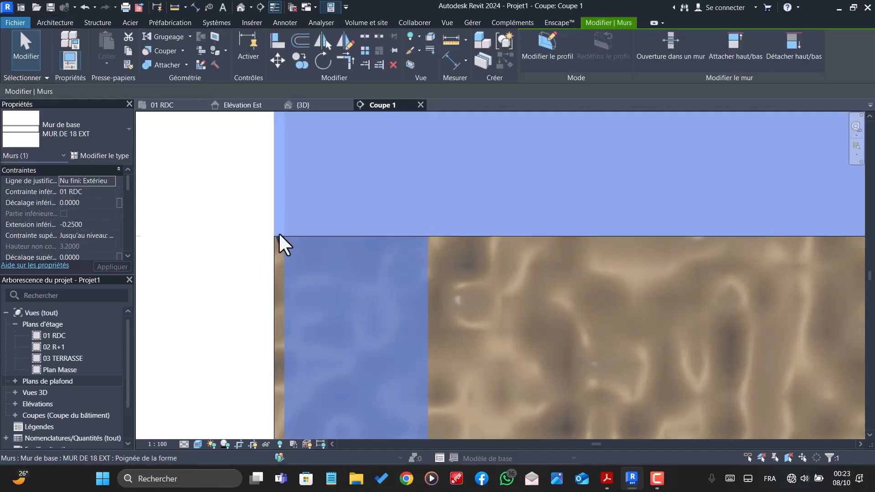
pyautogui.moveTo(278, 237)
pyautogui.mouseDown()
pyautogui.moveTo(279, 253)
pyautogui.moveTo(267, 240)
pyautogui.mouseUp()
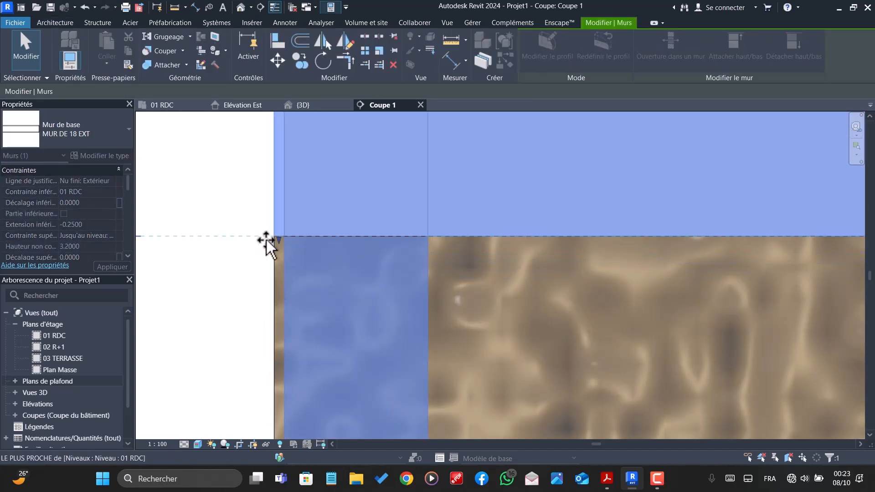
pyautogui.scroll(-2, 297, 254)
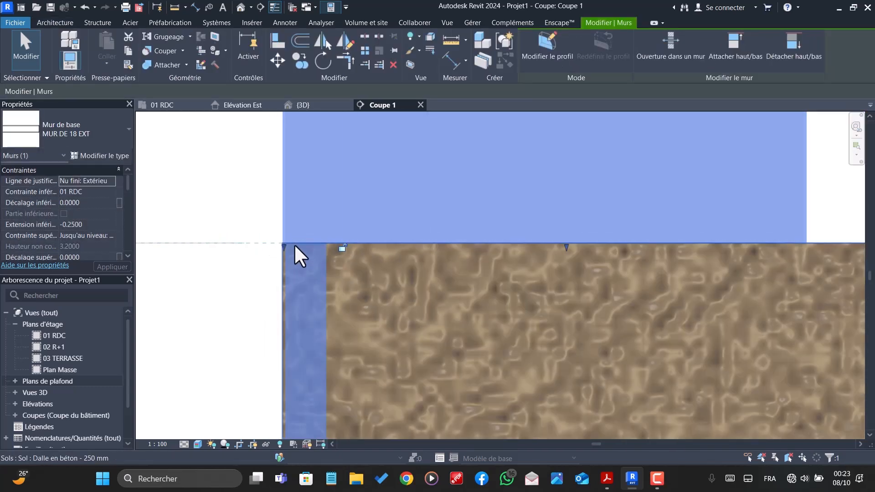
pyautogui.scroll(-1, 442, 250)
pyautogui.scroll(-3, 443, 356)
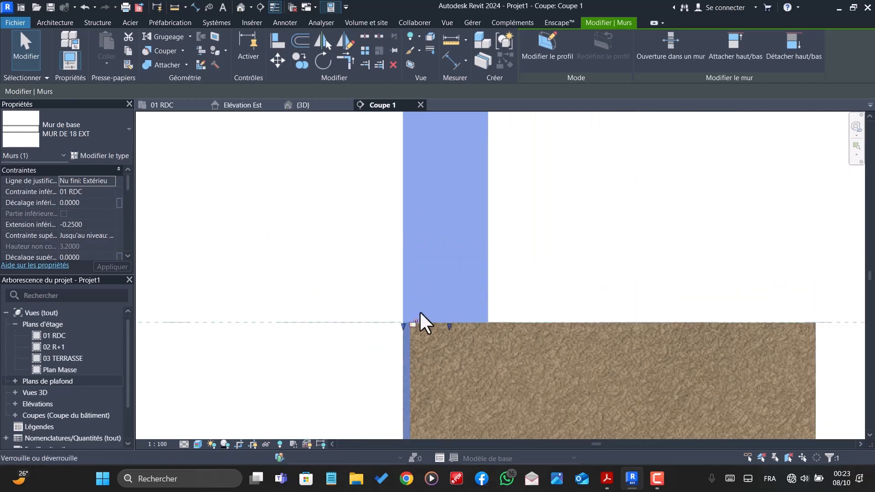
pyautogui.scroll(1, 454, 303)
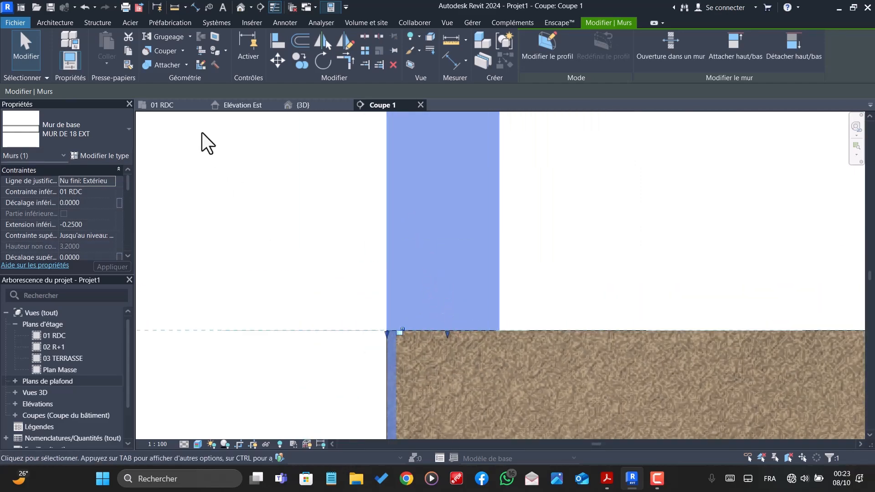
# Step: Unlock the base edge of the PEINTURE ROUGE exterior layer in the MUR DE 18 EXT type's structure preview and accept the type changes
pyautogui.click(90, 155)
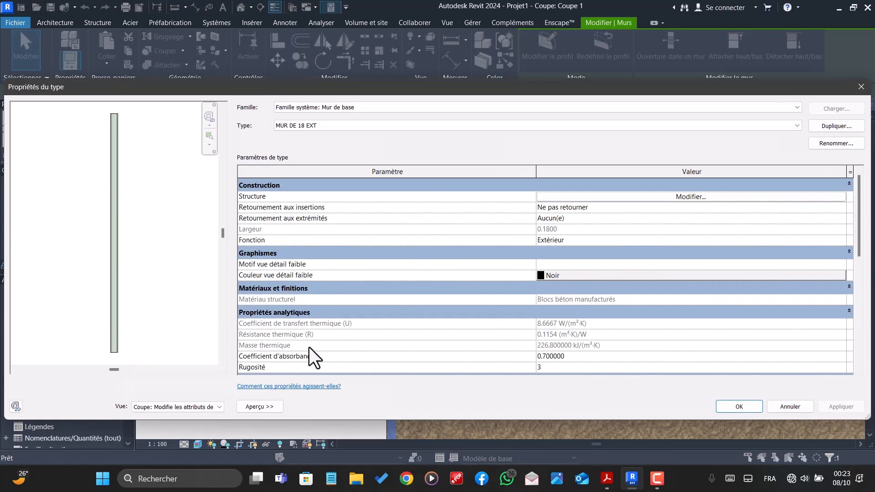
pyautogui.click(647, 196)
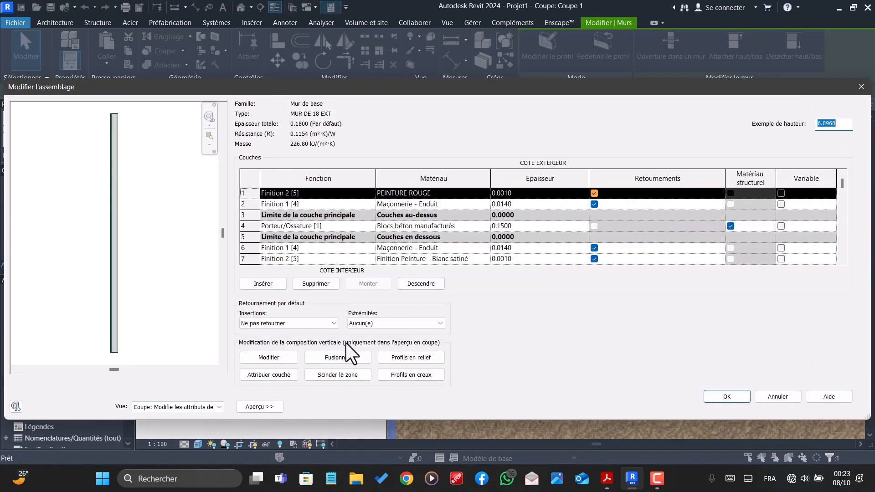
pyautogui.click(266, 358)
pyautogui.scroll(5, 99, 351)
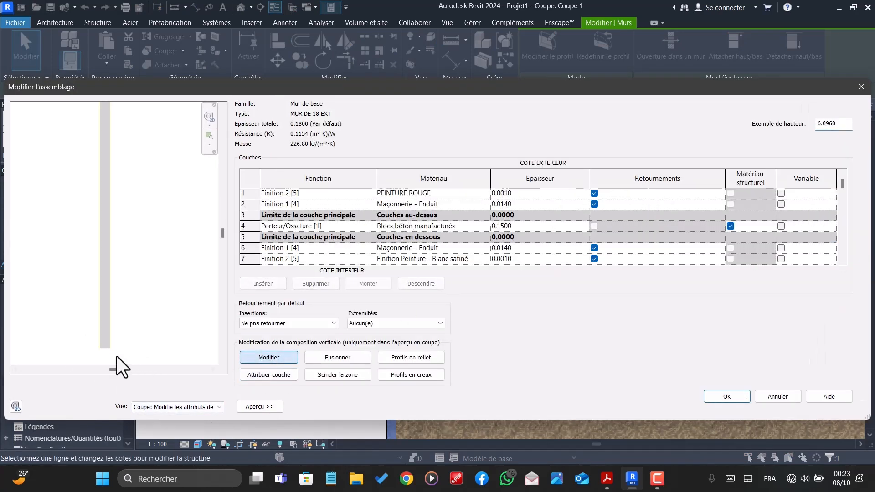
pyautogui.scroll(3, 94, 342)
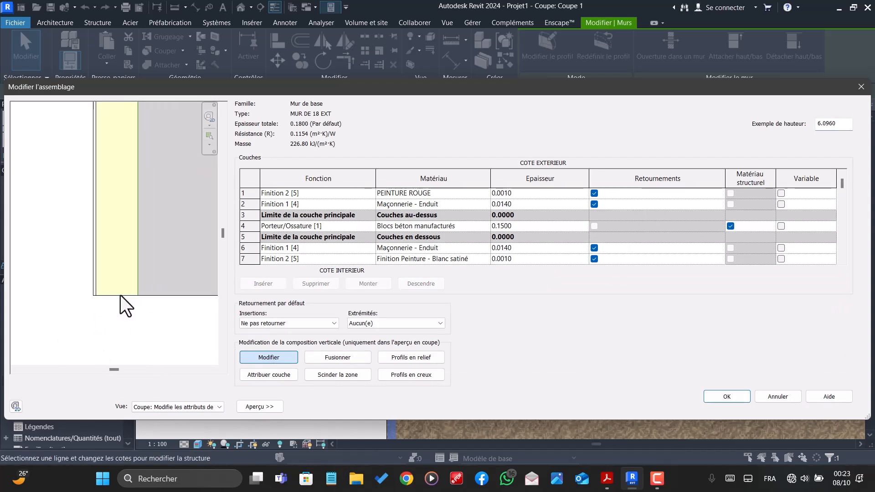
pyautogui.scroll(3, 99, 296)
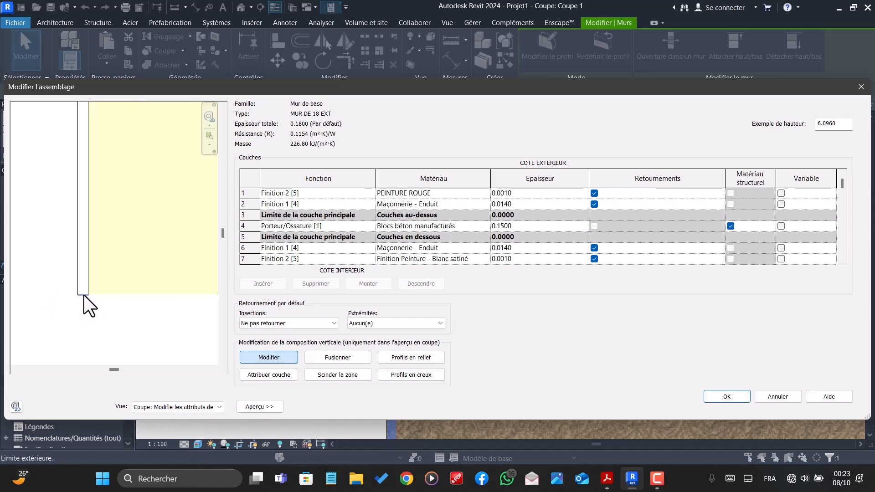
pyautogui.scroll(-2, 101, 296)
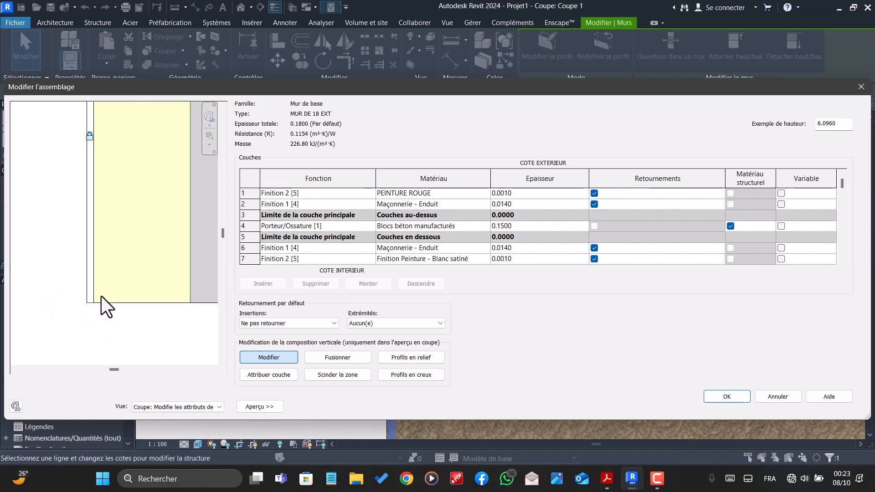
pyautogui.click(91, 138)
pyautogui.click(715, 401)
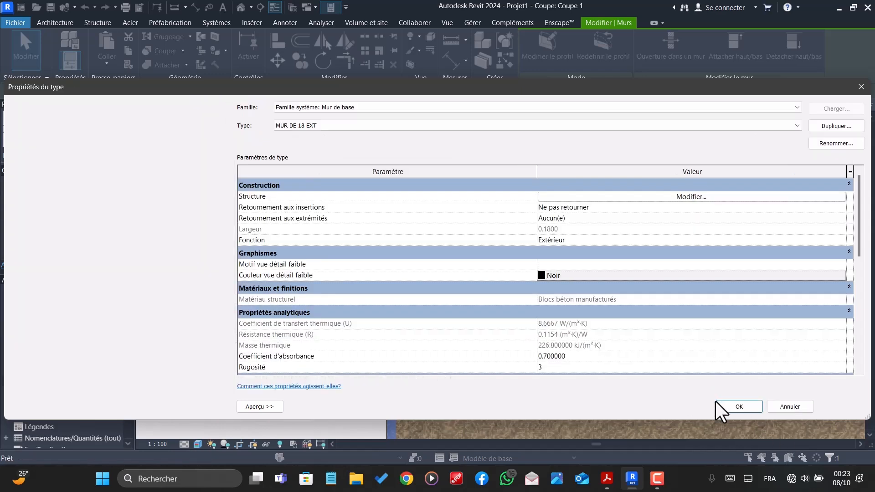
pyautogui.click(745, 408)
# Step: Pull the wall's exterior finish up with its base shape handle, return it to the slab's underside, and deselect the wall
pyautogui.scroll(-2, 456, 348)
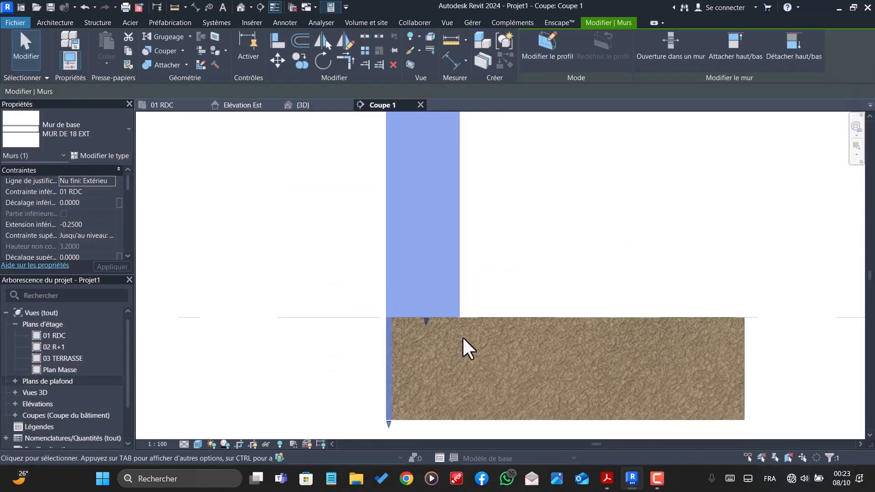
pyautogui.scroll(-2, 412, 428)
pyautogui.scroll(2, 392, 408)
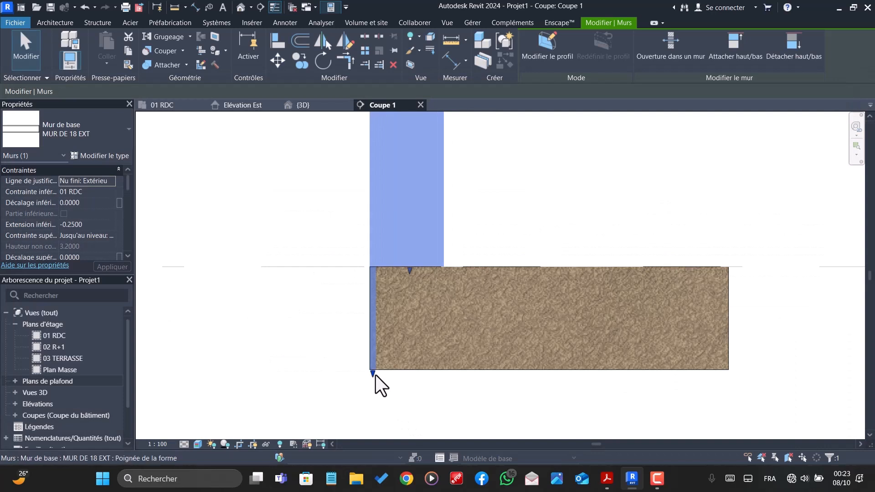
pyautogui.moveTo(375, 375); pyautogui.dragTo(375, 321)
pyautogui.moveTo(372, 361); pyautogui.dragTo(373, 367)
pyautogui.click(253, 349)
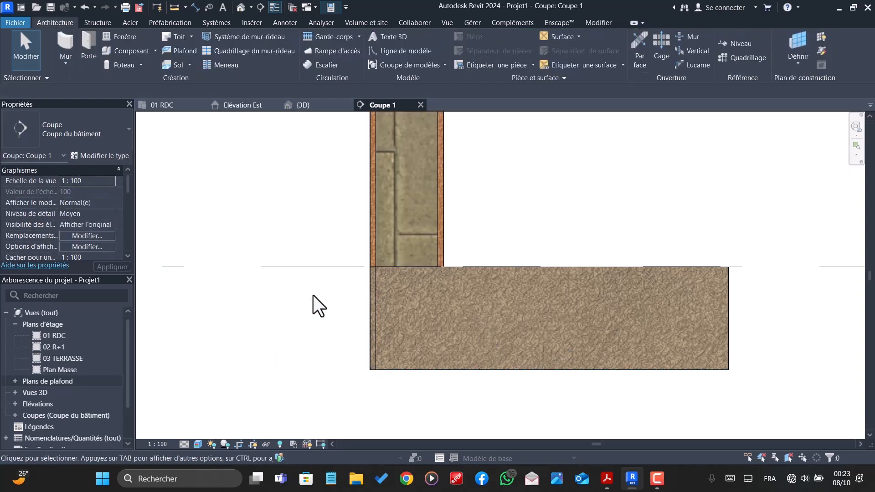
# Step: Move the 250 mm concrete slab inward from the wall's outer face to the inner face of the exterior render layer
pyautogui.scroll(2, 389, 270)
pyautogui.click(501, 266)
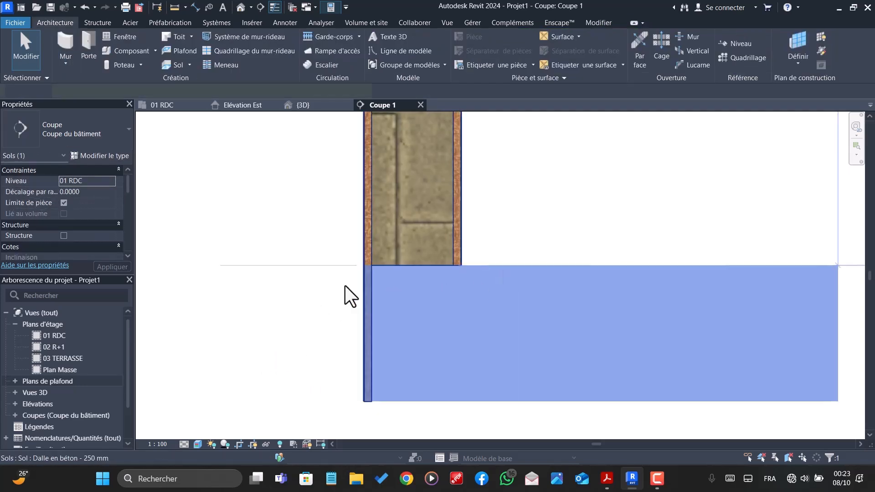
pyautogui.scroll(-2, 205, 299)
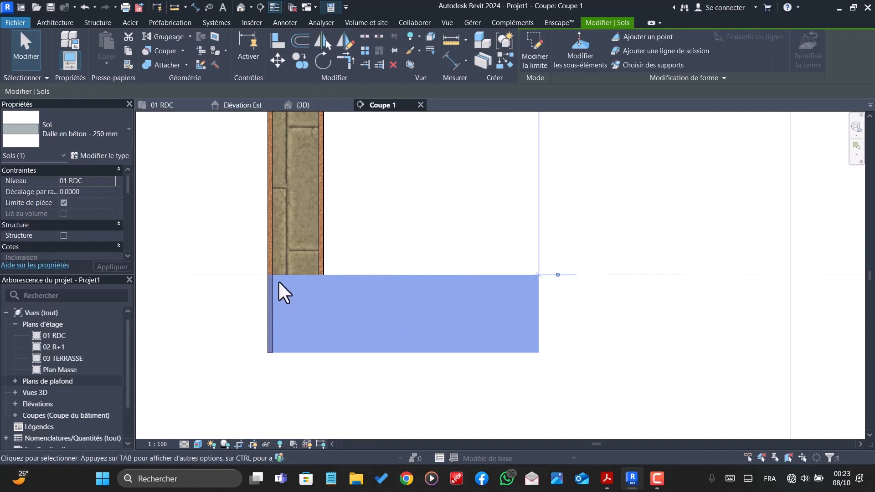
pyautogui.scroll(5, 284, 292)
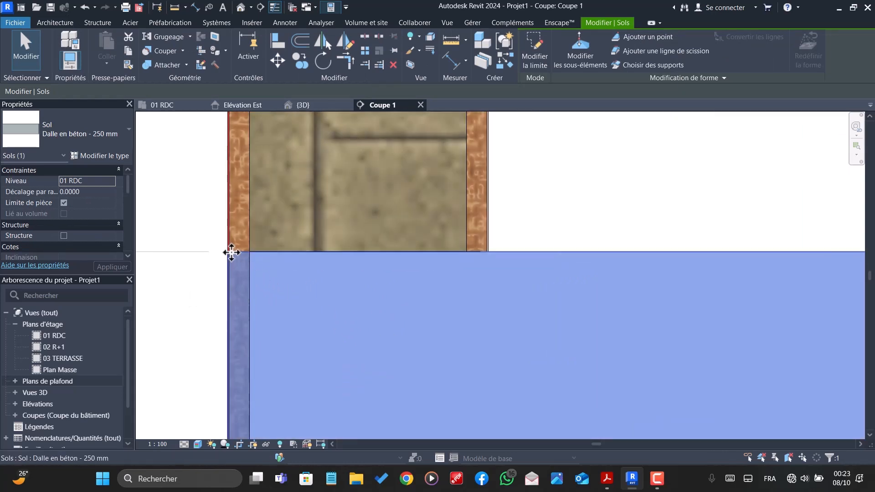
pyautogui.click(278, 59)
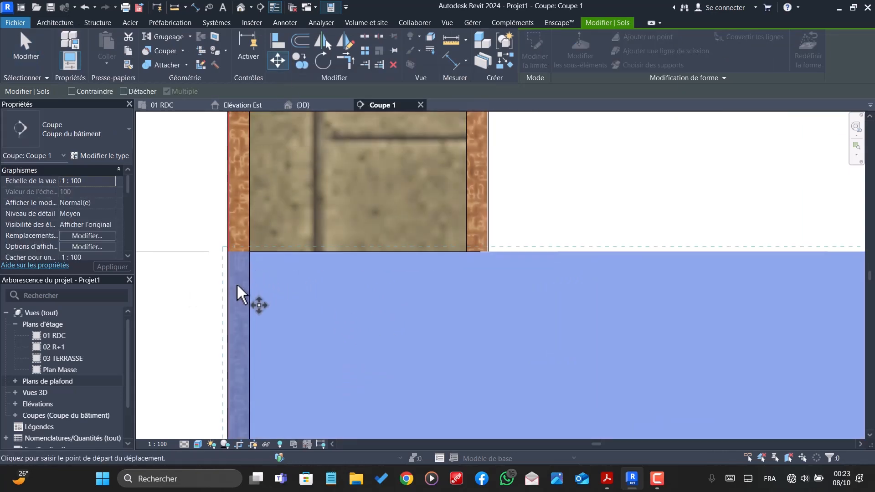
pyautogui.scroll(3, 233, 264)
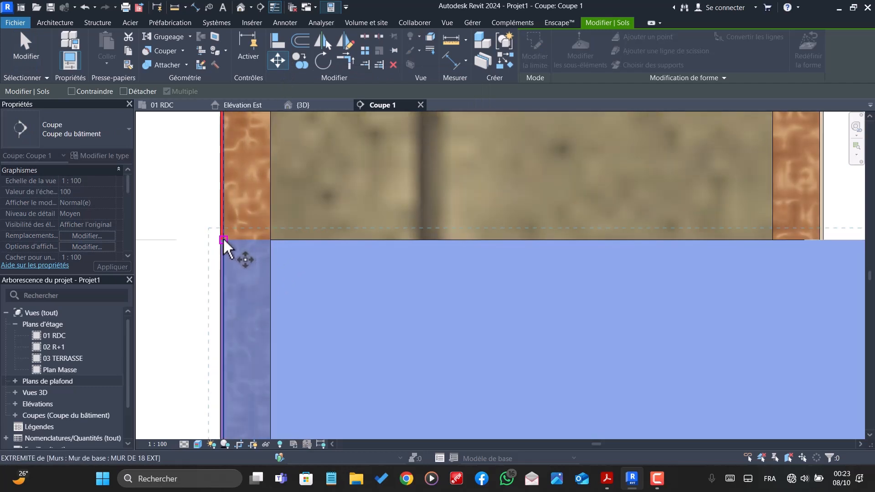
pyautogui.scroll(3, 224, 240)
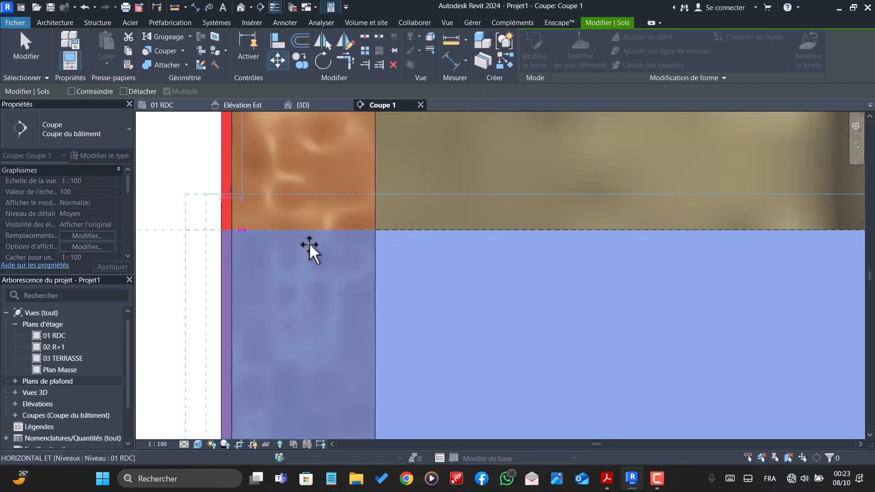
pyautogui.click(376, 233)
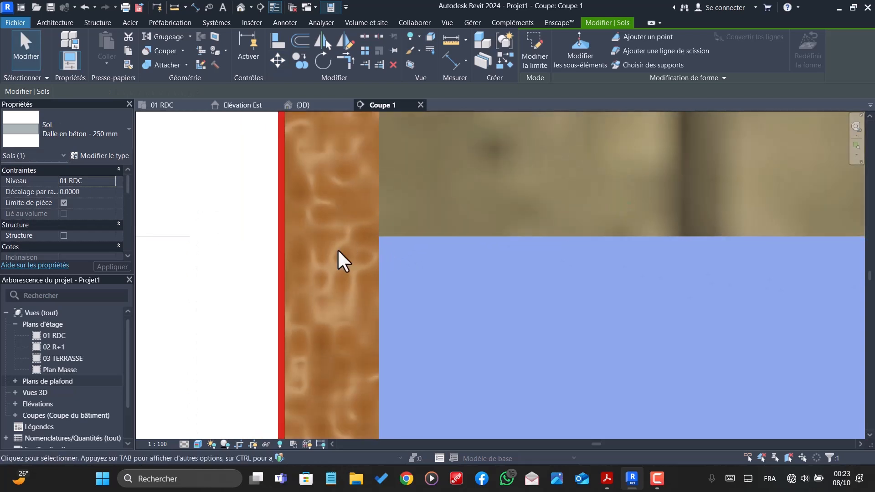
pyautogui.scroll(-3, 339, 255)
pyautogui.scroll(-2, 347, 337)
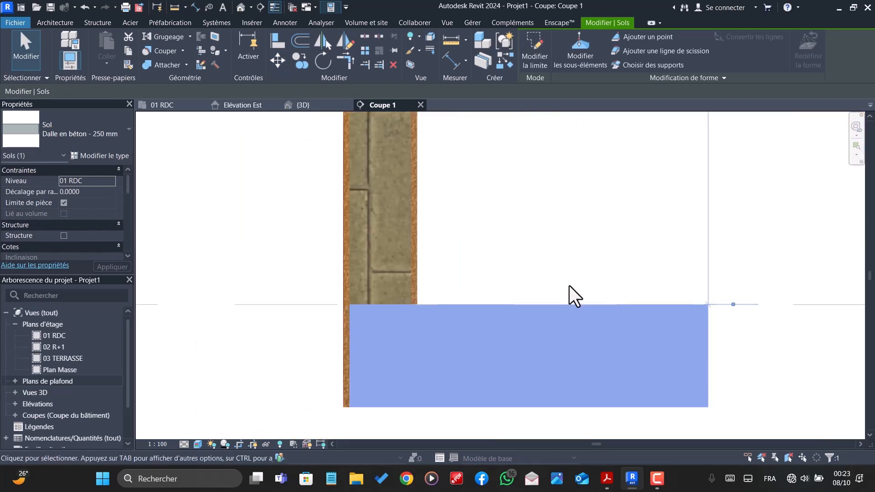
pyautogui.scroll(-2, 570, 290)
pyautogui.scroll(2, 456, 328)
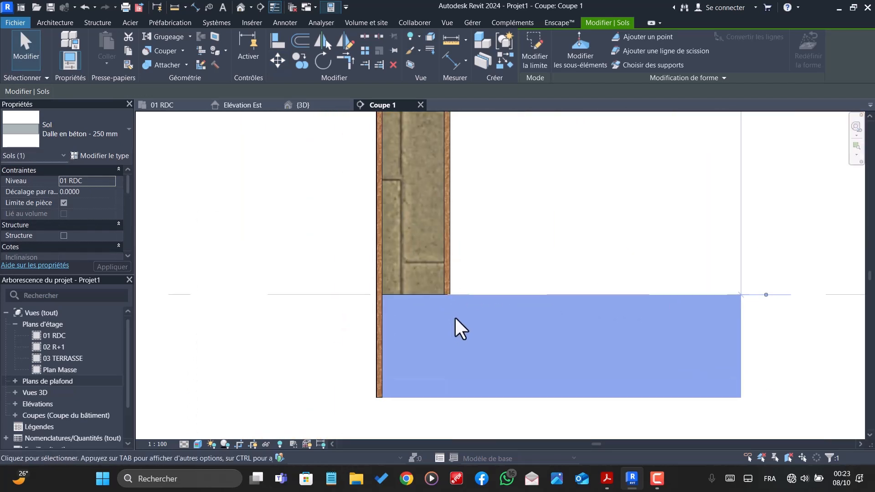
pyautogui.scroll(-2, 502, 333)
pyautogui.press('Escape')
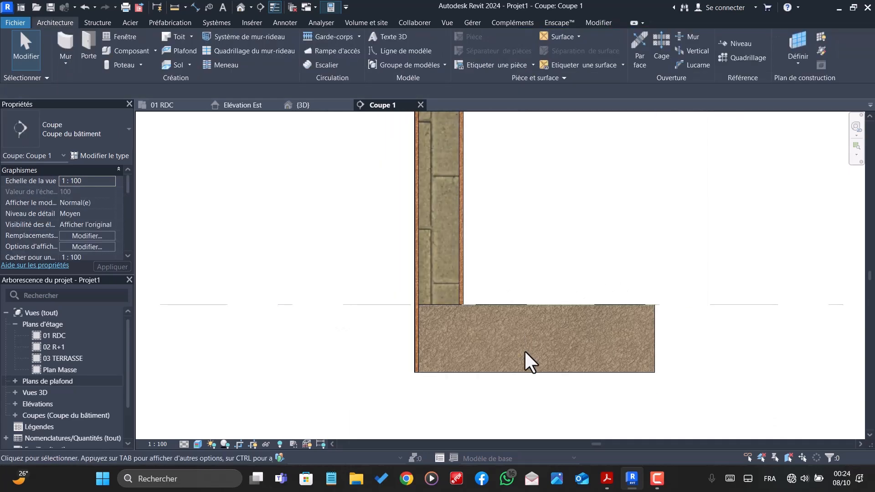
# Step: Examine how the exterior paint and render layers cover the slab's edge in the section
pyautogui.scroll(1, 371, 268)
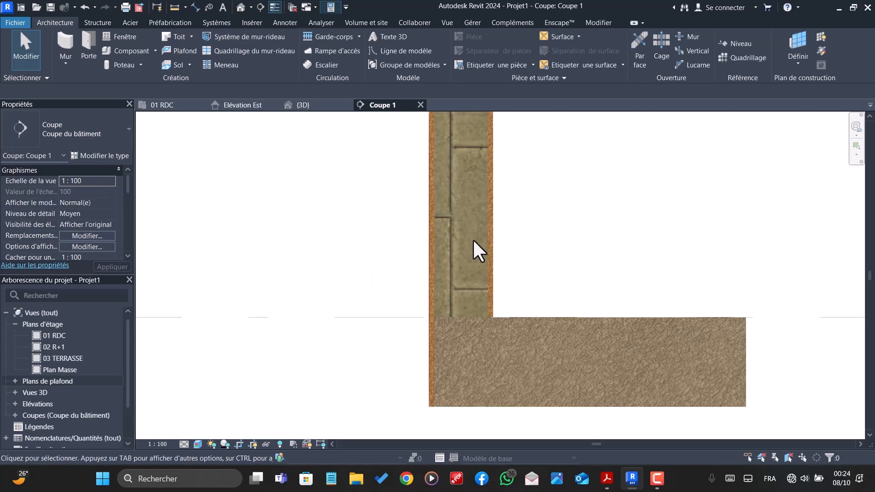
pyautogui.scroll(-1, 474, 360)
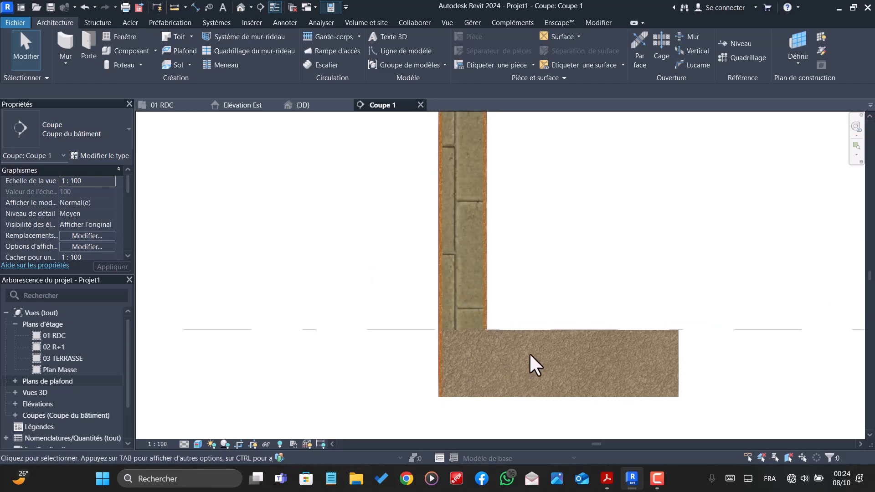
pyautogui.scroll(4, 452, 330)
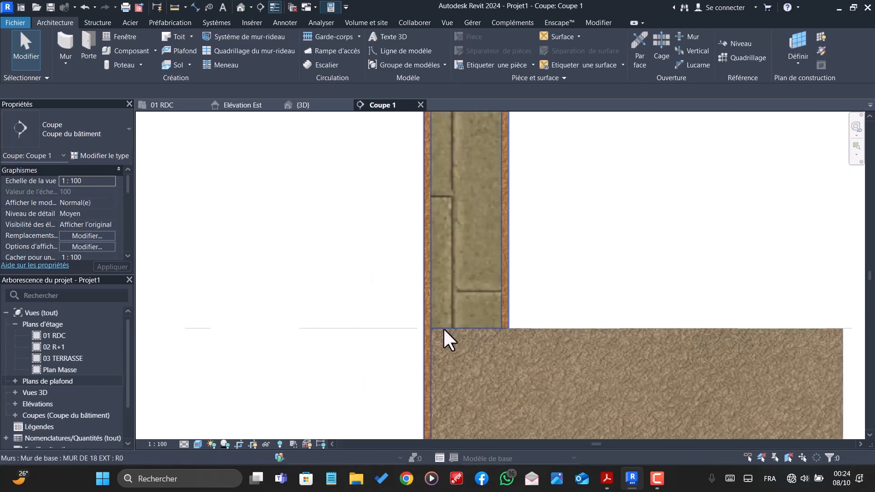
pyautogui.scroll(4, 423, 336)
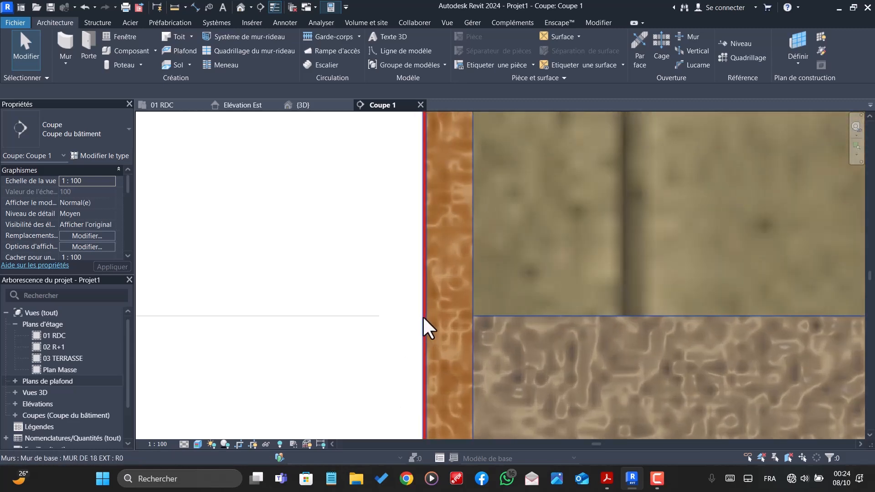
pyautogui.scroll(-5, 408, 255)
pyautogui.scroll(-3, 407, 256)
pyautogui.scroll(3, 401, 365)
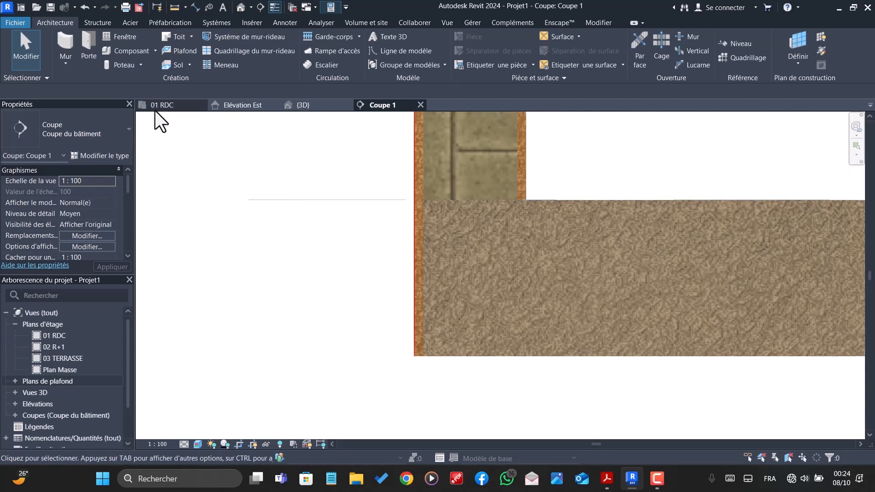
# Step: Examine in the 3D view how the sample wall's red exterior finish and render cover the concrete slab's edge
pyautogui.click(304, 104)
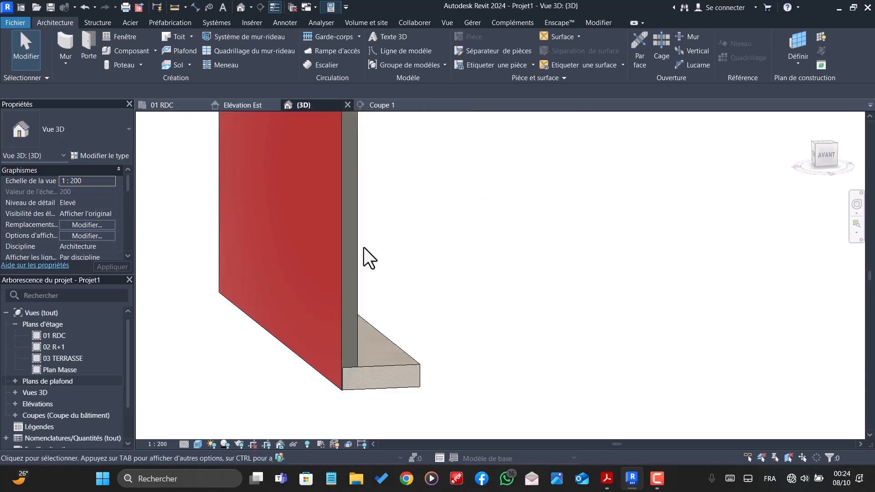
pyautogui.scroll(-2, 363, 251)
pyautogui.scroll(4, 370, 310)
pyautogui.scroll(3, 369, 292)
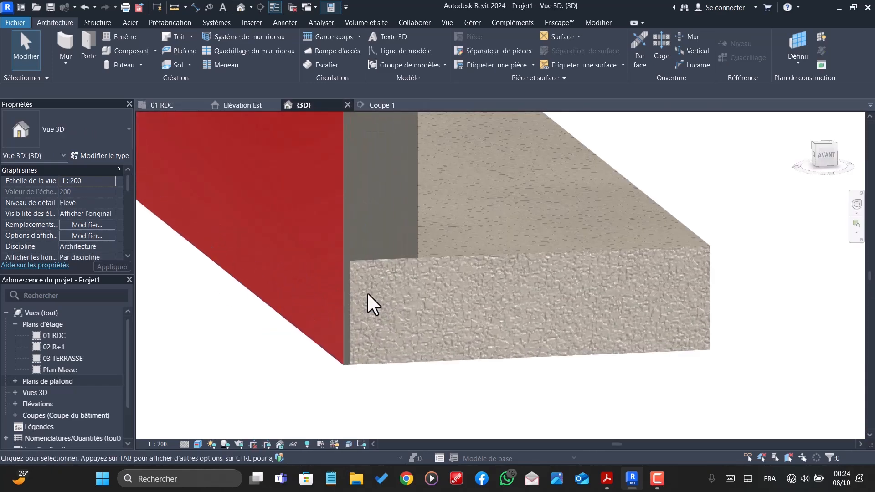
pyautogui.scroll(2, 296, 234)
pyautogui.scroll(-6, 442, 253)
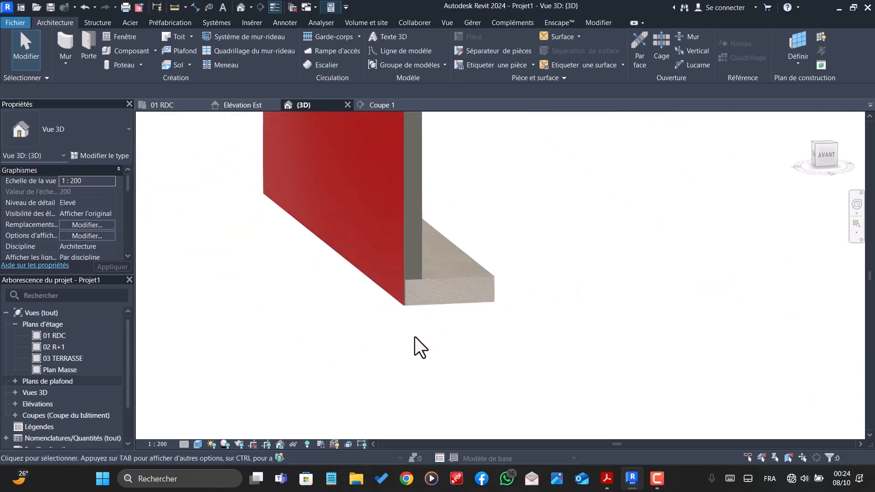
pyautogui.scroll(-4, 501, 356)
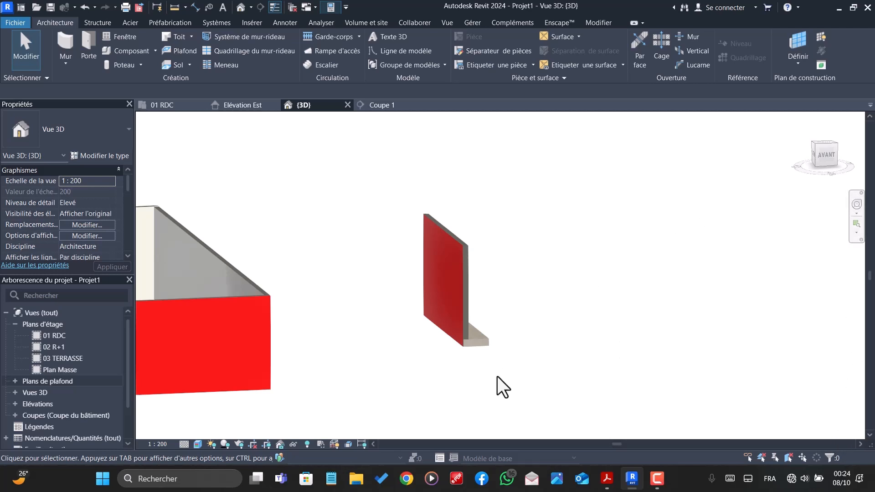
pyautogui.scroll(3, 461, 338)
pyautogui.scroll(-5, 458, 420)
pyautogui.scroll(2, 436, 339)
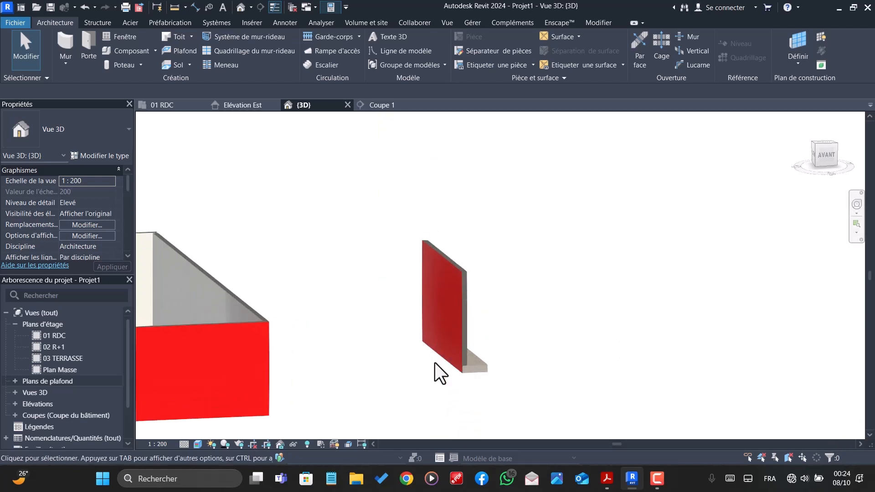
pyautogui.scroll(-2, 474, 355)
pyautogui.scroll(2, 488, 365)
# Step: Inspect the wall-slab junction from the wall's interior side, and finish with the whole model in view
pyautogui.keyDown('shift'); pyautogui.moveTo(544, 395); pyautogui.dragTo(483, 366, button='middle'); pyautogui.keyUp('shift')
pyautogui.scroll(3, 456, 355)
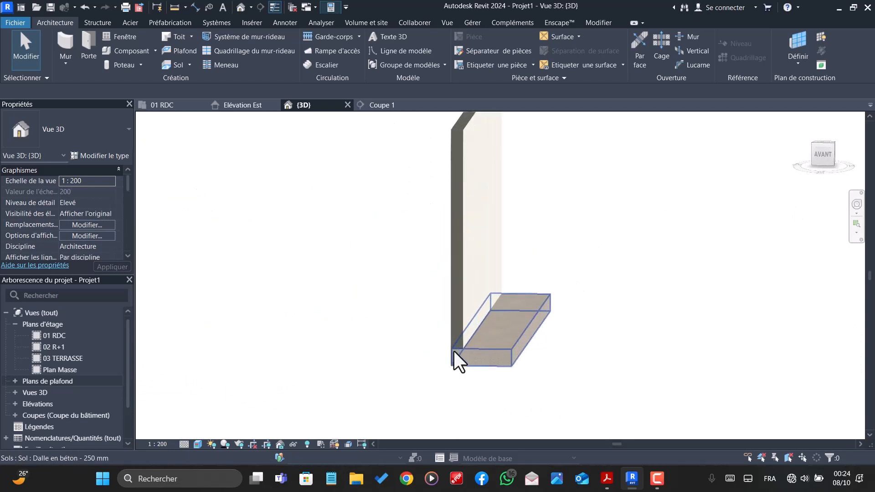
pyautogui.scroll(5, 453, 351)
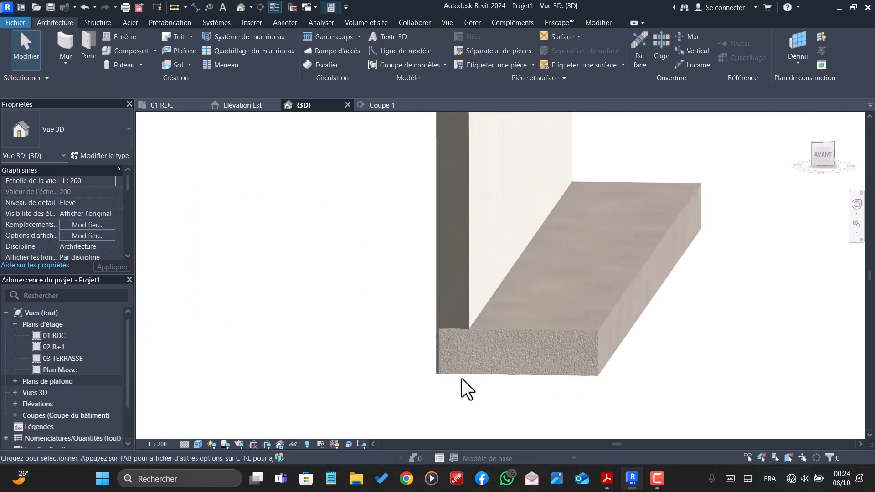
pyautogui.scroll(-2, 475, 337)
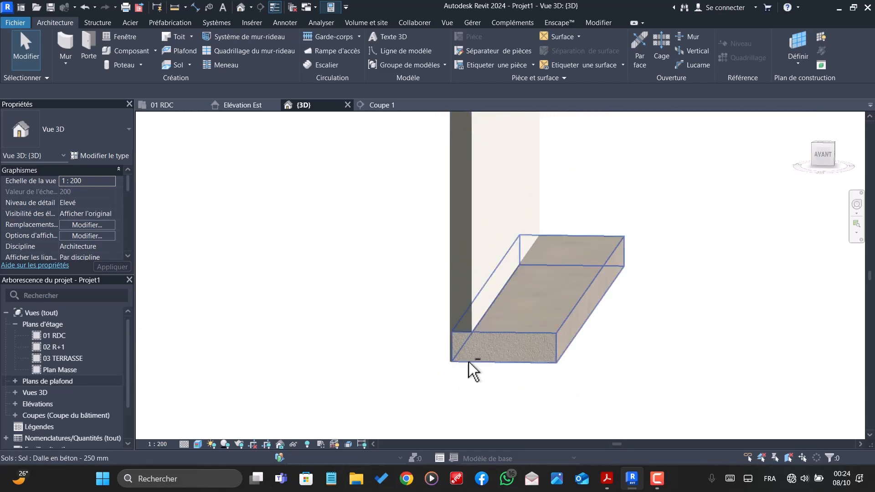
pyautogui.scroll(2, 478, 331)
pyautogui.scroll(-2, 462, 310)
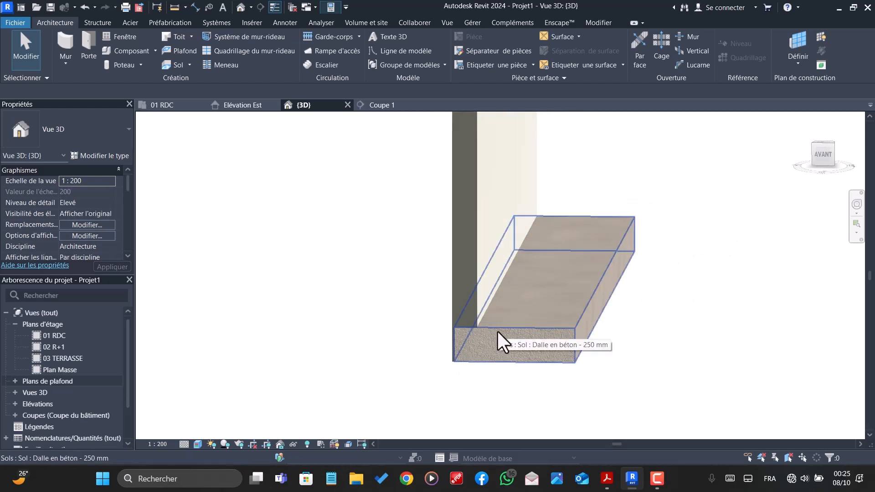
pyautogui.scroll(-2, 547, 316)
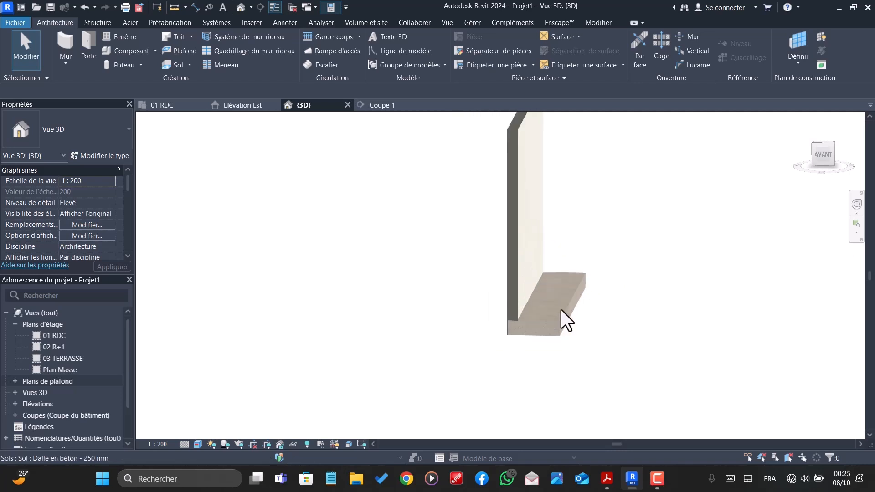
pyautogui.scroll(-2, 528, 325)
pyautogui.scroll(-3, 696, 321)
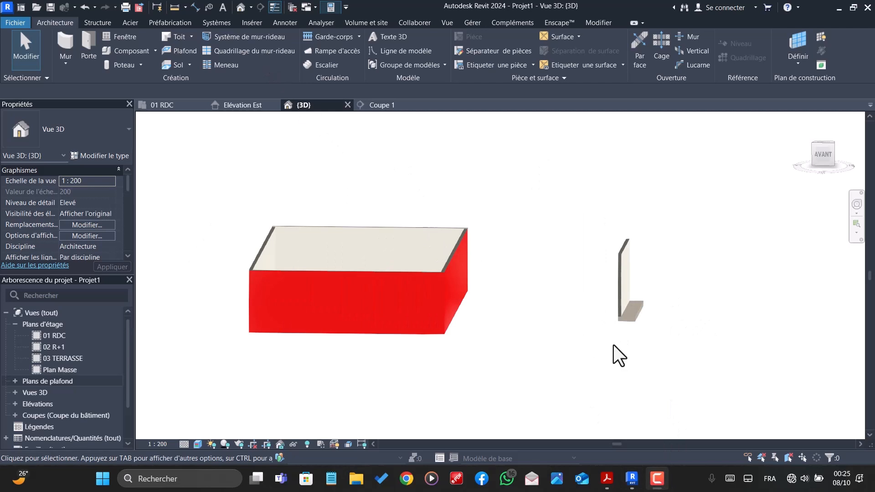
pyautogui.scroll(-1, 245, 319)
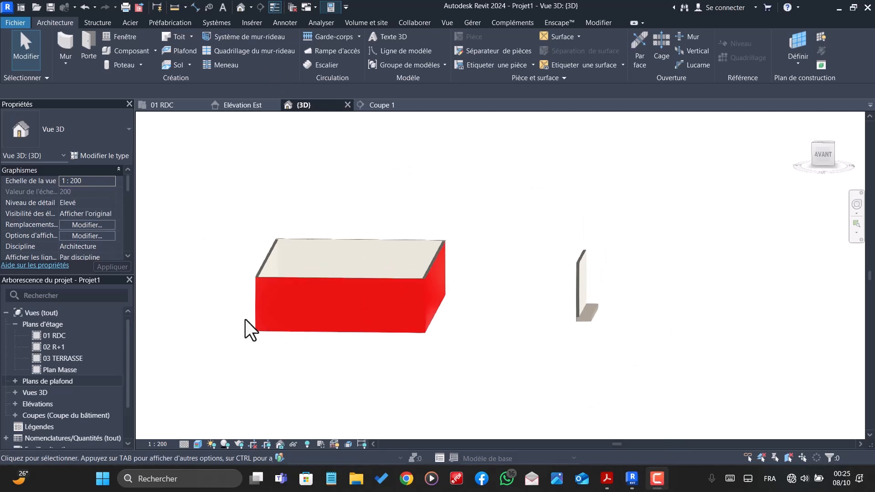